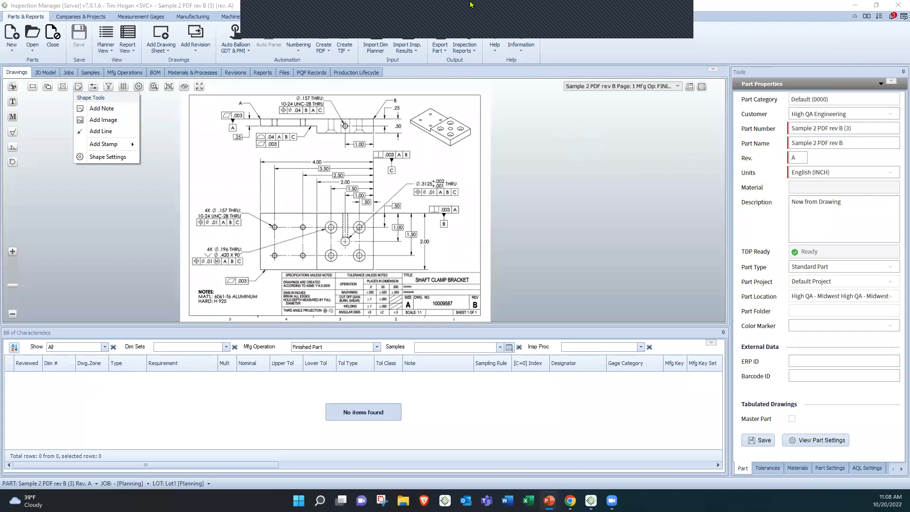
left_click(166, 139)
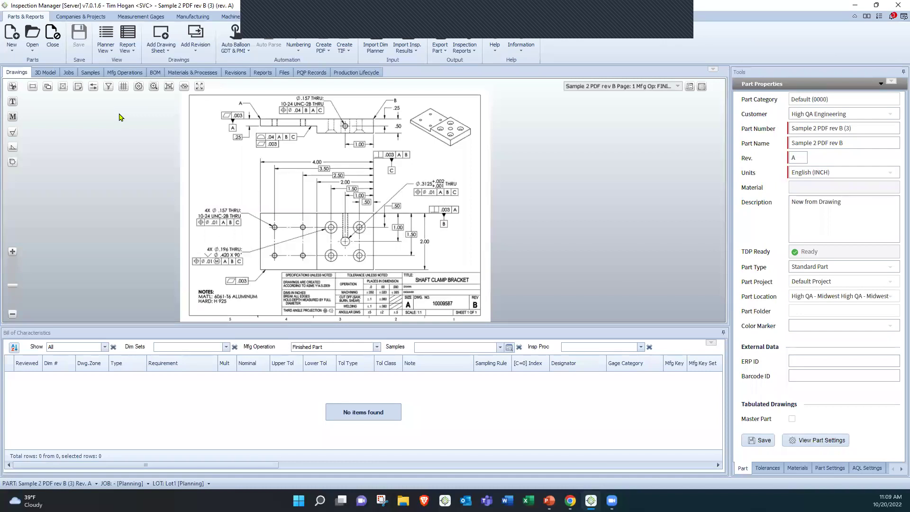
left_click(62, 86)
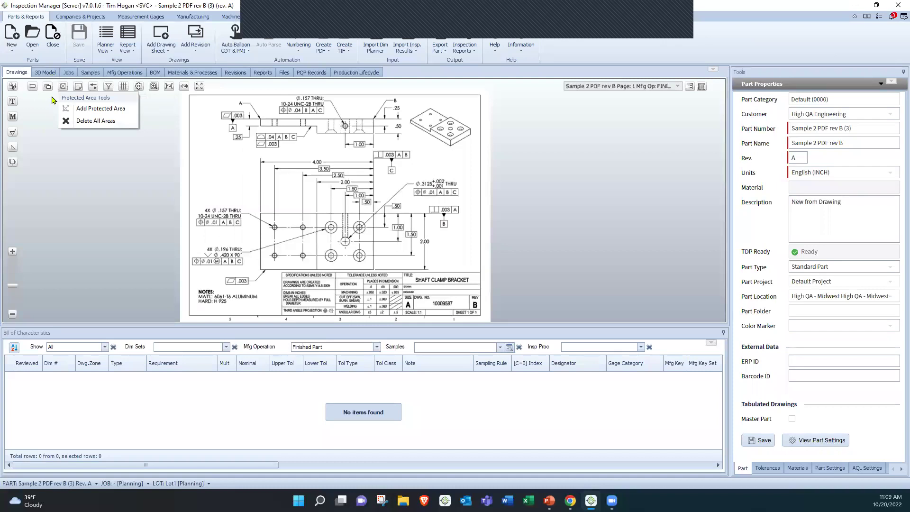
left_click(73, 168)
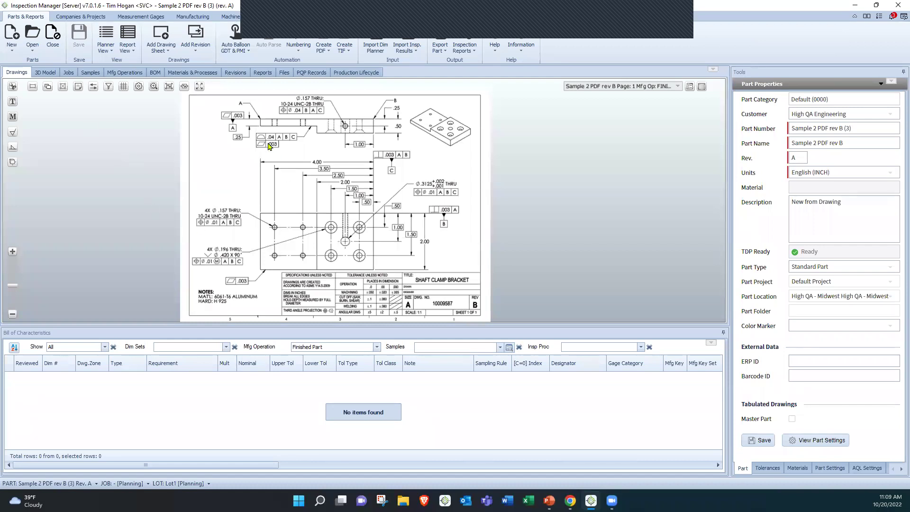
Auto-balloon the current drawing page using the Default OCR profile, with the title block ignored
scroll(269, 164, "down", 1)
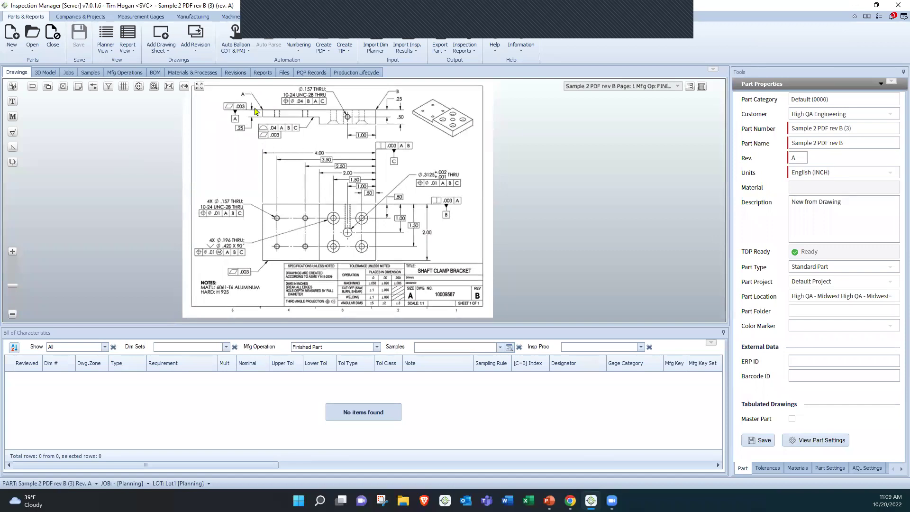
left_click(236, 36)
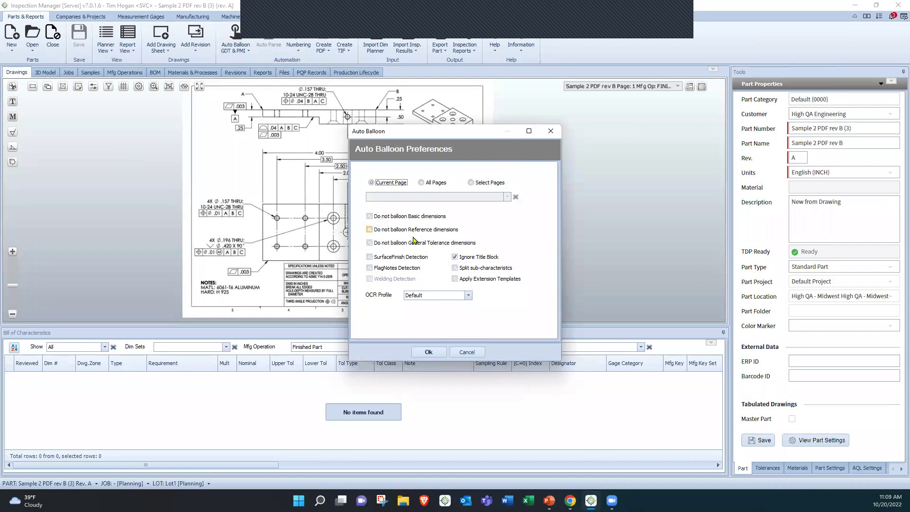
left_click(434, 352)
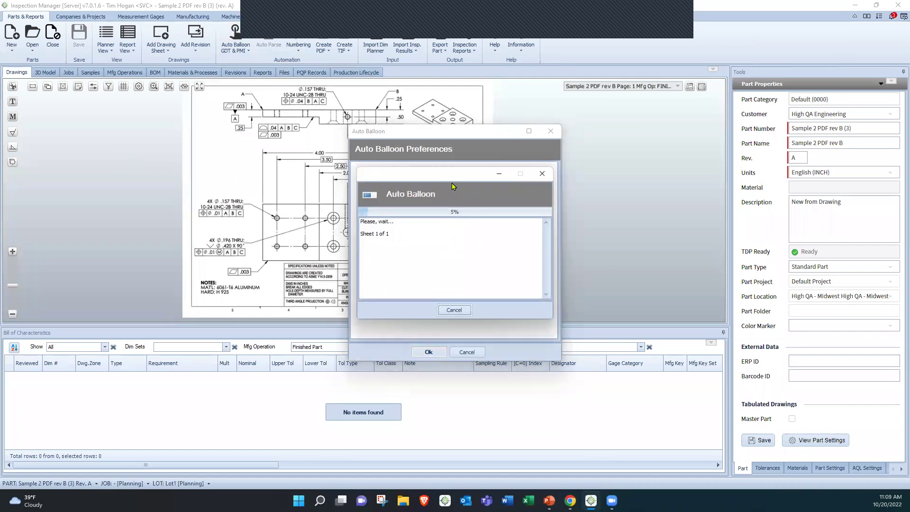
left_click_drag(455, 178, 245, 166)
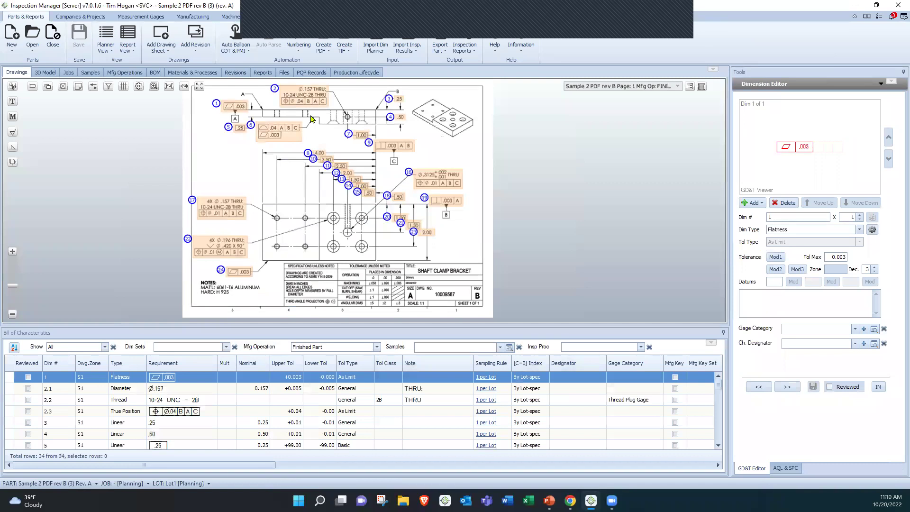
Review the ballooned dimensions on the drawing and their rows in the bill of characteristics
scroll(278, 187, "up", 3)
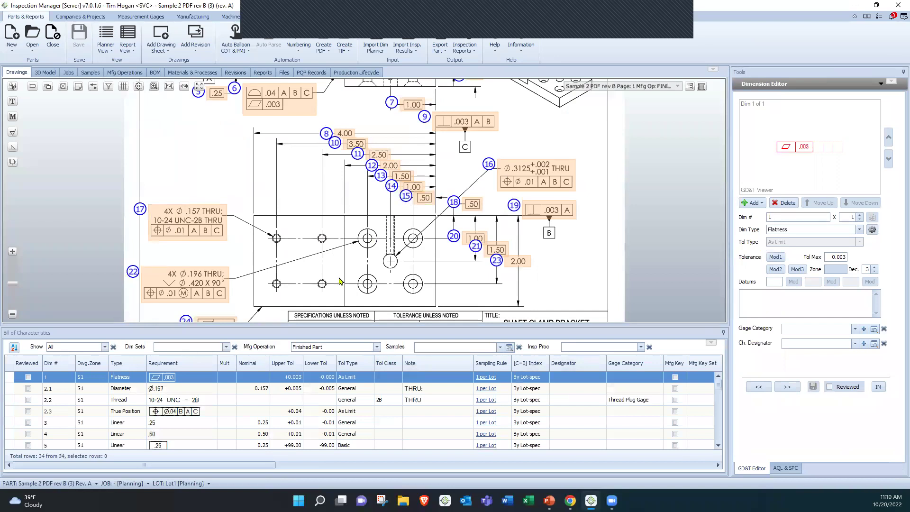
mouse_move(301, 330)
left_mouse_down()
mouse_move(333, 215)
mouse_move(340, 283)
left_mouse_up()
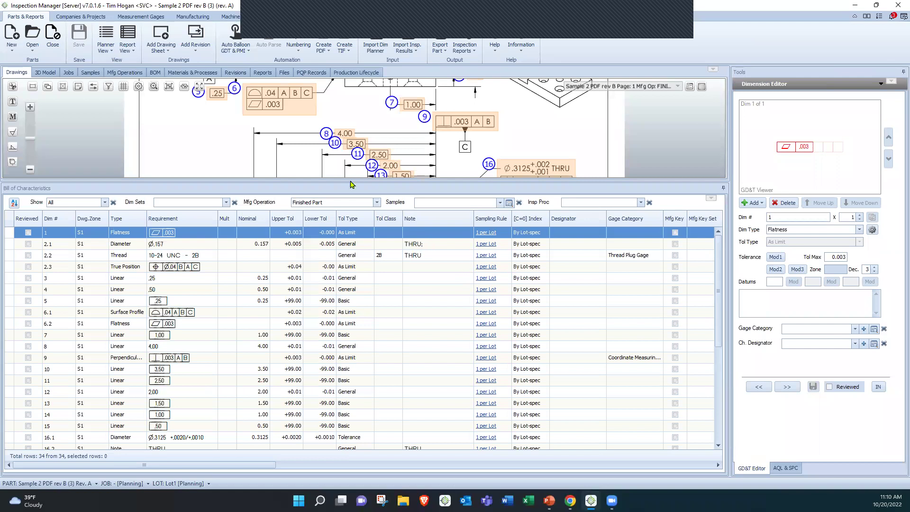
left_click_drag(351, 184, 357, 327)
left_click_drag(312, 206, 292, 204)
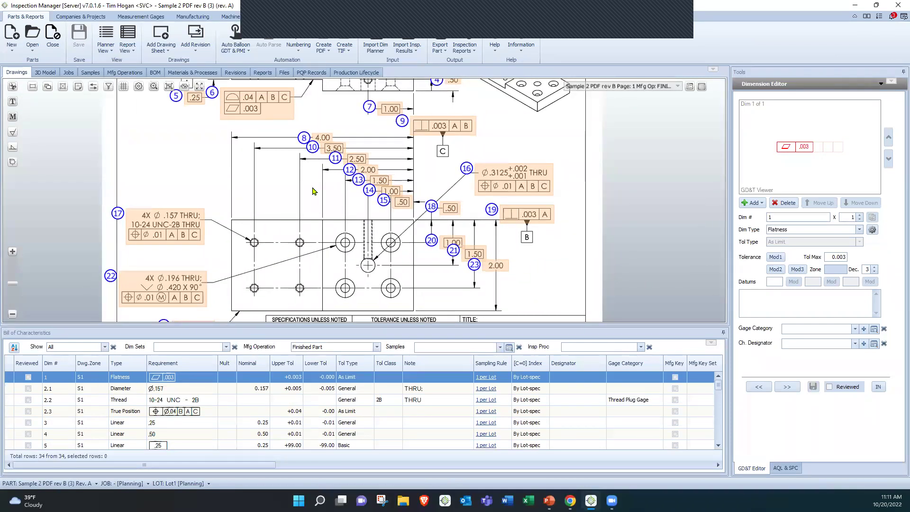
Capture the title text SHAFT CLAMP BRACKET from the drawing's title block as the Part Name
left_click_drag(382, 265, 269, 119)
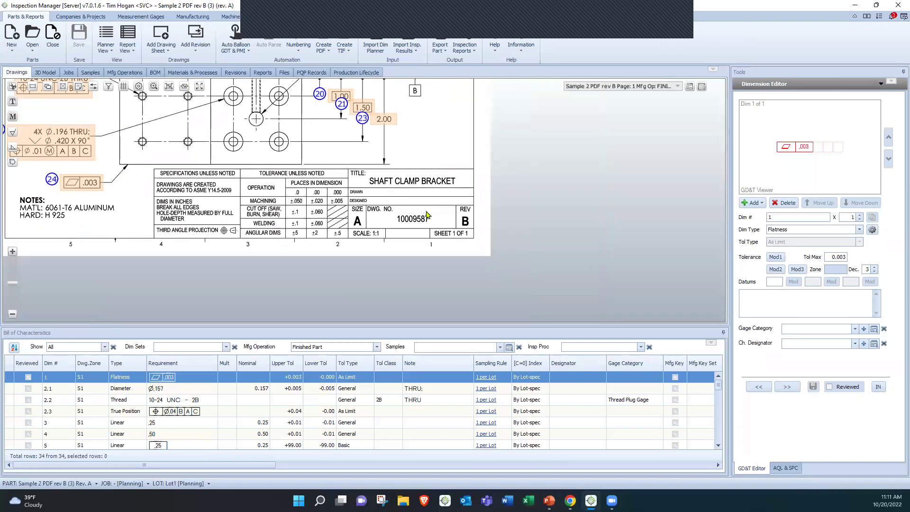
scroll(444, 216, "up", 3)
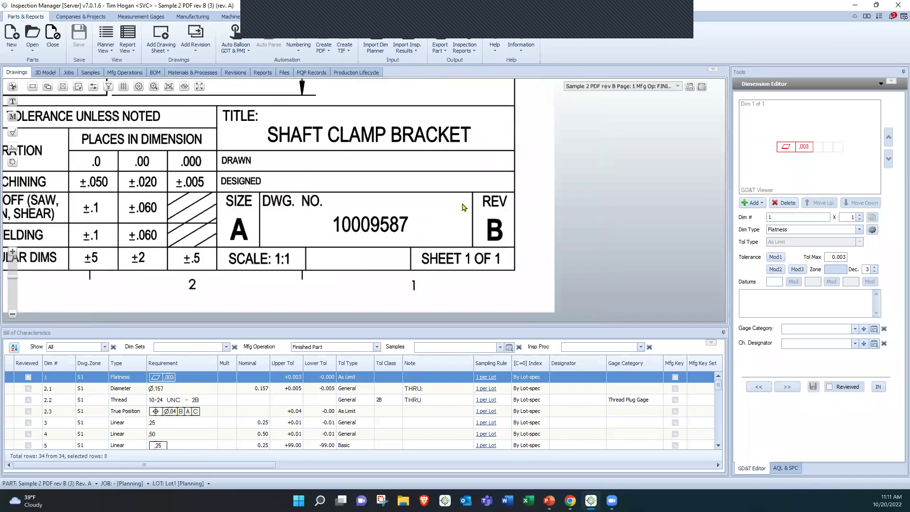
left_click(33, 86)
left_click(758, 89)
left_click(765, 95)
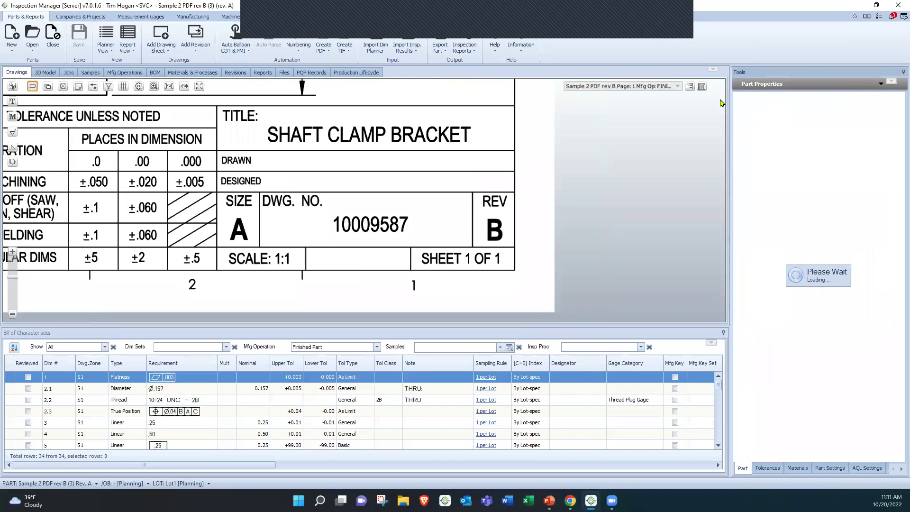
mouse_move(478, 121)
left_mouse_down()
mouse_move(253, 159)
mouse_move(264, 147)
left_mouse_up()
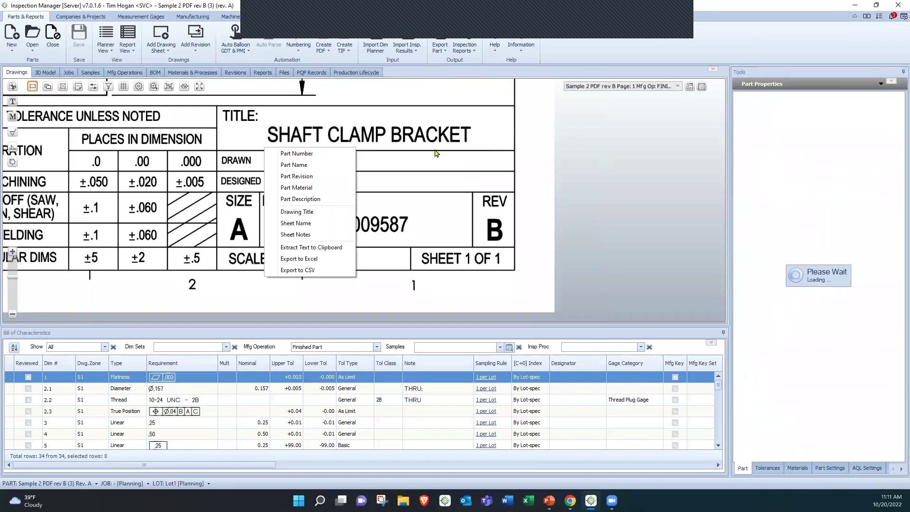
left_click(299, 166)
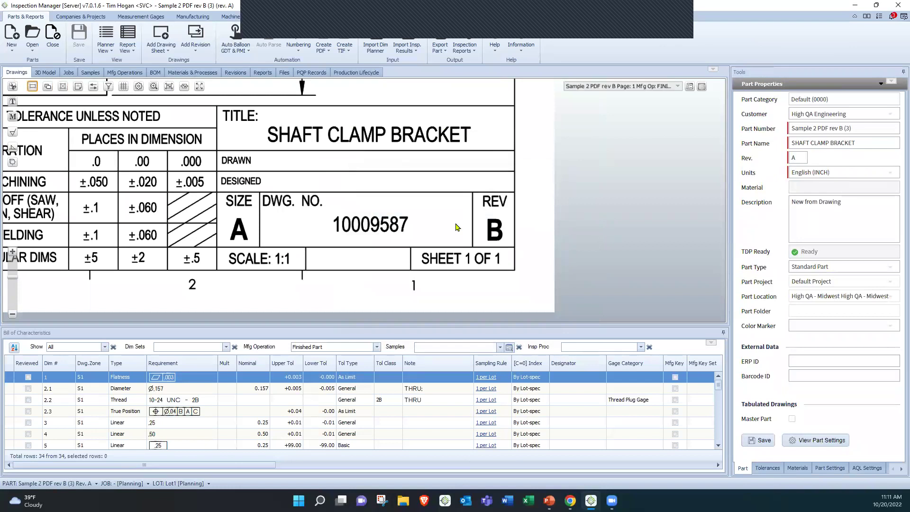
Capture the drawing number 10009587 from the title block as the Part Number
left_click_drag(329, 212, 448, 236)
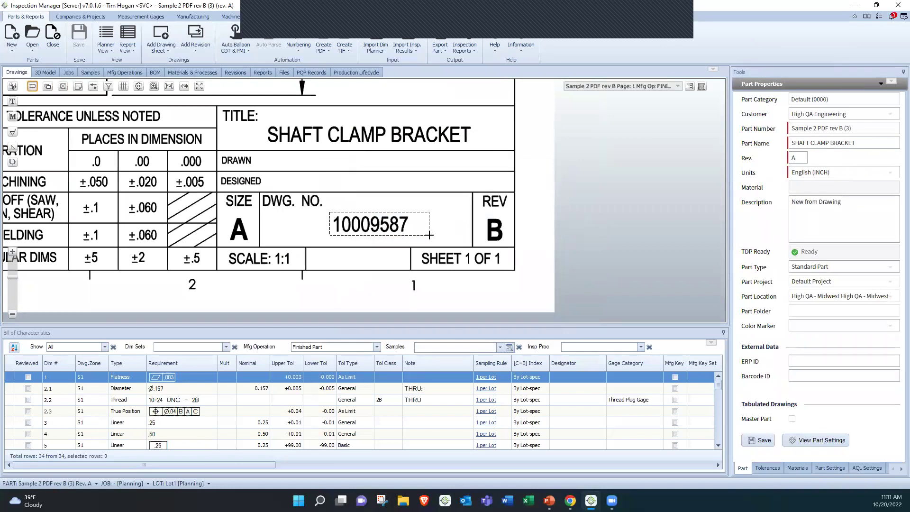
right_click(432, 238)
left_click(467, 240)
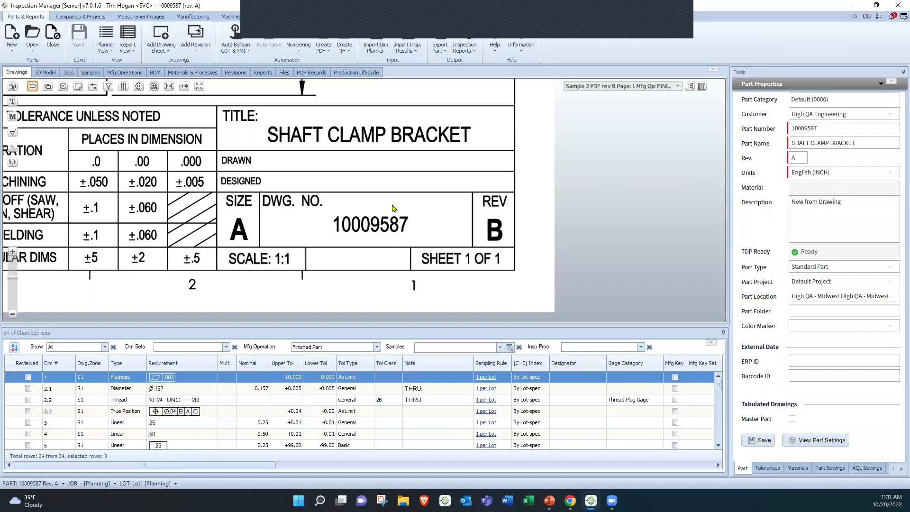
Balloon the DIMS IN INCHES text in the specifications block as a note and select its extracted text
scroll(390, 209, "down", 3)
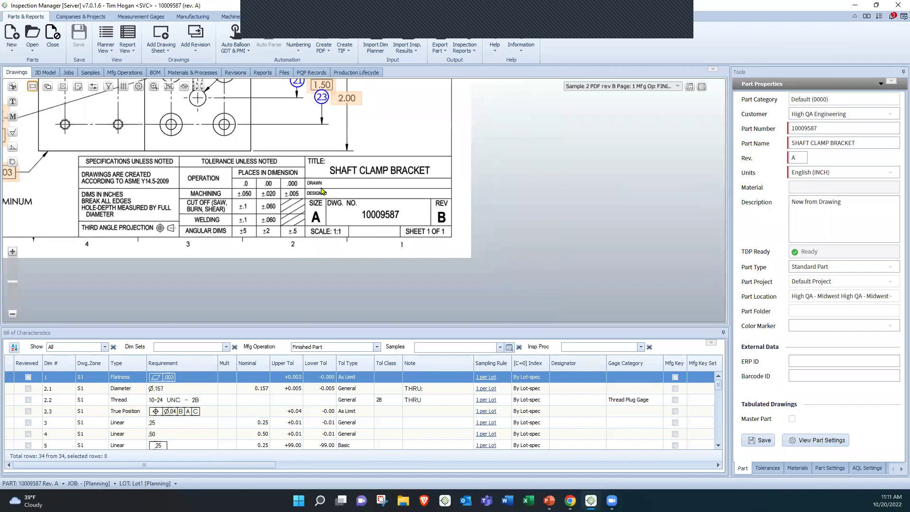
left_click_drag(211, 199, 287, 197)
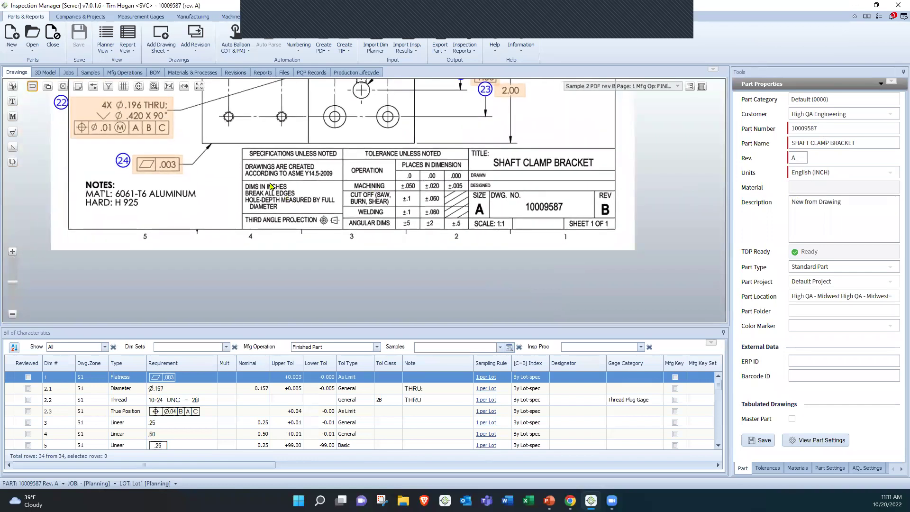
scroll(270, 185, "up", 2)
left_click_drag(204, 186, 184, 163)
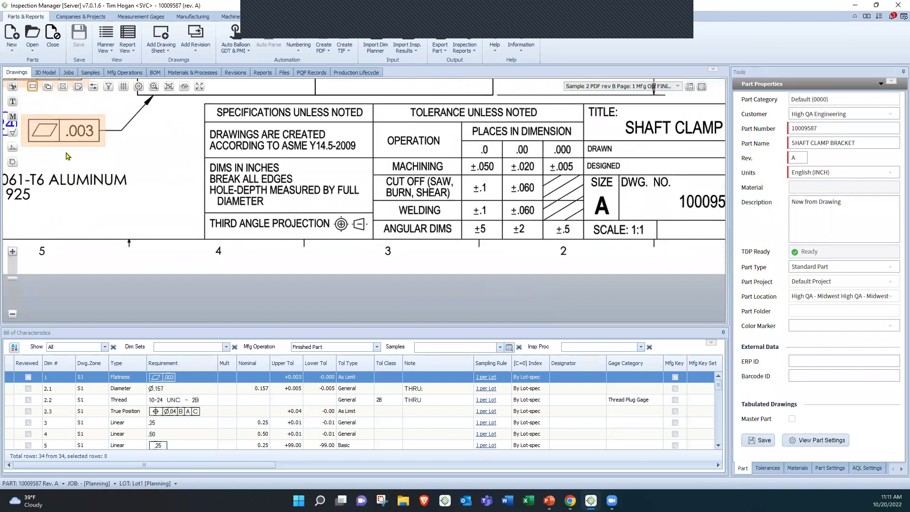
left_click(11, 102)
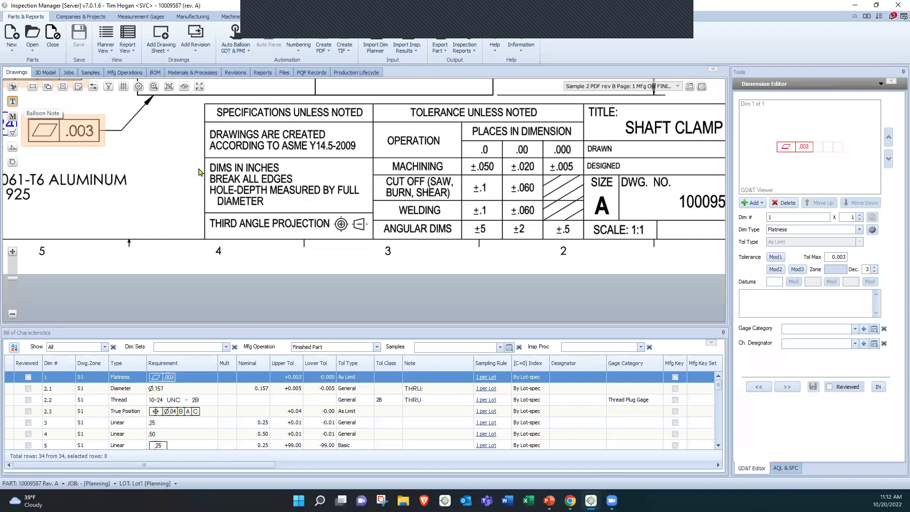
left_click_drag(208, 161, 284, 176)
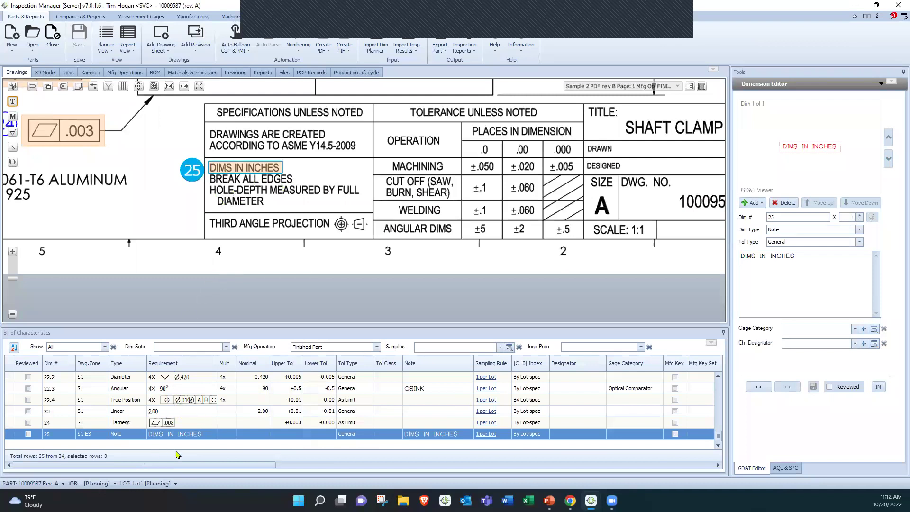
mouse_move(790, 284)
left_click(742, 256)
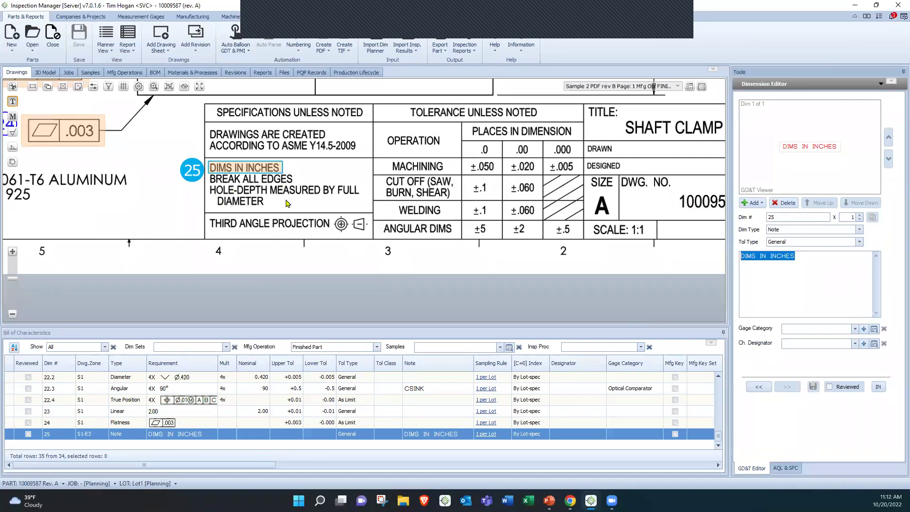
Balloon the BREAK ALL EDGES text as a note and move the DIMS IN INCHES balloon clear of the specifications block
left_click(295, 171)
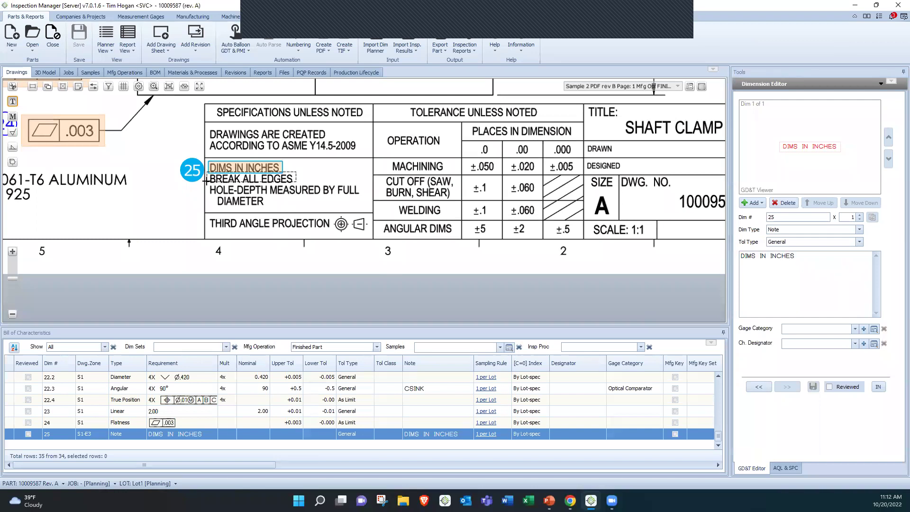
left_click(207, 185)
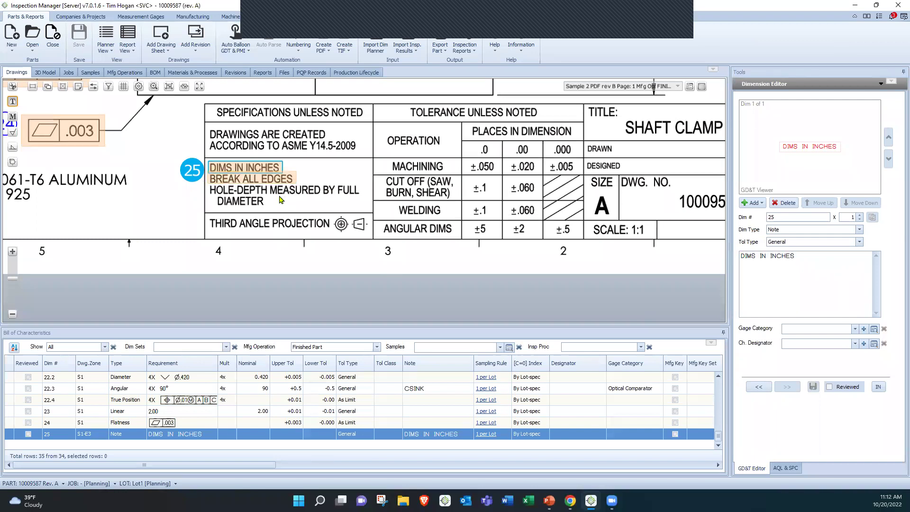
left_click_drag(189, 165, 157, 148)
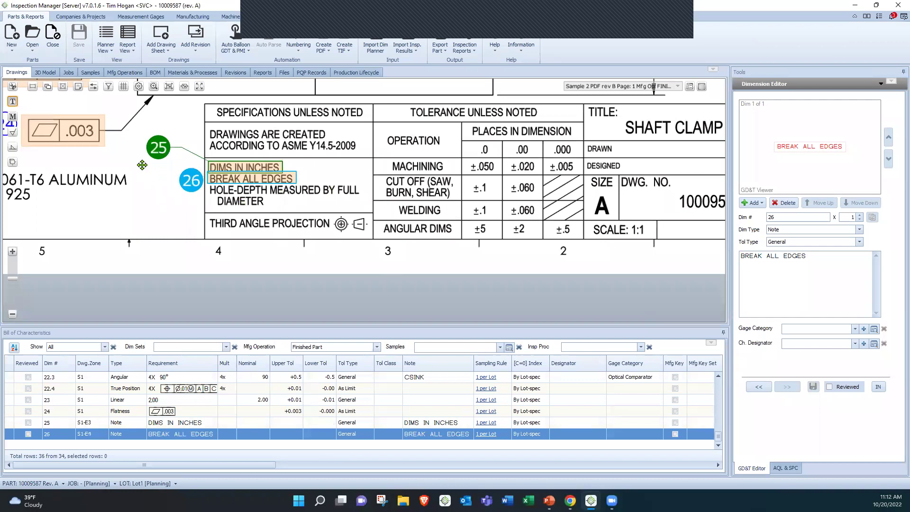
Renumber the DIMS IN INCHES balloon to 1 and the BREAK ALL EDGES balloon to 2, placing balloon 2 below balloon 1
double_click(158, 146)
type("1")
double_click(189, 181)
type("2")
key("Return")
left_click(187, 185)
left_click_drag(187, 185, 153, 185)
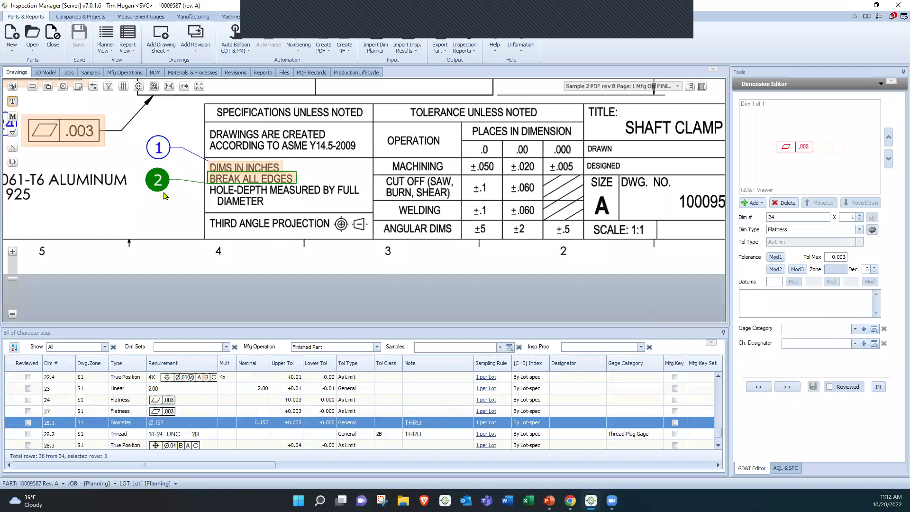
left_click(171, 198)
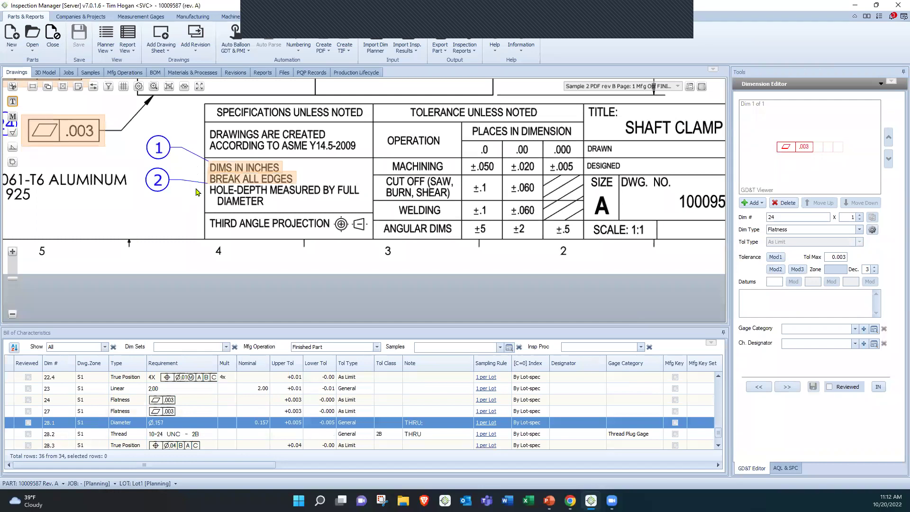
Balloon the H 925 hardness value in the drawing's NOTES area as a note
scroll(189, 188, "down", 3)
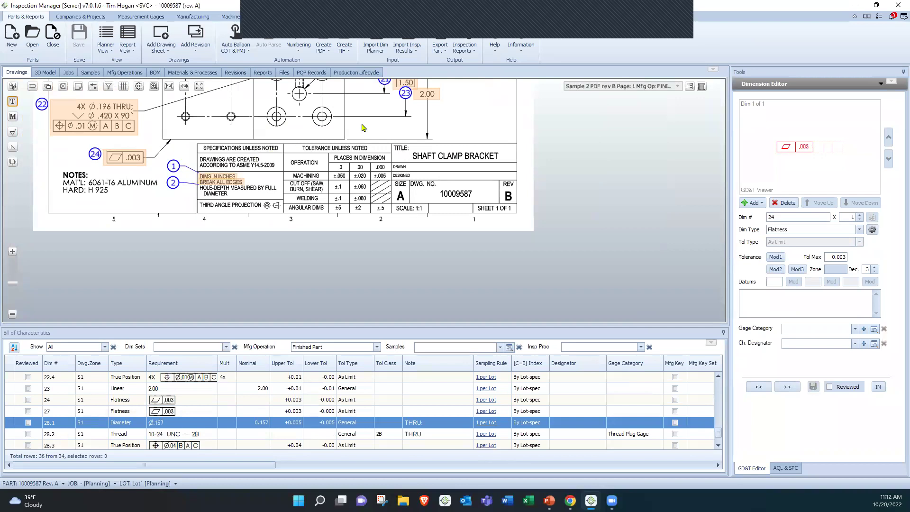
left_click_drag(108, 199, 196, 192)
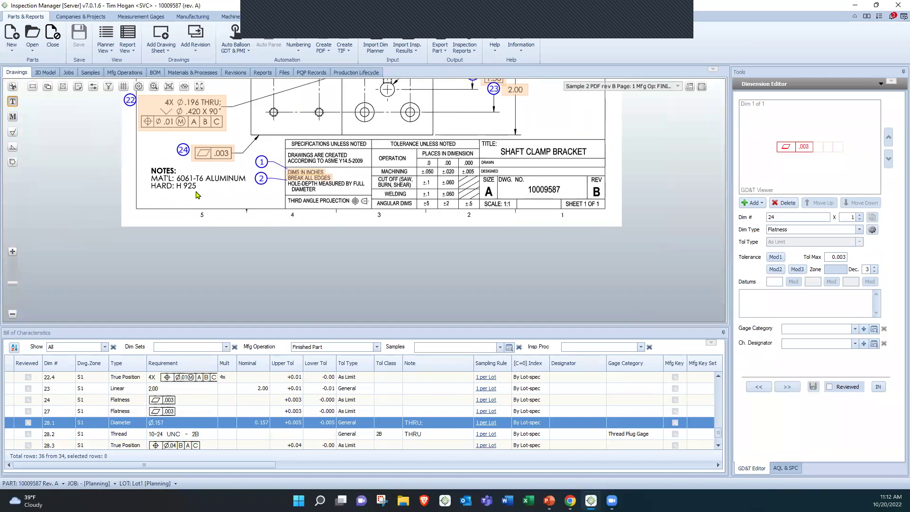
scroll(180, 183, "up", 5)
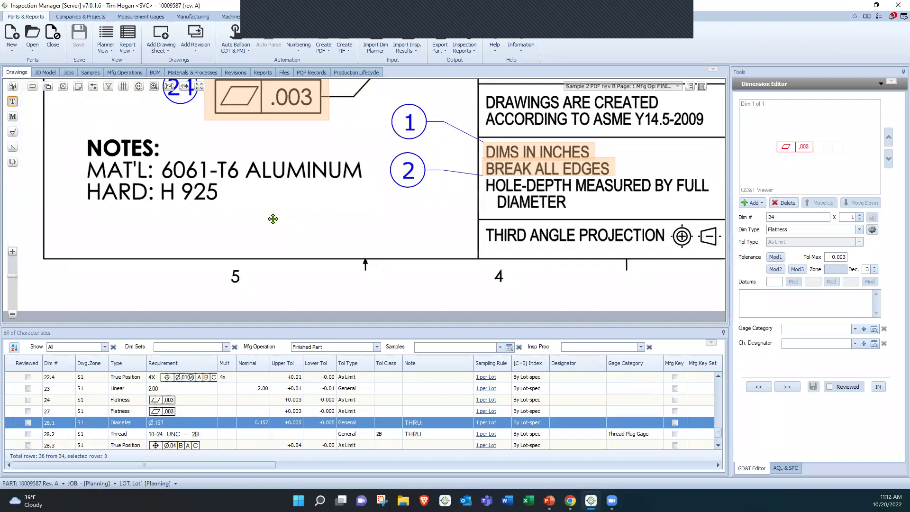
left_click_drag(286, 217, 273, 219)
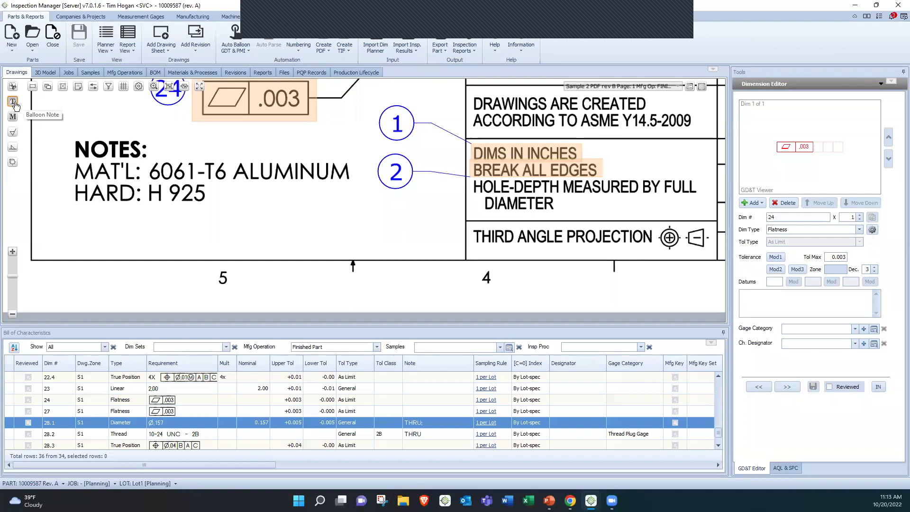
left_click_drag(214, 181, 143, 206)
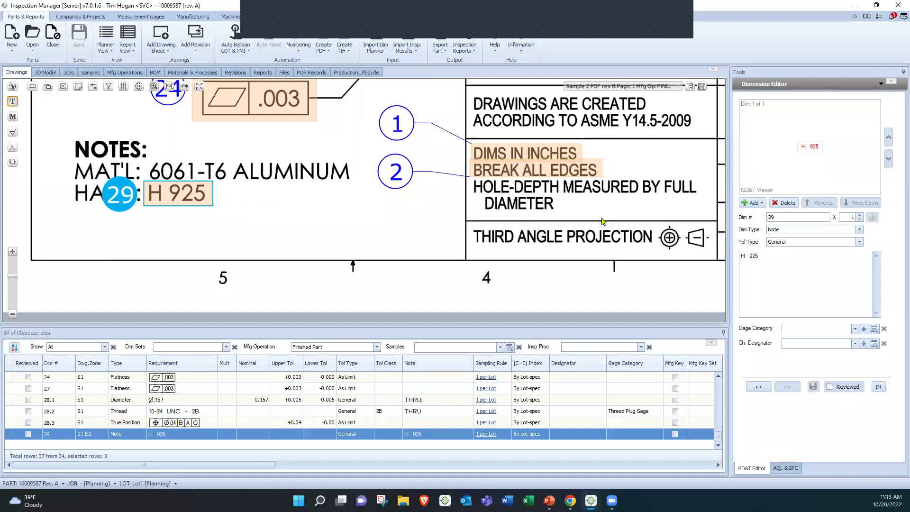
Apply the H 925 extension template to the ballooned H 925 hardness note
left_click(759, 204)
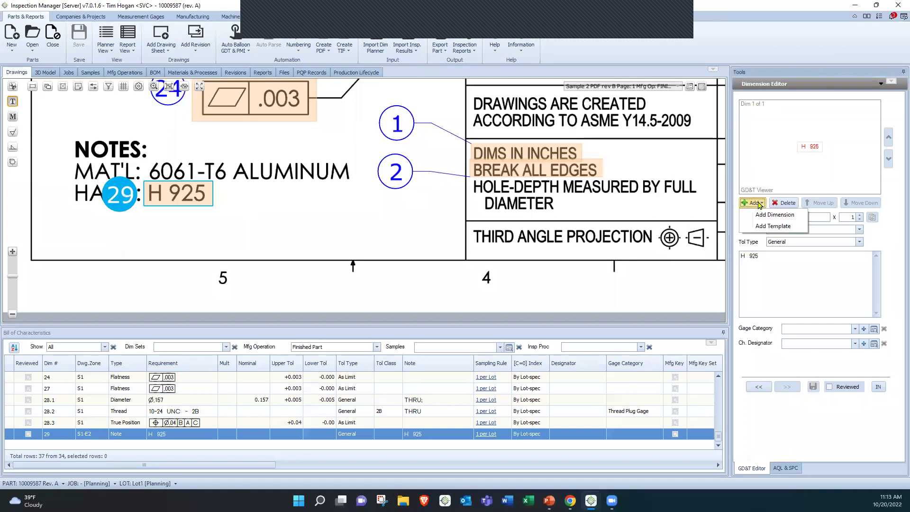
left_click(771, 228)
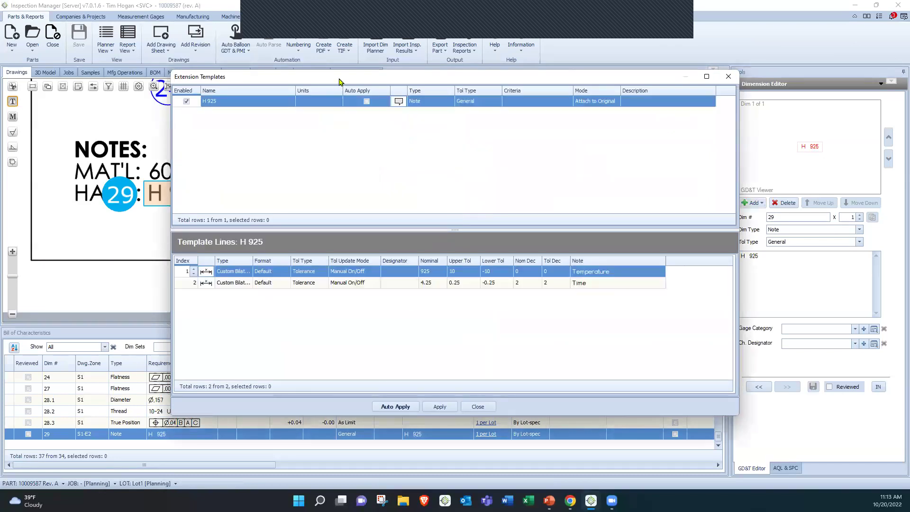
left_click_drag(339, 81, 422, 74)
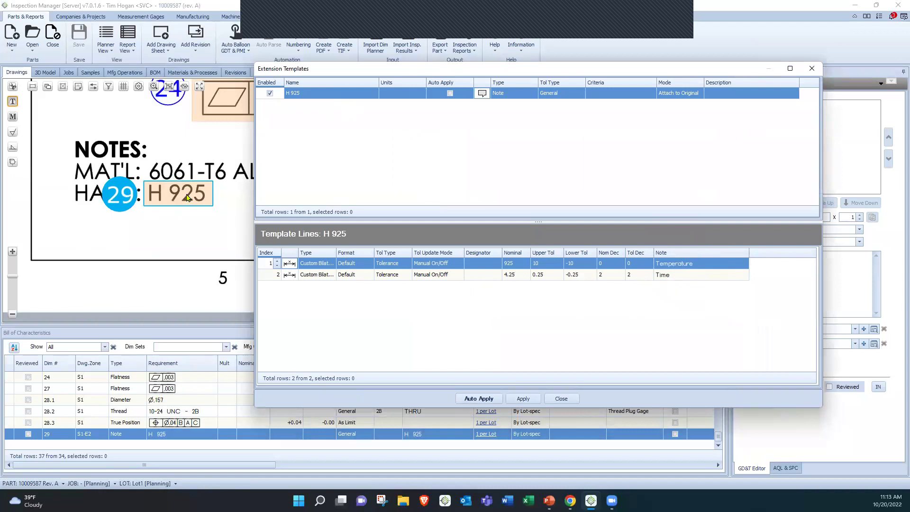
left_click(537, 401)
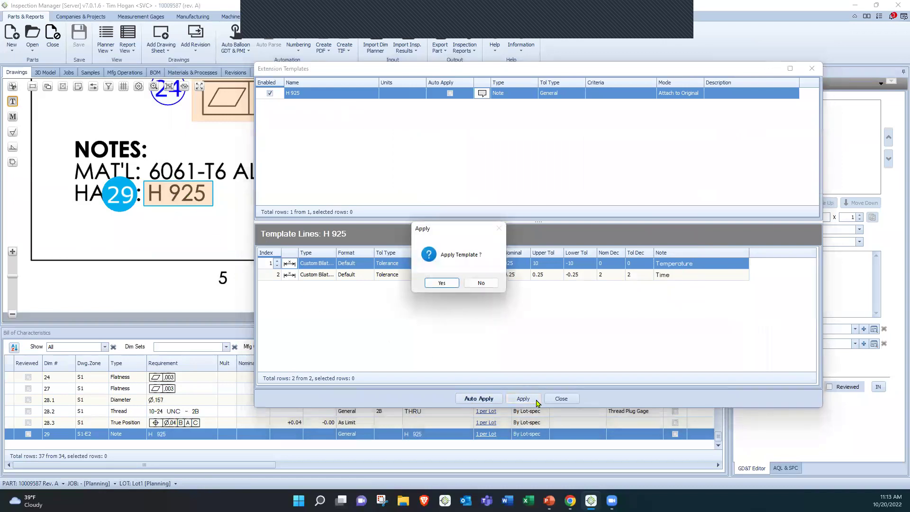
left_click(442, 283)
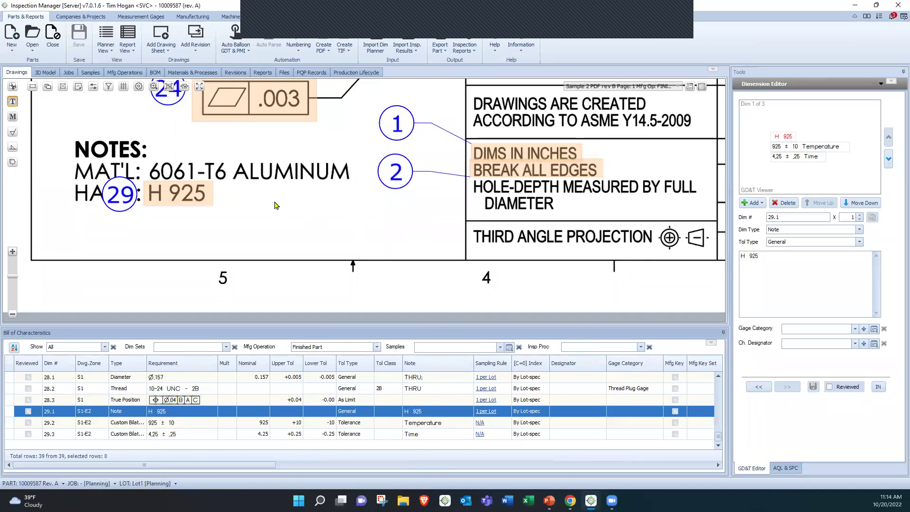
Balloon the 6061-T6 ALUMINUM text as a material and set its material code to 5688432 and specification number to dg6753weerf
left_click(13, 119)
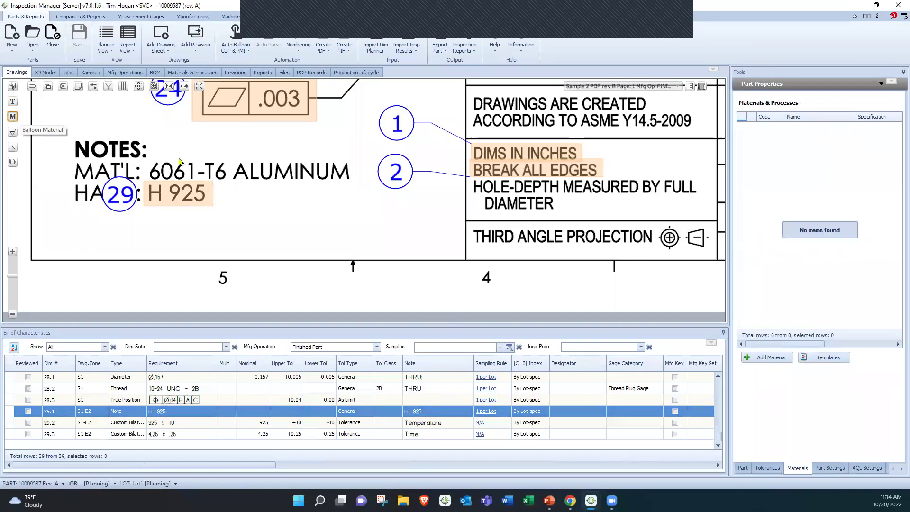
left_click_drag(360, 162, 147, 182)
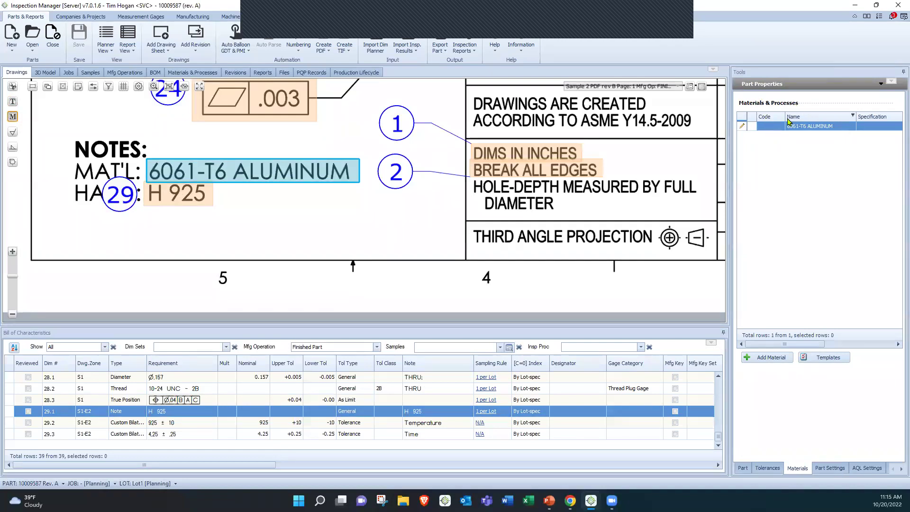
double_click(742, 128)
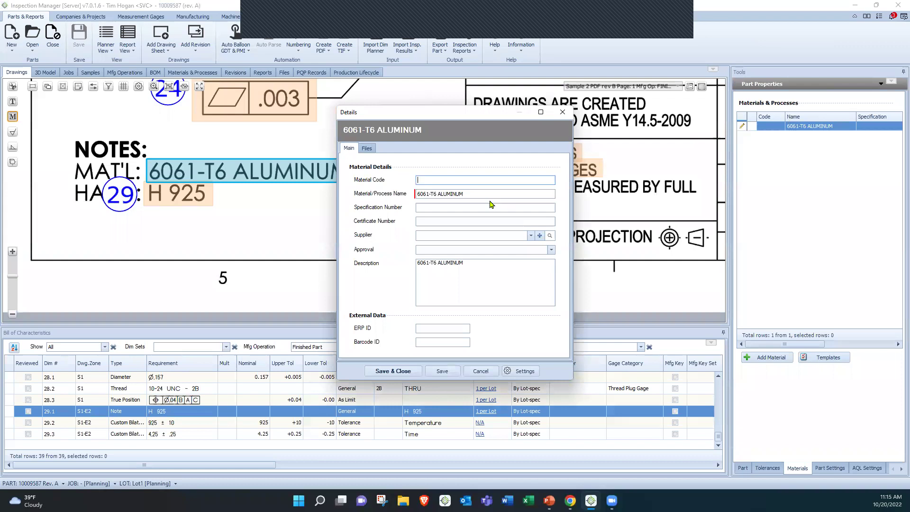
type("5688432")
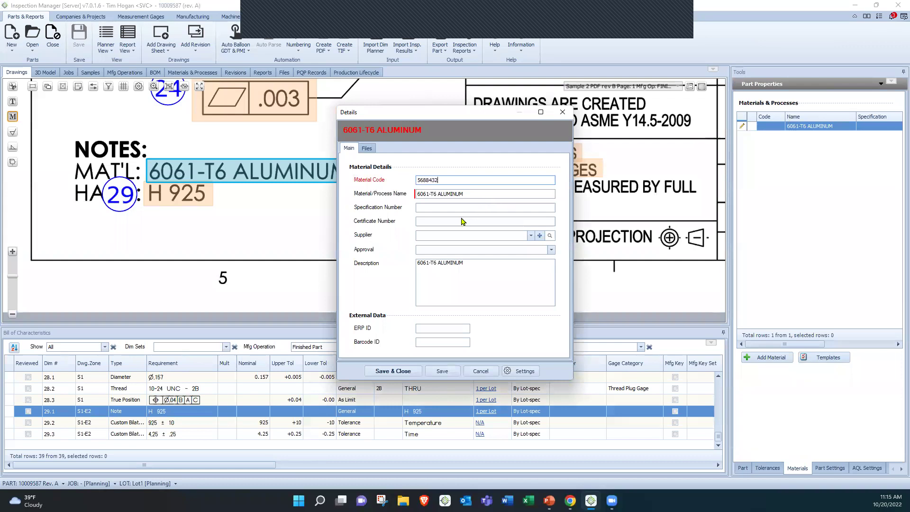
left_click(462, 212)
type("dg6753weerf")
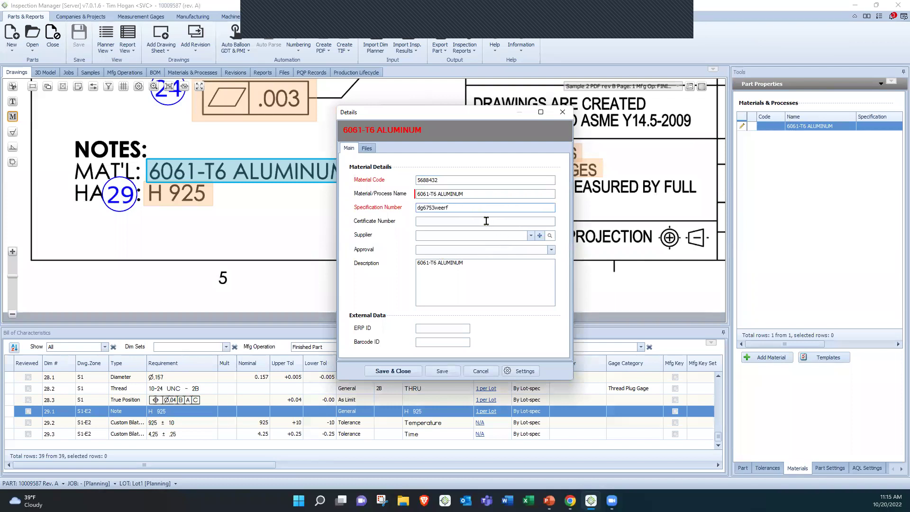
Attach Sample Material cert.docx to the 6061-T6 ALUMINUM material and save its details
left_click(367, 148)
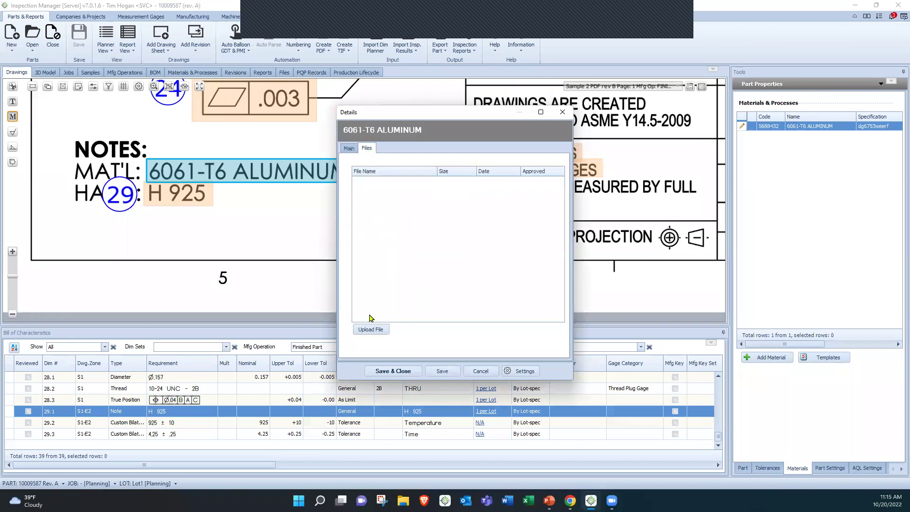
left_click(375, 334)
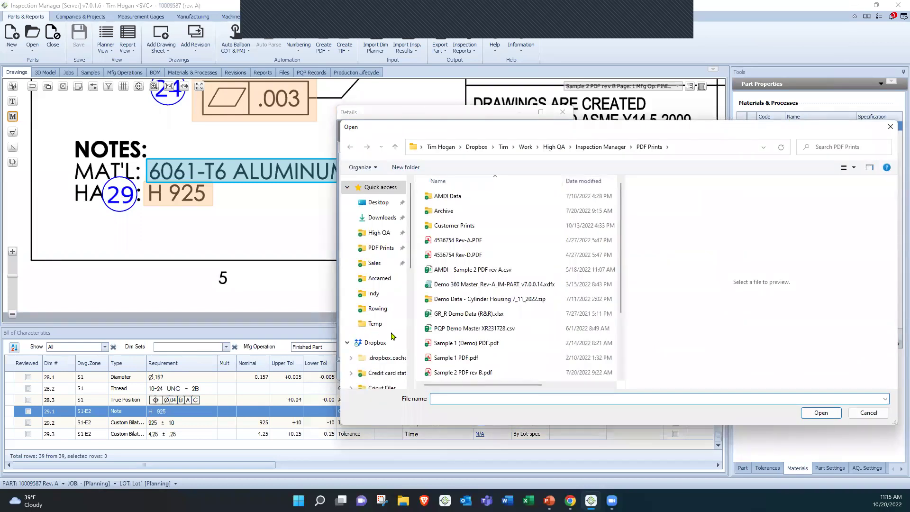
left_click(457, 330)
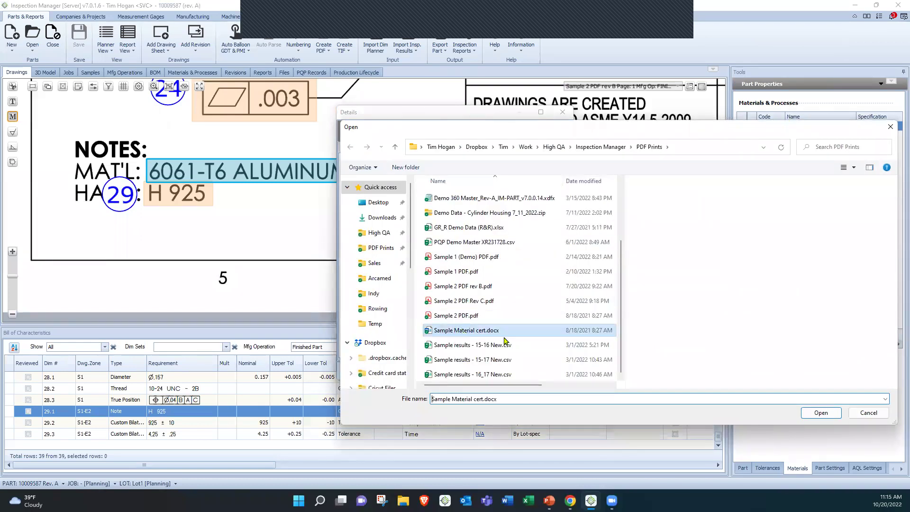
left_click(824, 418)
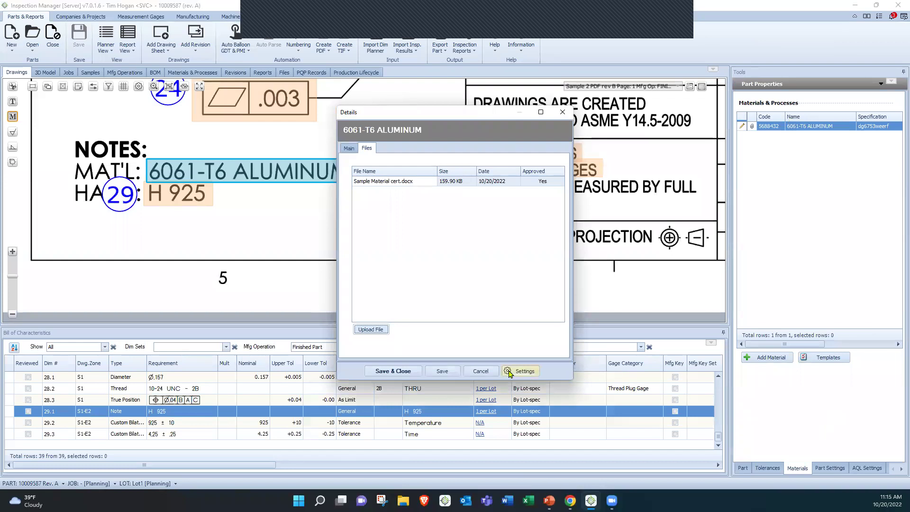
left_click(397, 373)
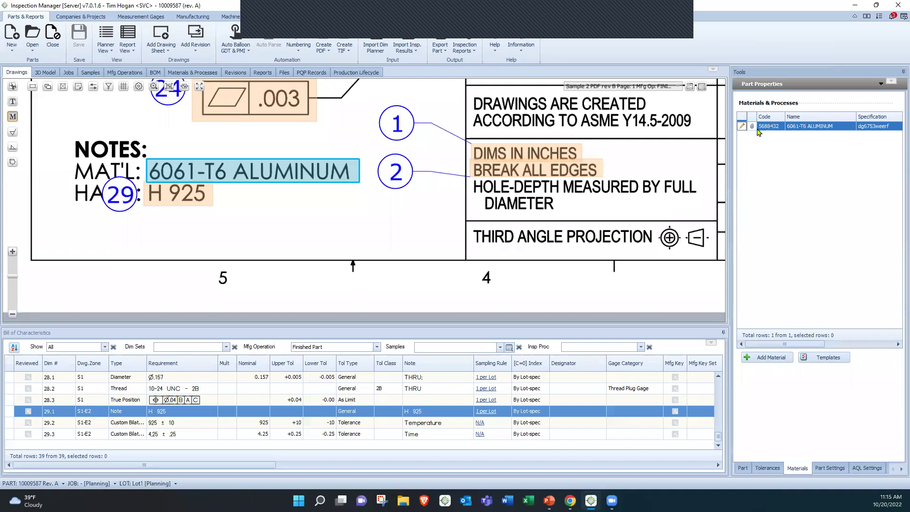
mouse_move(752, 133)
Stop material ballooning and split the 4X Ø.157 callout at balloon 17 into a separate balloon for each hole
scroll(415, 227, "down", 2)
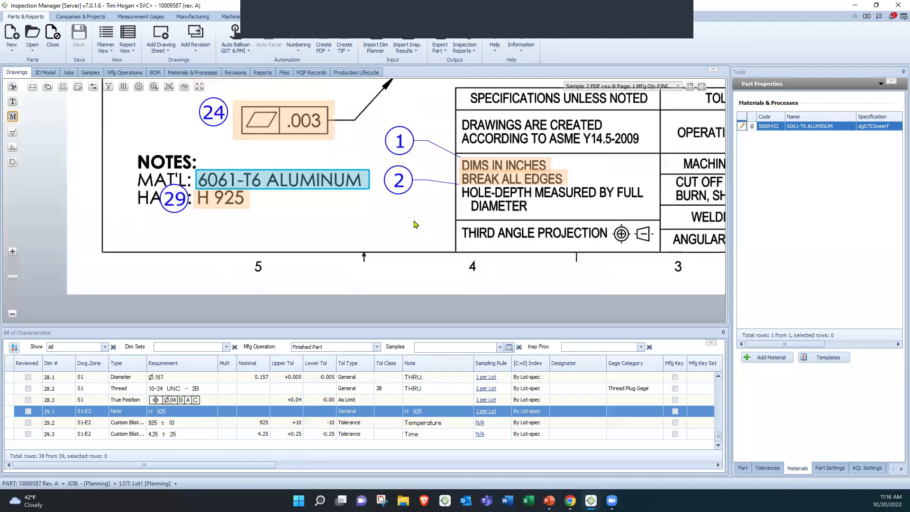
scroll(415, 224, "down", 1)
scroll(463, 119, "down", 1)
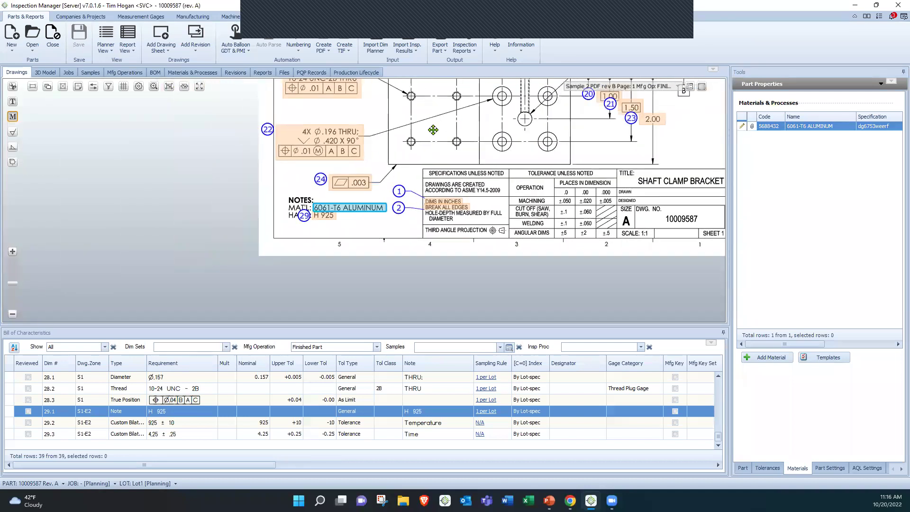
left_click_drag(463, 119, 278, 189)
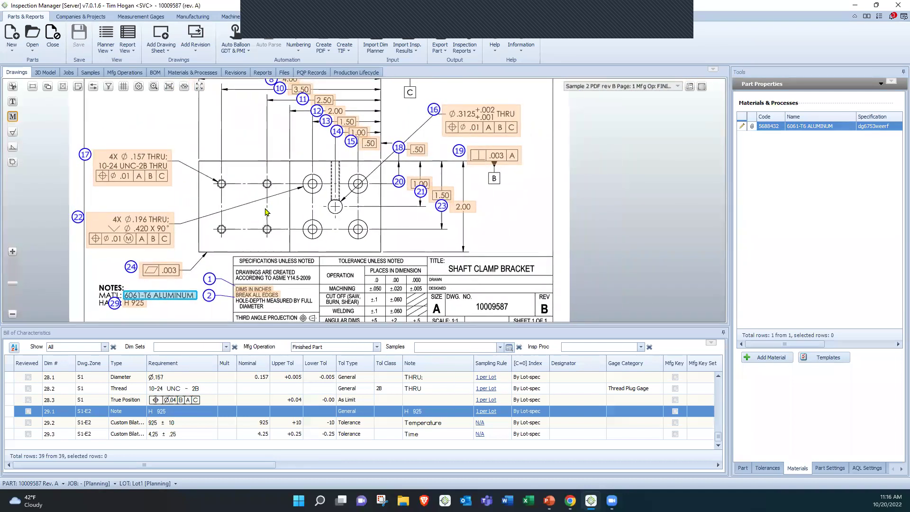
left_click(13, 116)
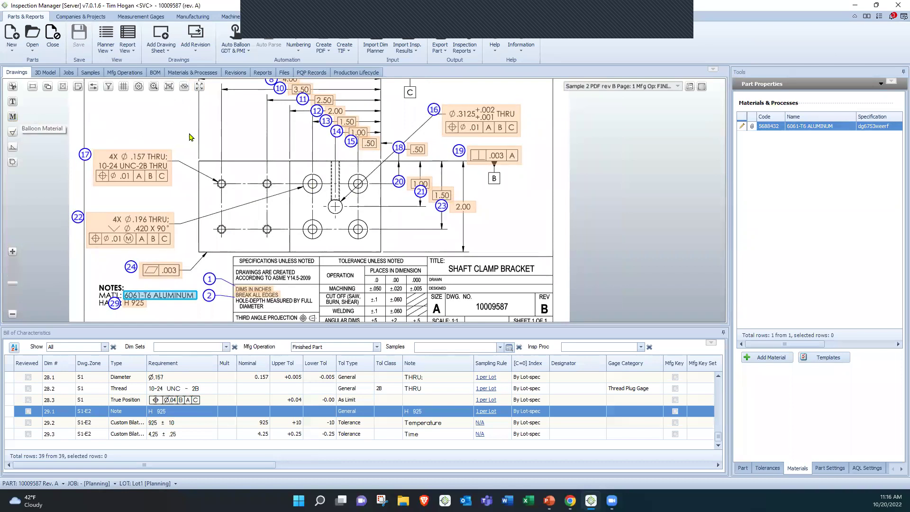
scroll(189, 137, "up", 5)
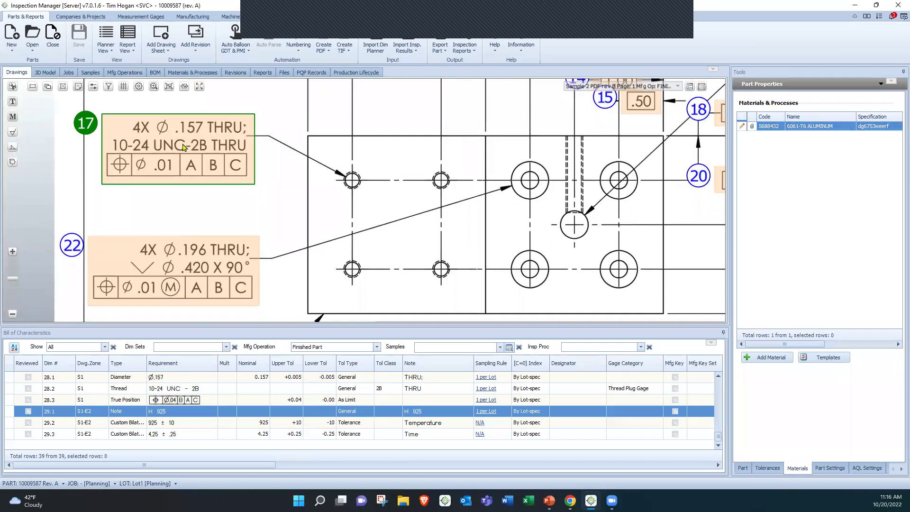
left_click(148, 141)
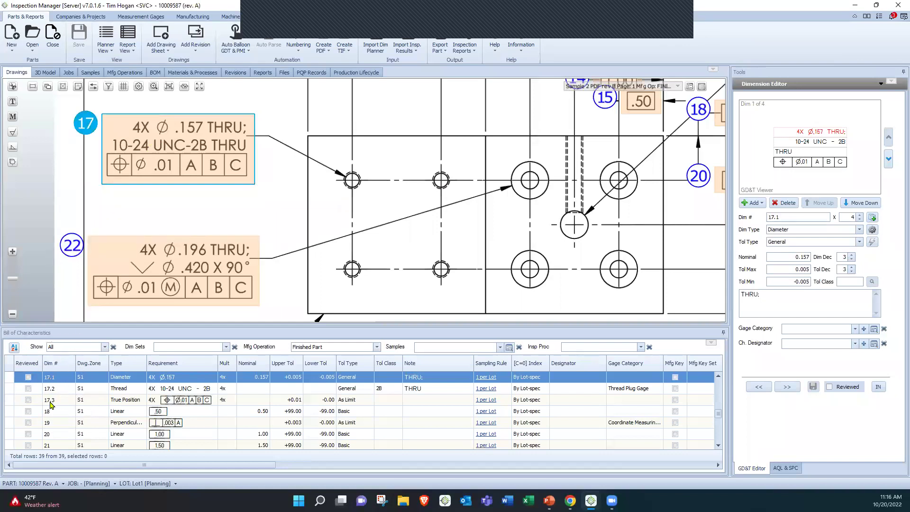
left_click(232, 381)
left_click(873, 219)
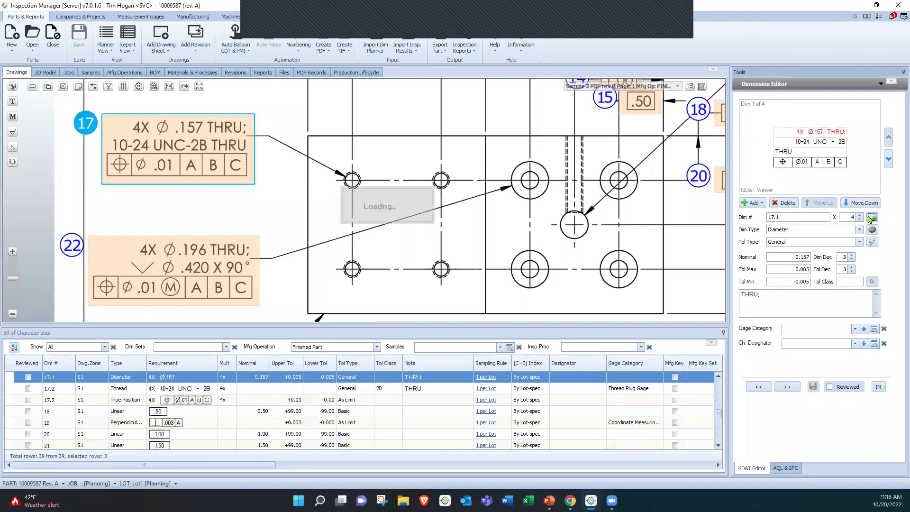
Place balloons 17_4 and 17_3 beneath the two lower threaded holes
left_click_drag(243, 225, 443, 292)
left_click(167, 182)
left_click_drag(168, 182, 366, 297)
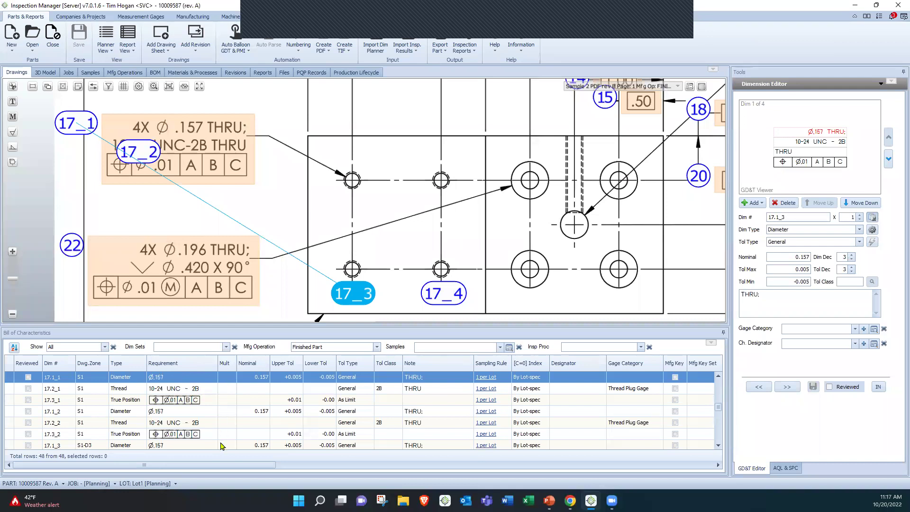
Review the split rows for callout 17 in the Bill of Characteristics and recombine them into a single 4X balloon
scroll(69, 386, "down", 2)
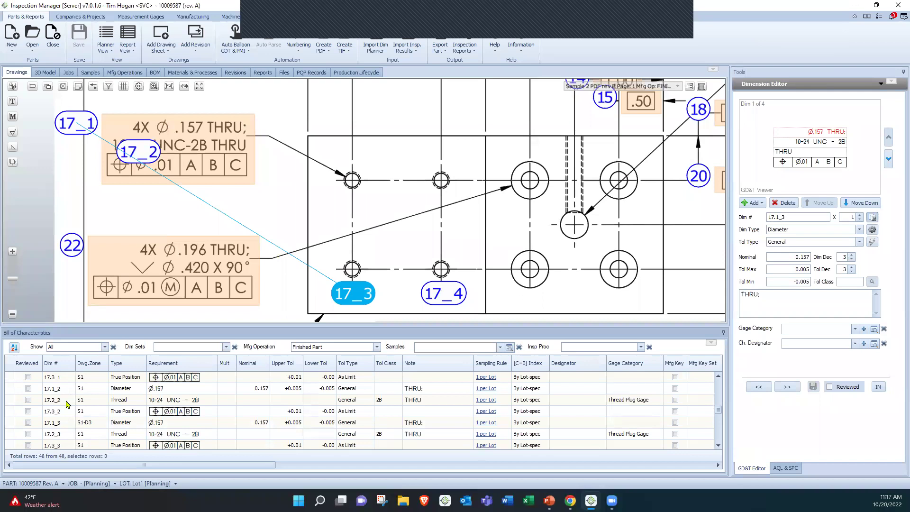
scroll(72, 400, "up", 2)
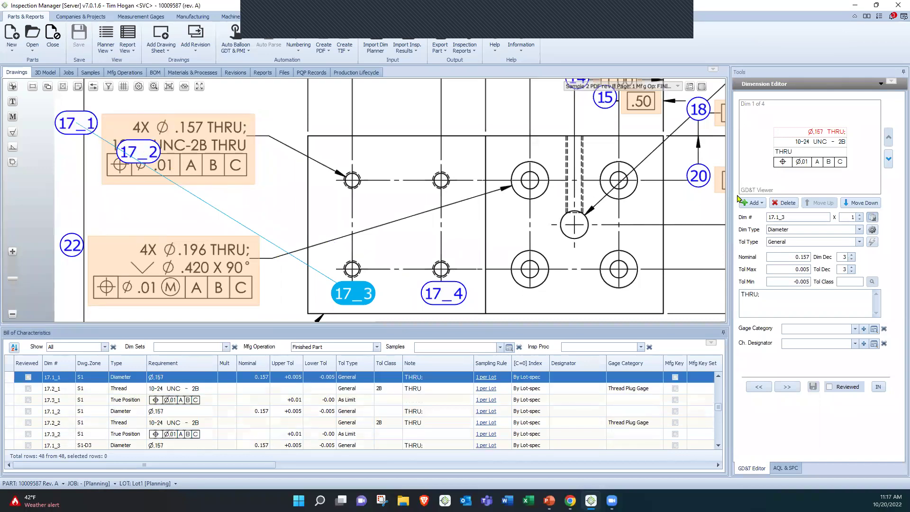
left_click(871, 217)
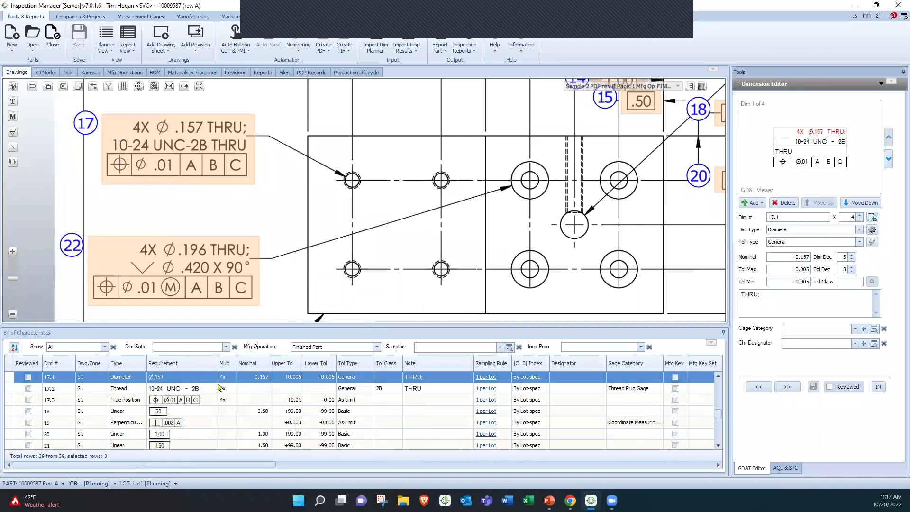
Delete balloon 12 from the 2.00 dimension in the drawing's horizontal dimension stack
scroll(325, 233, "down", 5)
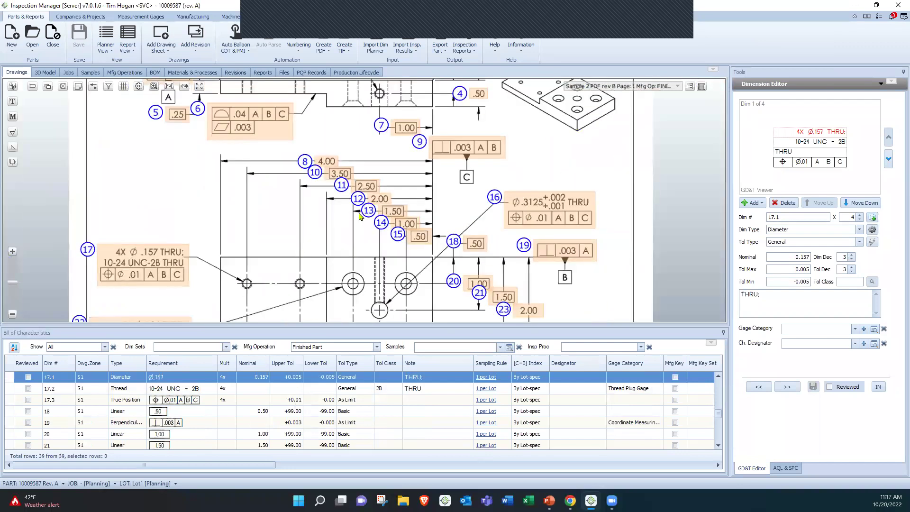
right_click(376, 203)
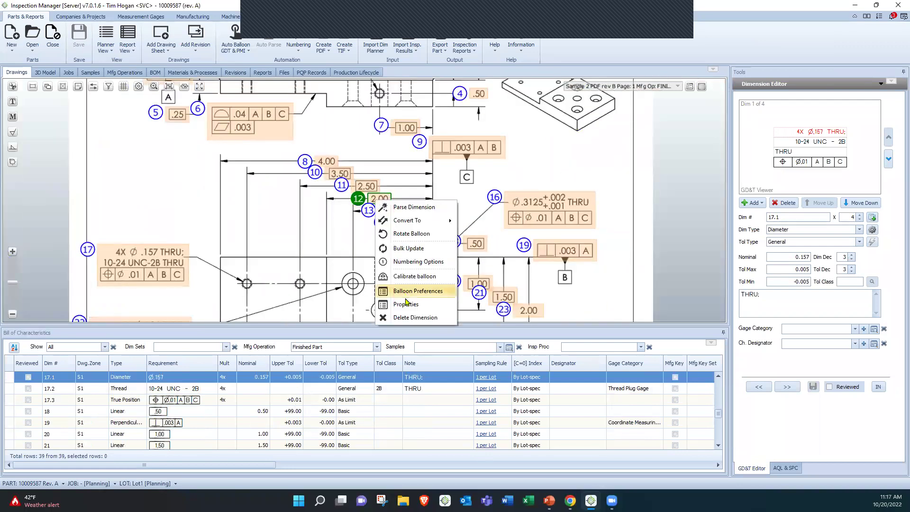
left_click(406, 313)
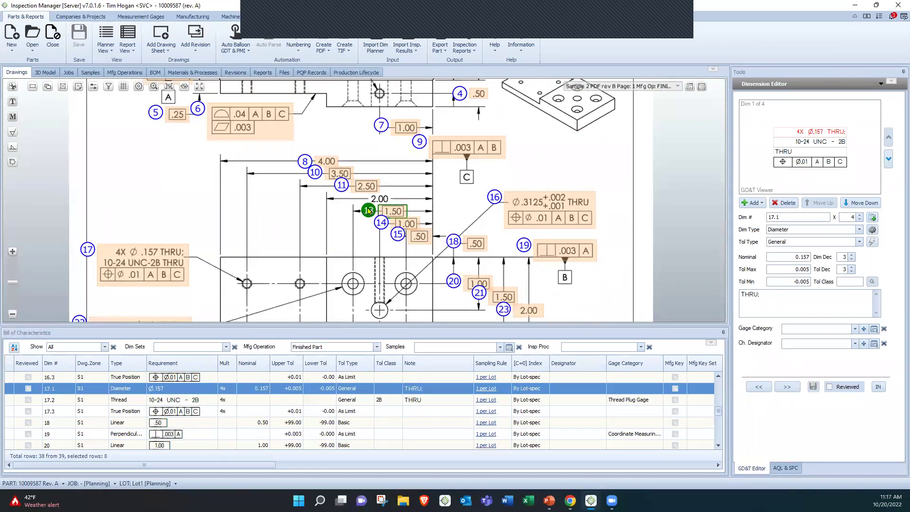
Hide the already ballooned dimensions on the drawing and balloon the remaining 2.00 linear dimension
scroll(281, 219, "down", 4)
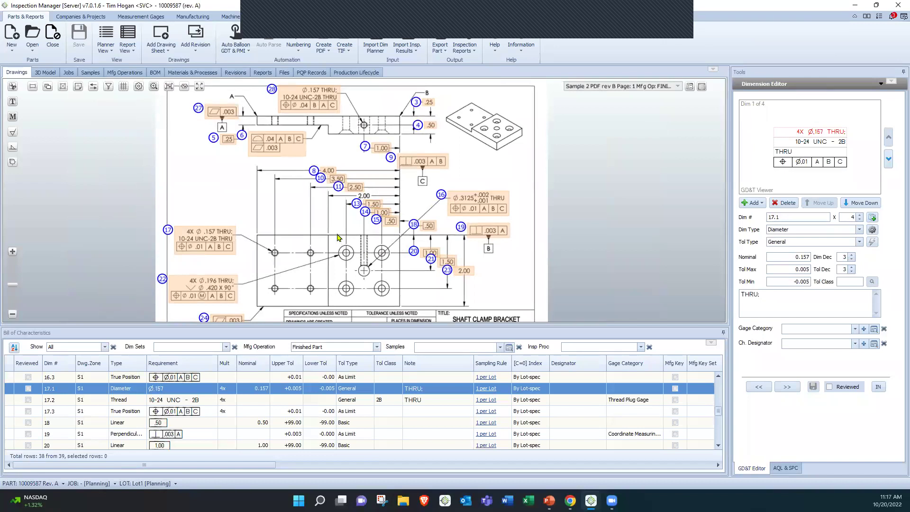
left_click(47, 87)
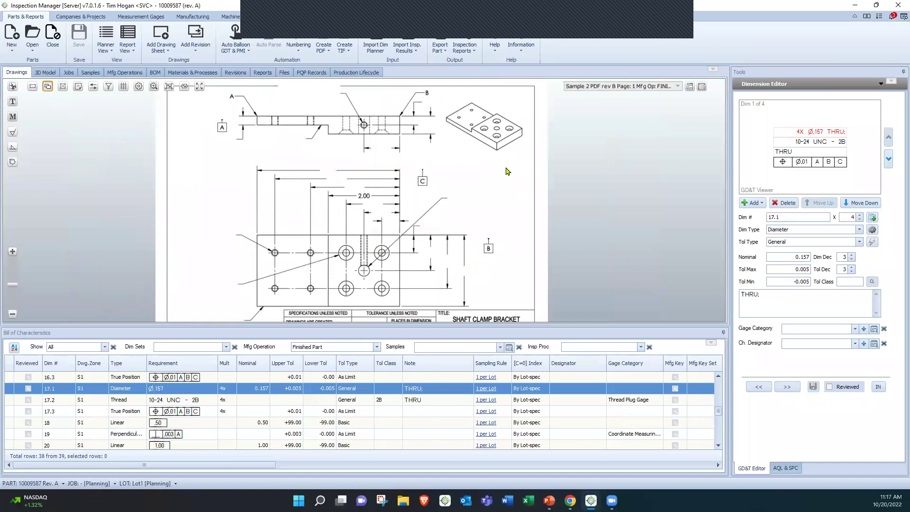
scroll(490, 180, "up", 3)
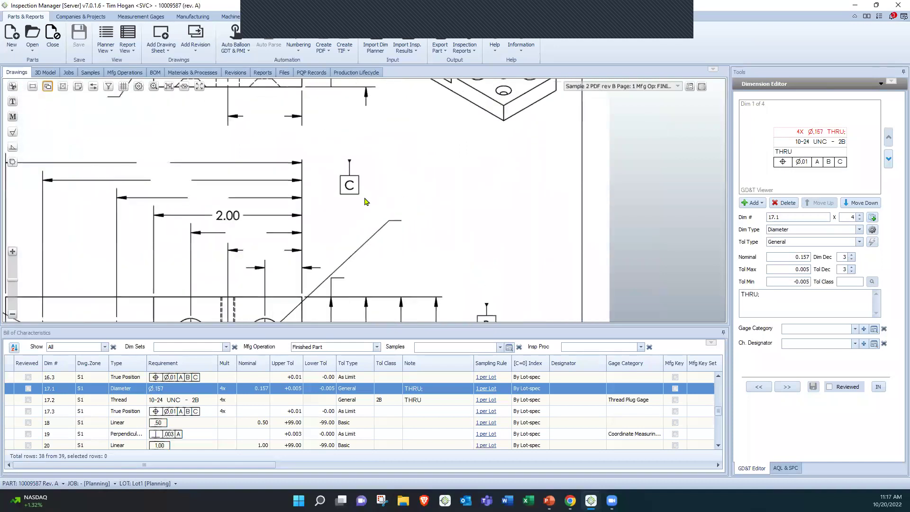
scroll(246, 198, "up", 4)
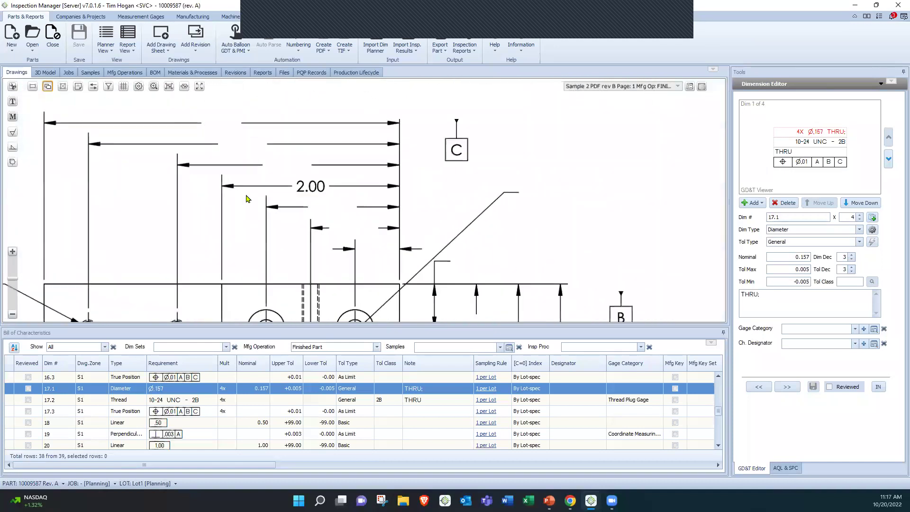
left_click_drag(294, 182, 240, 178)
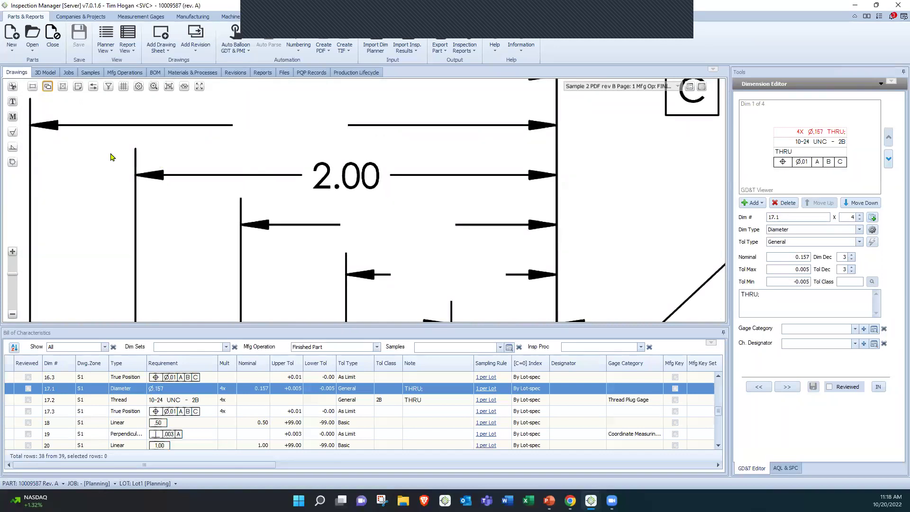
left_click(13, 88)
left_click_drag(391, 158, 305, 190)
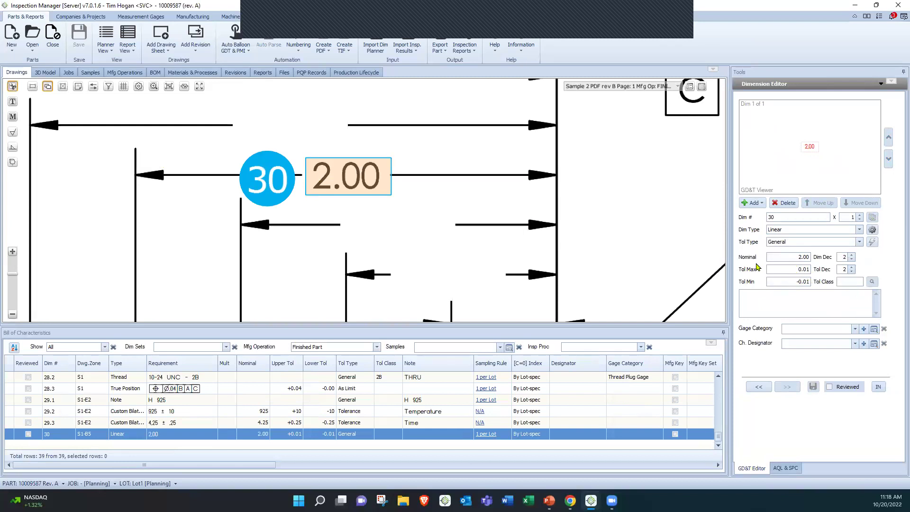
Show the hidden balloons and ballooned dimensions on the drawing again
left_click(668, 160)
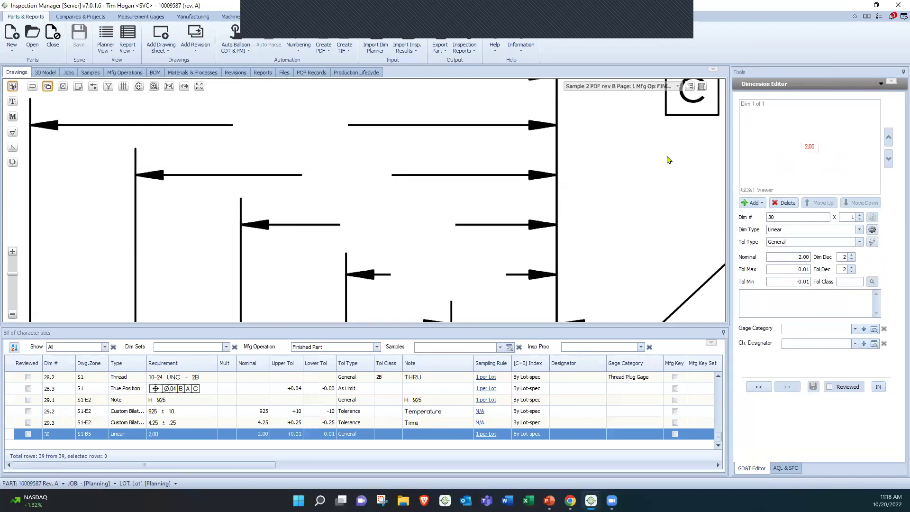
scroll(652, 196, "down", 3)
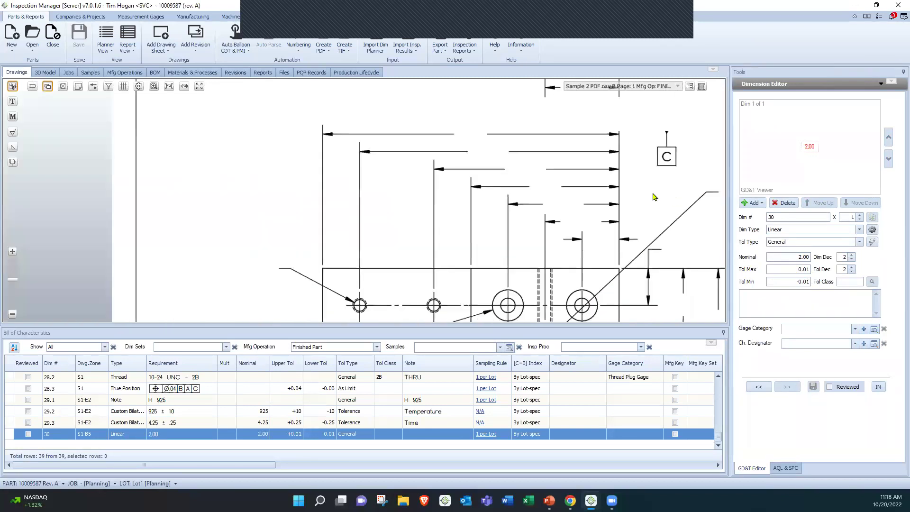
scroll(687, 179, "down", 1)
left_click_drag(687, 179, 551, 178)
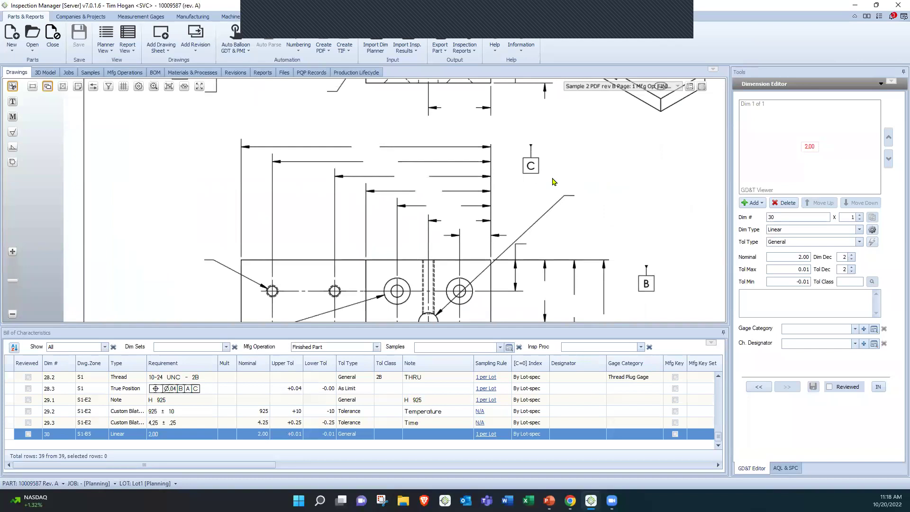
scroll(580, 185, "down", 1)
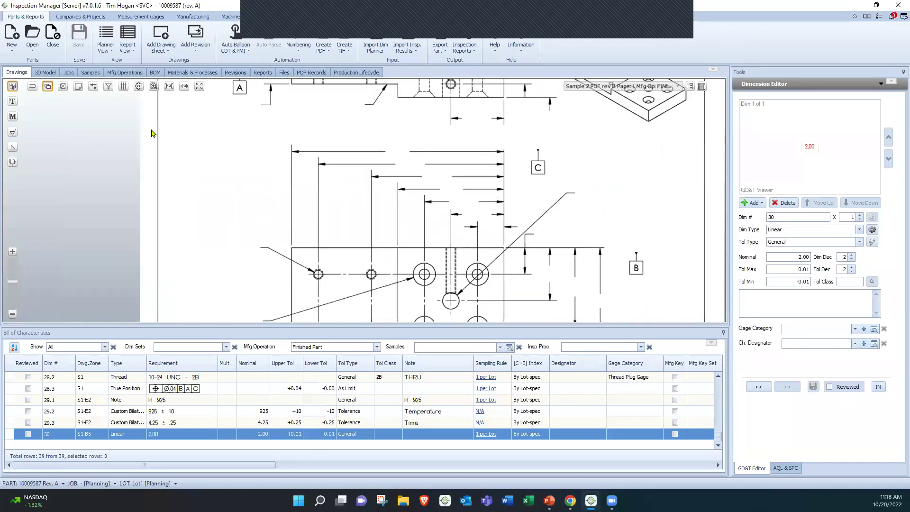
left_click(48, 88)
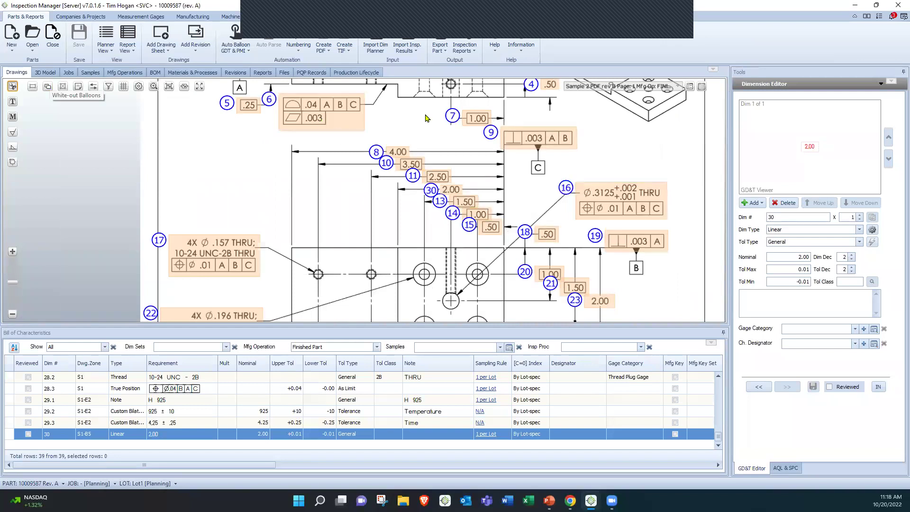
Leave ballooning mode and renumber all the drawing's balloons automatically into sequence
left_click(12, 86)
left_click_drag(298, 163, 219, 225)
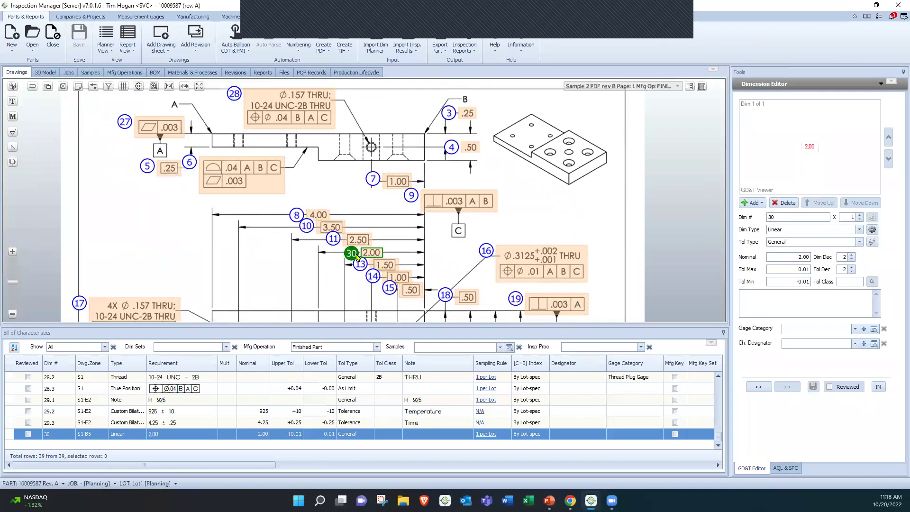
left_click(299, 40)
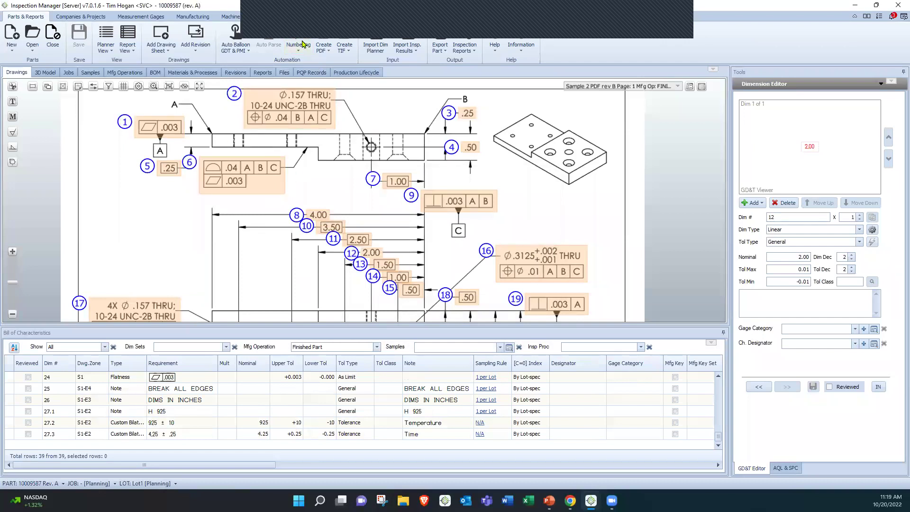
Examine the re-number order options of Renumber by Views and close them without applying a renumbering
left_click(300, 48)
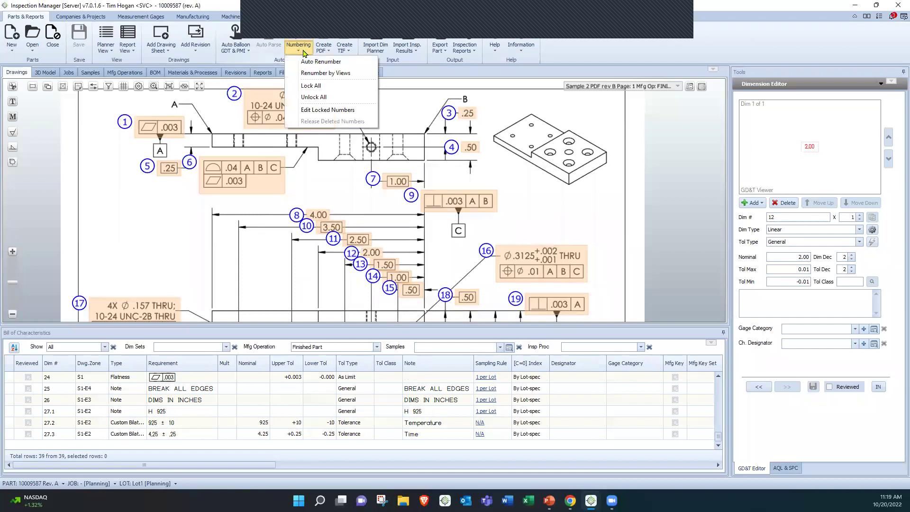
left_click(316, 73)
left_click(426, 243)
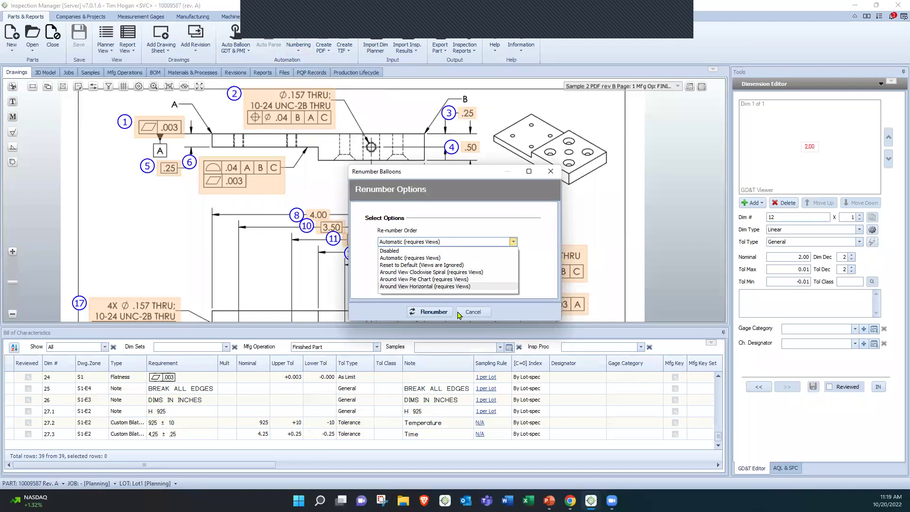
left_click(473, 312)
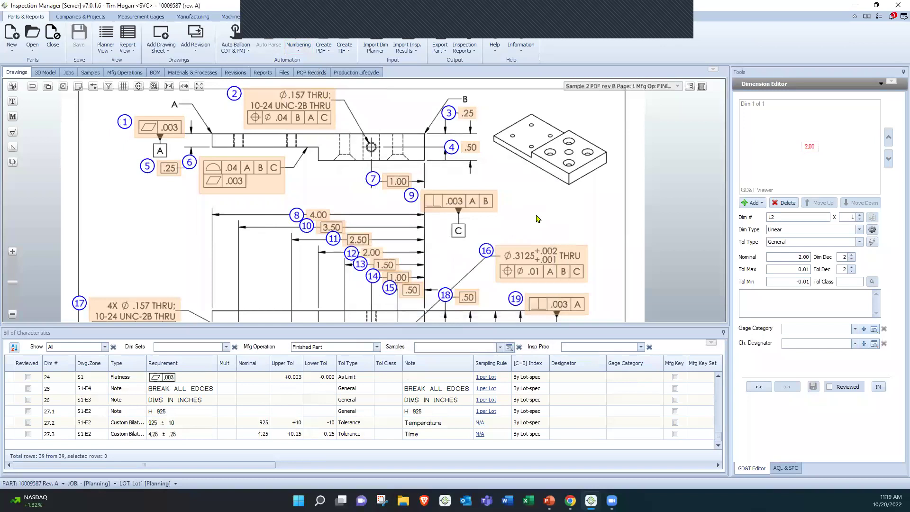
Select the overall vertical 2.00 dimension with balloon 22 and set its gage category to Caliper
left_click_drag(536, 214, 509, 212)
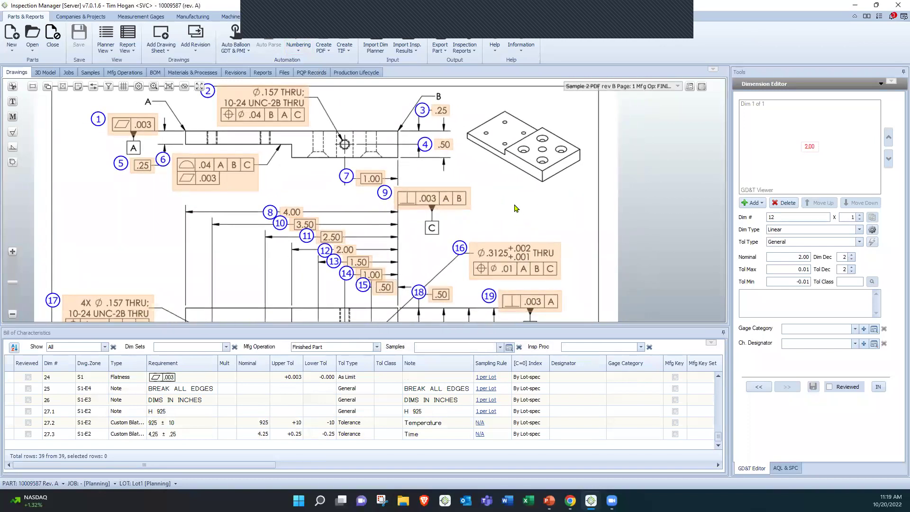
scroll(515, 208, "down", 1)
scroll(540, 205, "down", 1)
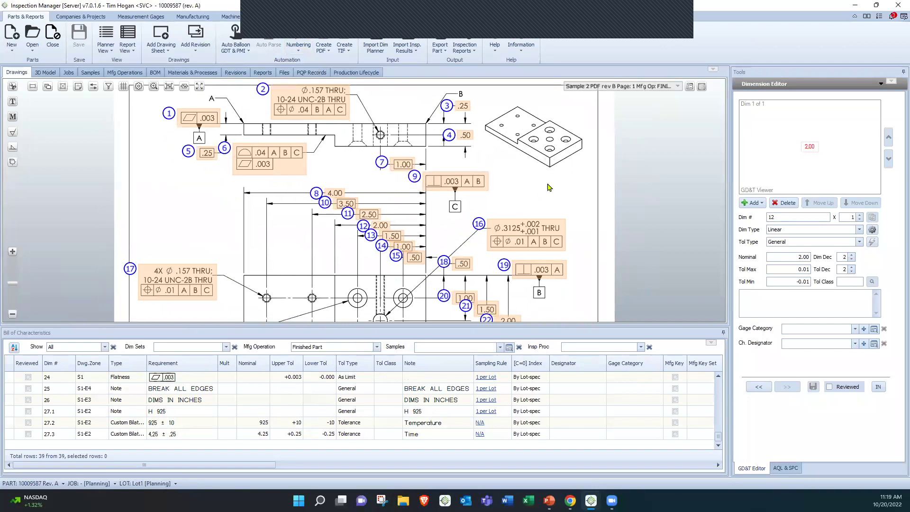
left_click_drag(571, 289, 435, 147)
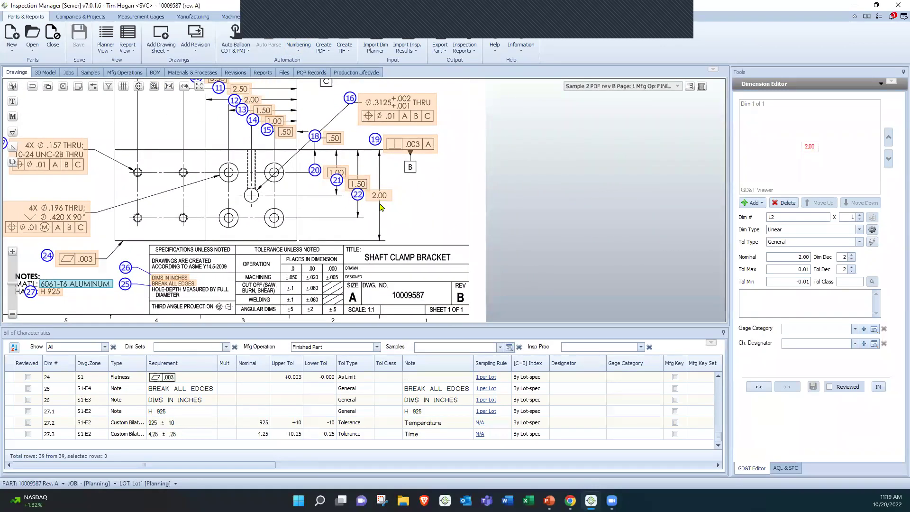
scroll(382, 207, "up", 5)
left_click_drag(464, 203, 447, 227)
left_click(358, 207)
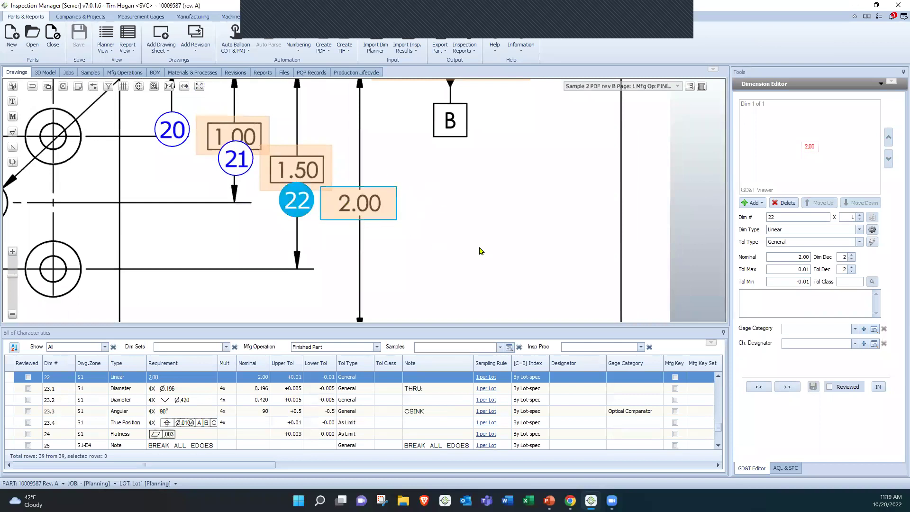
left_click(769, 342)
left_click(842, 333)
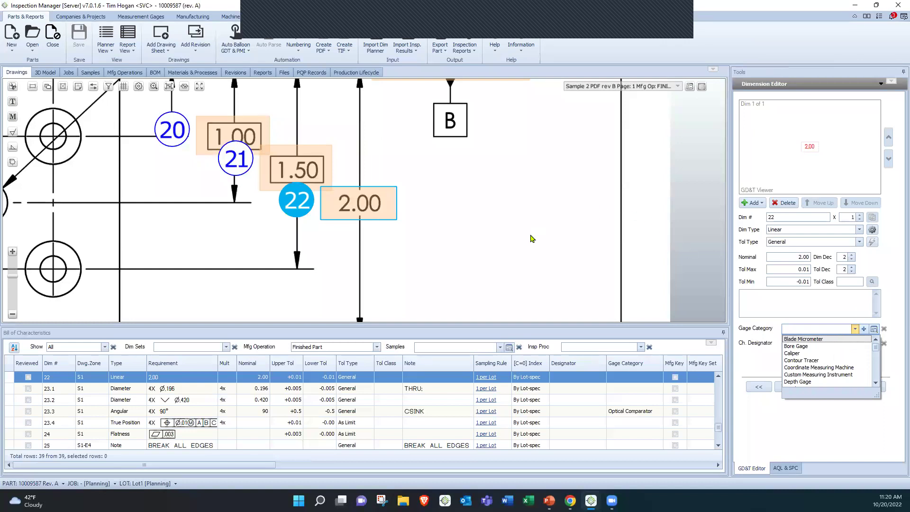
scroll(531, 239, "down", 1)
scroll(534, 251, "down", 1)
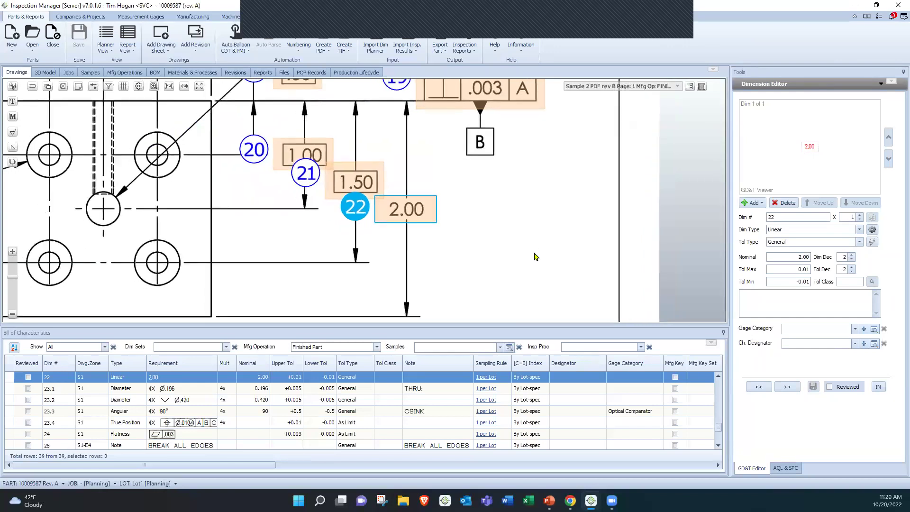
scroll(534, 253, "down", 1)
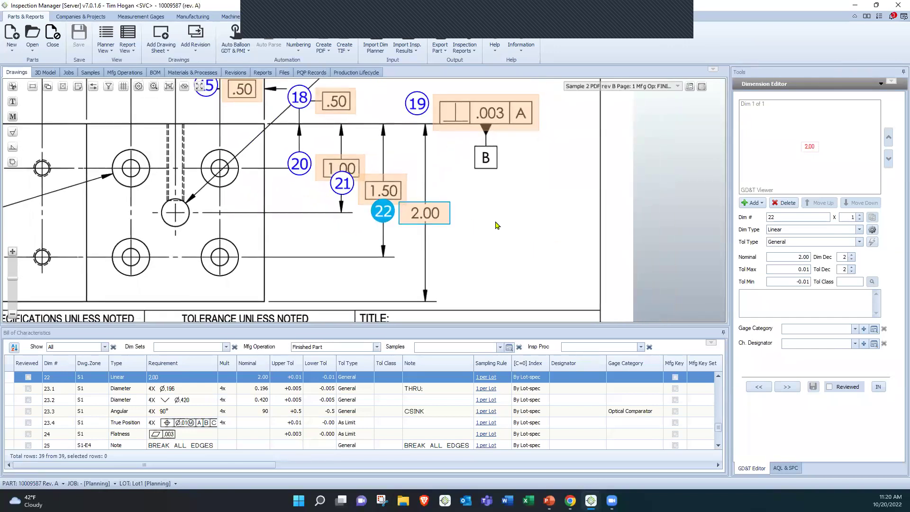
left_click(824, 331)
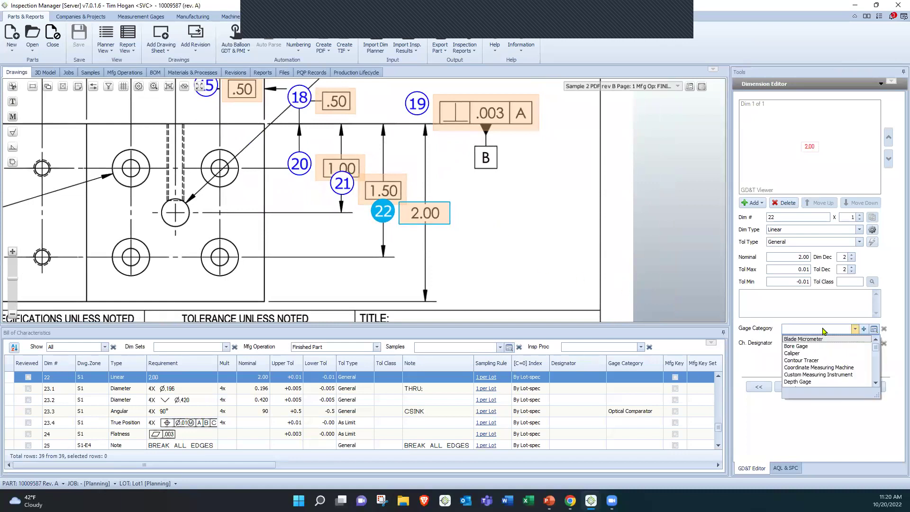
left_click(800, 353)
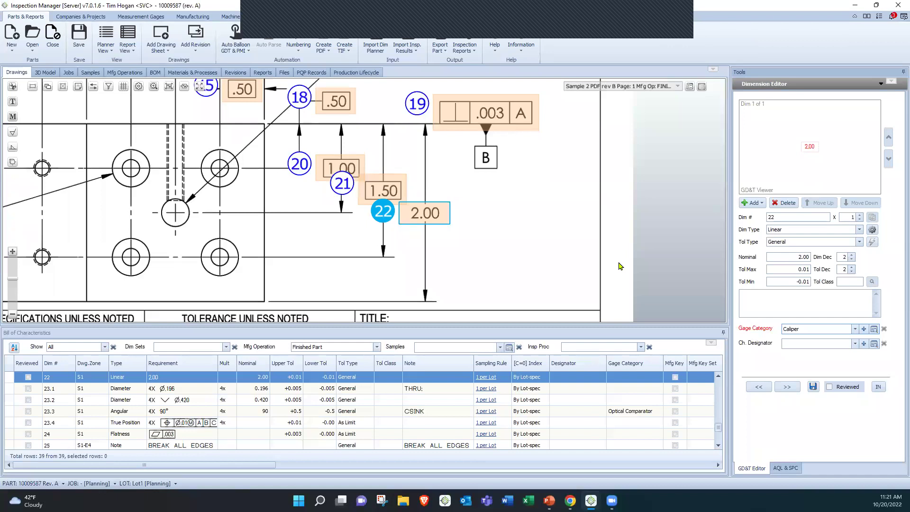
Set the characteristic designator of dimension 22 to Critical To Quality (0.65) and save the dimension
left_click(807, 345)
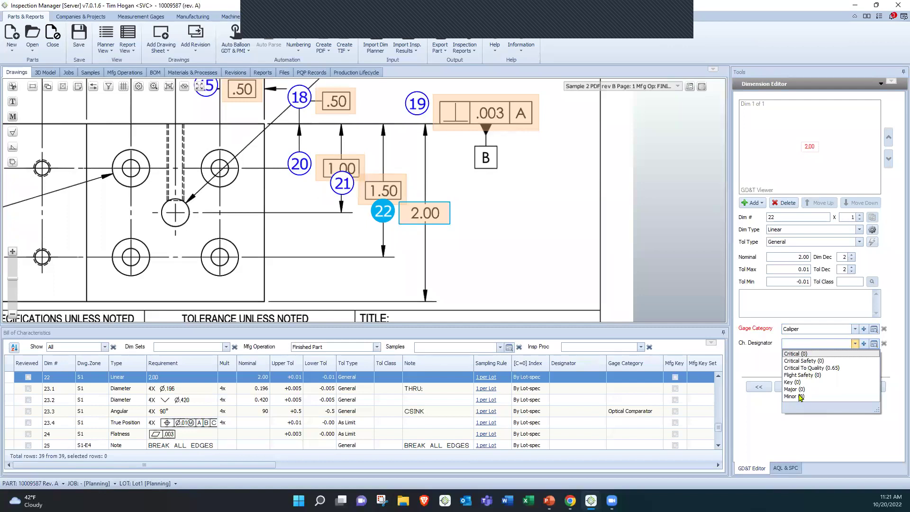
left_click(811, 368)
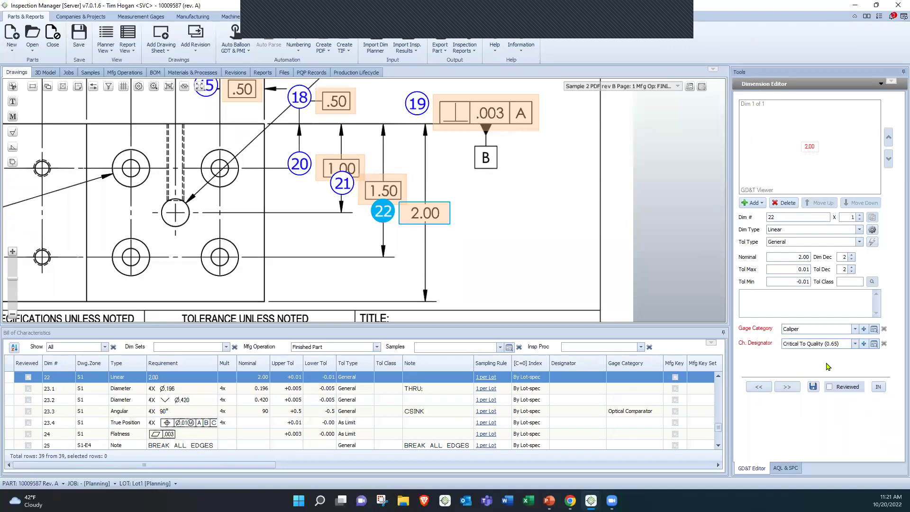
left_click(812, 387)
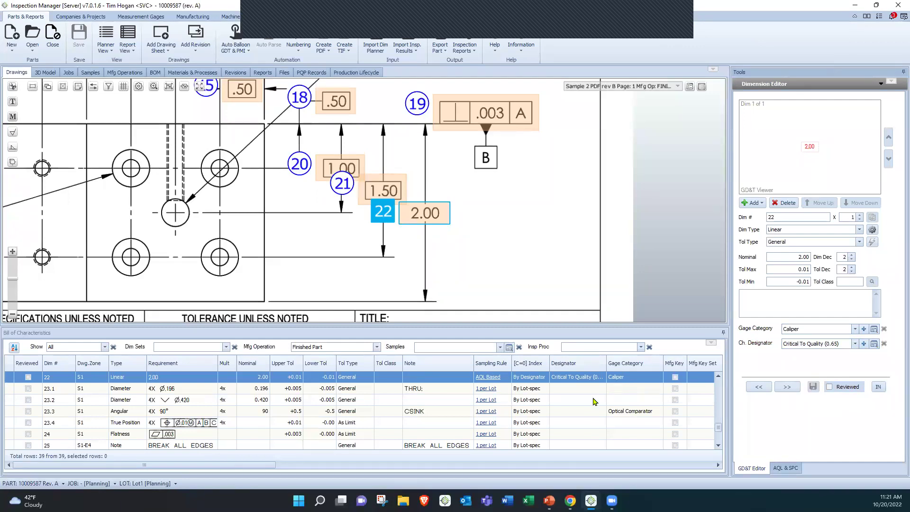
Review the gage categories assigned to the angular and perpendicularity characteristics in the Bill of Characteristics
scroll(592, 402, "up", 1)
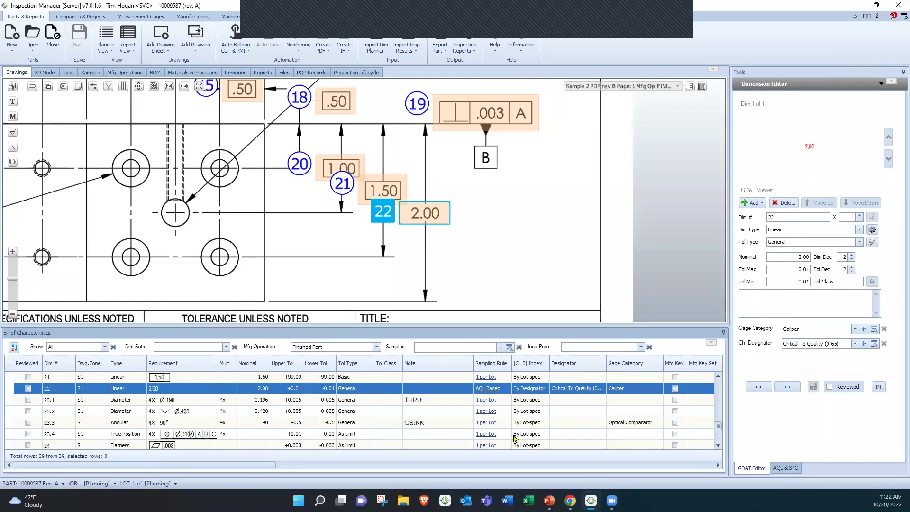
left_click(630, 426)
left_click(127, 426)
scroll(578, 420, "up", 1)
scroll(578, 420, "up", 1)
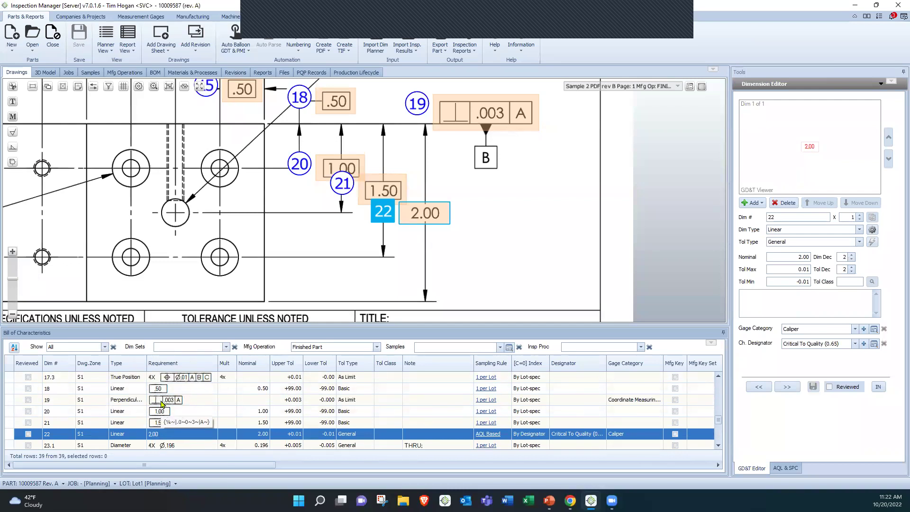
left_click(649, 403)
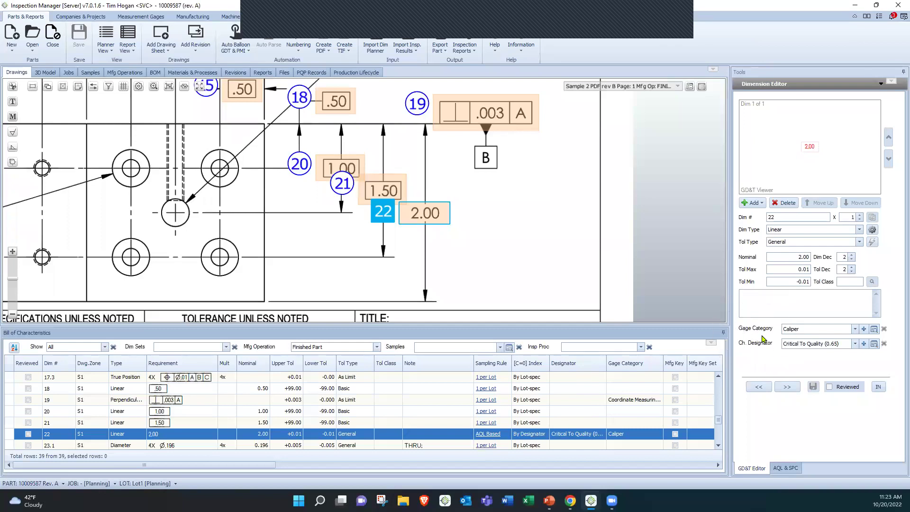
Open the measurement gage list and clear the tracking status of Mitutoyo Caliper 001
left_click(143, 17)
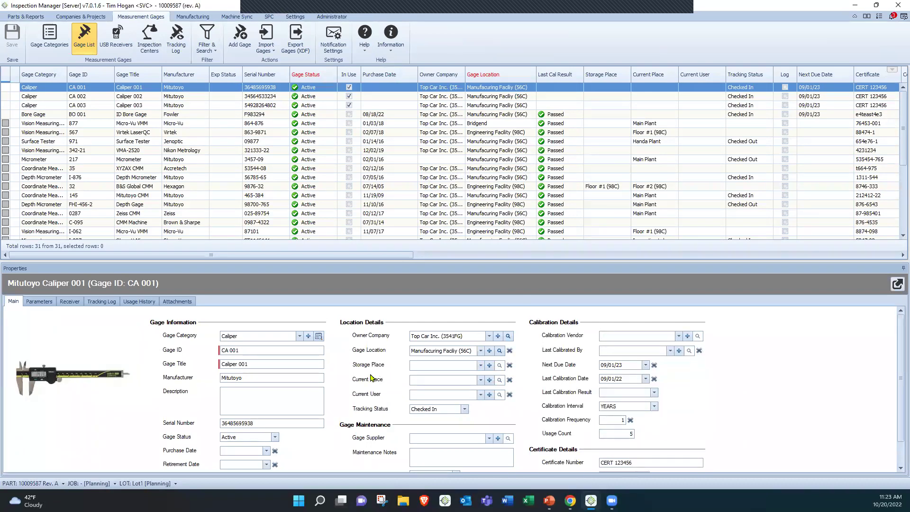
scroll(293, 383, "down", 1)
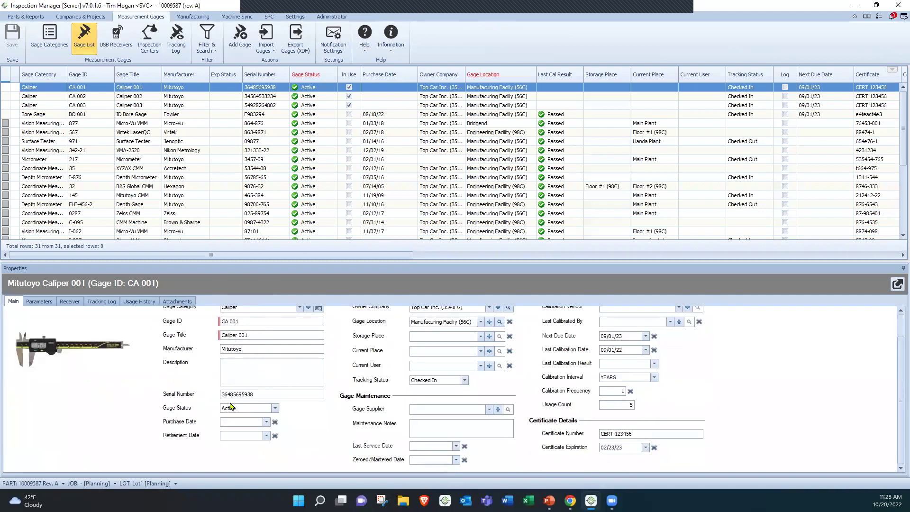
left_click(426, 383)
key("Delete")
scroll(381, 375, "up", 1)
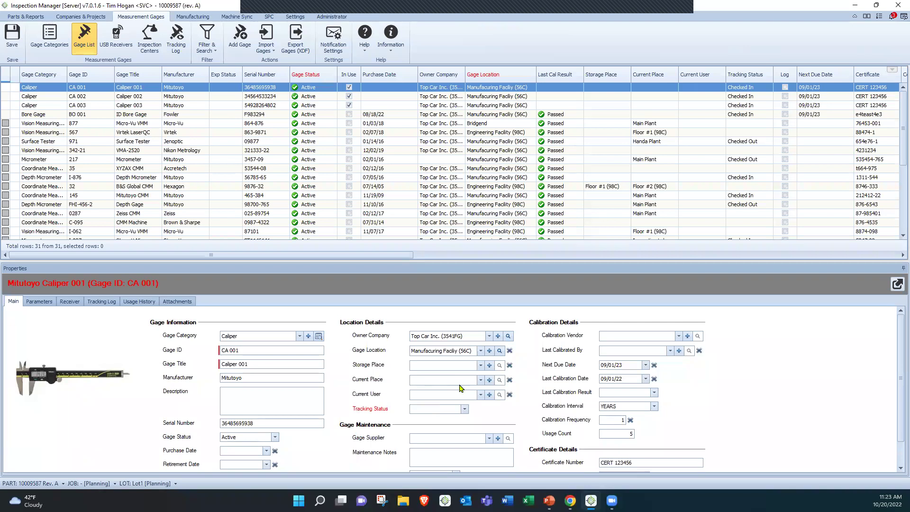
Examine Caliper 001's maintenance, calibration and certificate details, including the available calibration interval options
scroll(508, 391, "down", 1)
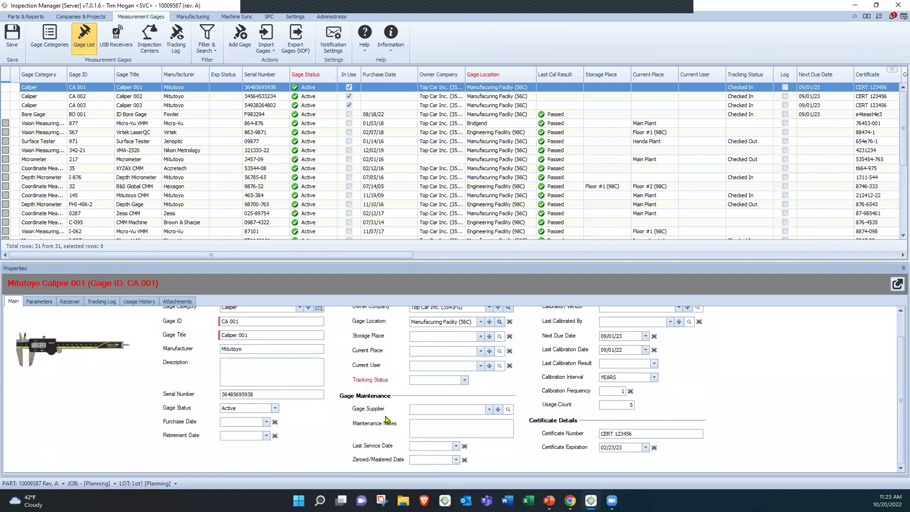
scroll(537, 421, "up", 1)
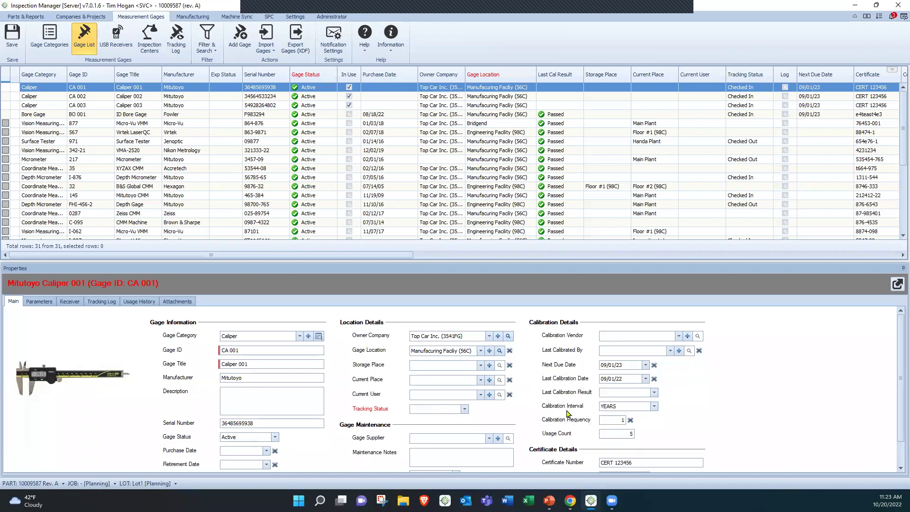
scroll(694, 428, "down", 2)
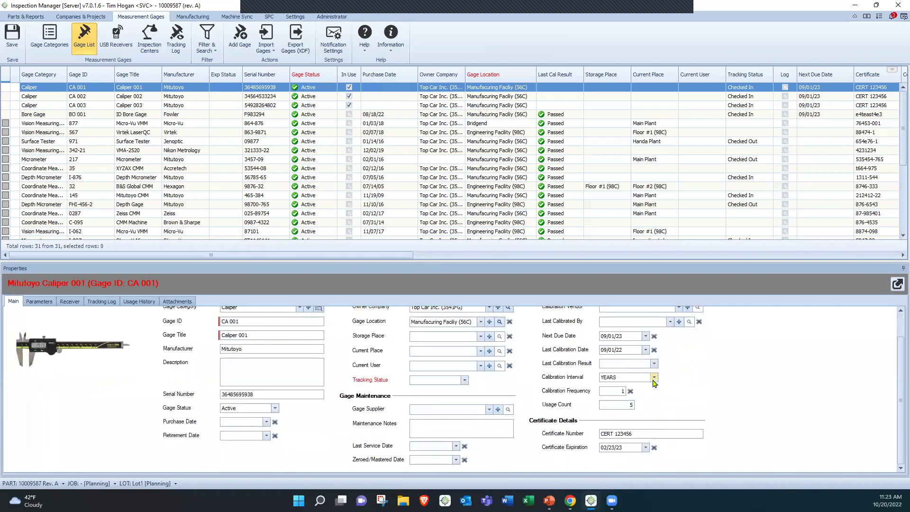
left_click(654, 377)
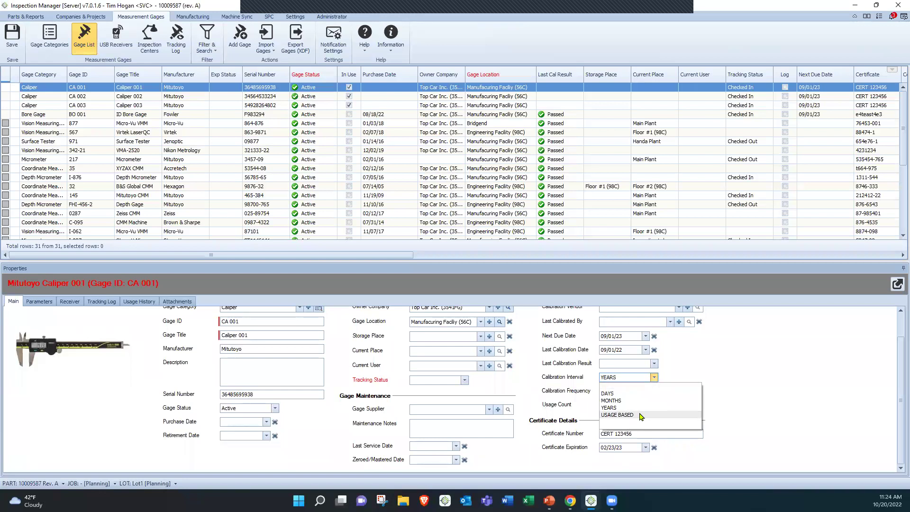
left_click(757, 381)
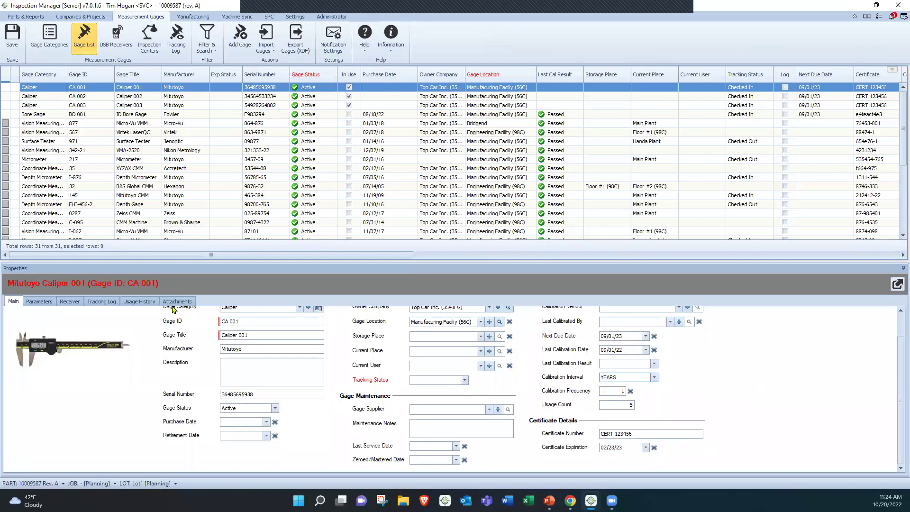
Open Caliper 001's usage history, discarding its unsaved changes and turning off the save confirmation for future edits
left_click(135, 298)
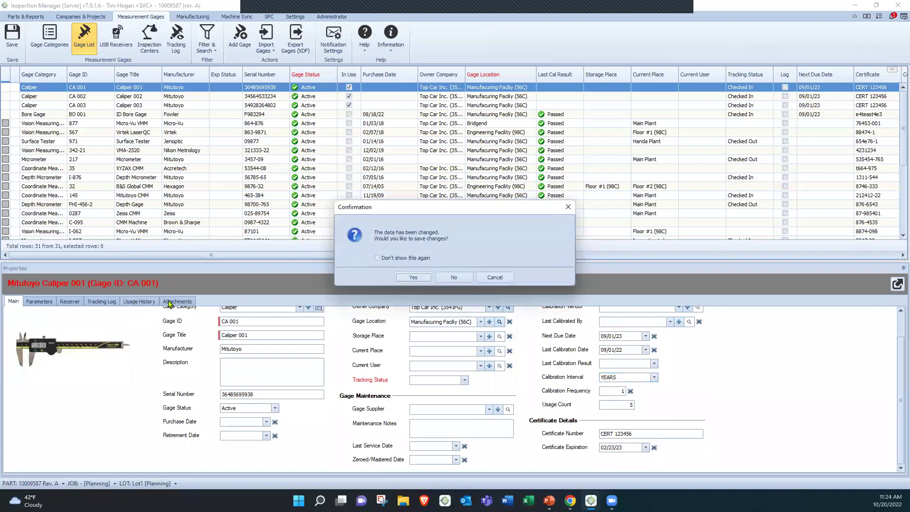
left_click(421, 259)
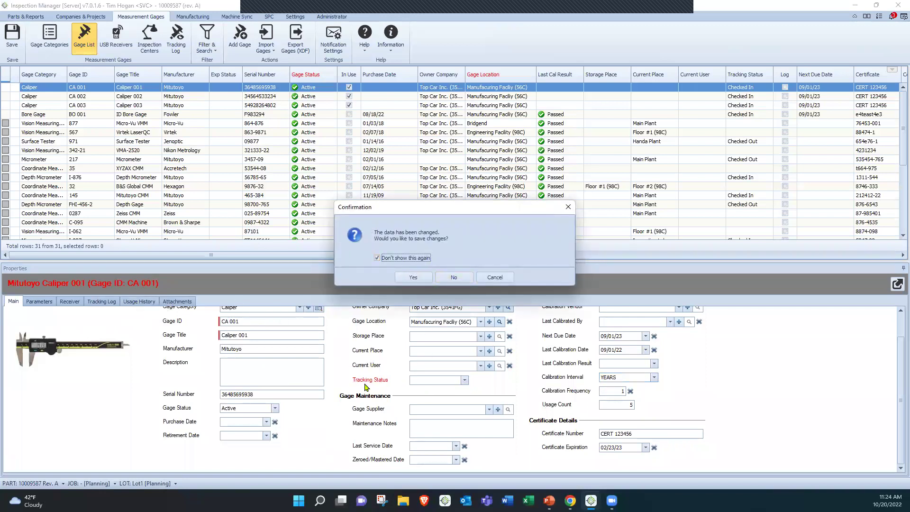
left_click(454, 278)
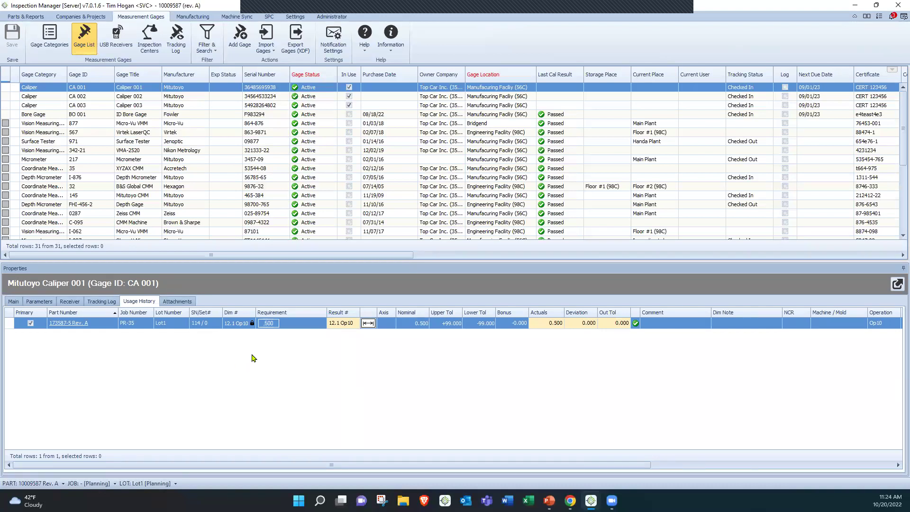
Examine the usage history records of Calipers 001, 003 and 002, including part, result, operation, inspector and inspection date
left_click(178, 330)
left_click(611, 327)
left_click_drag(399, 469, 647, 479)
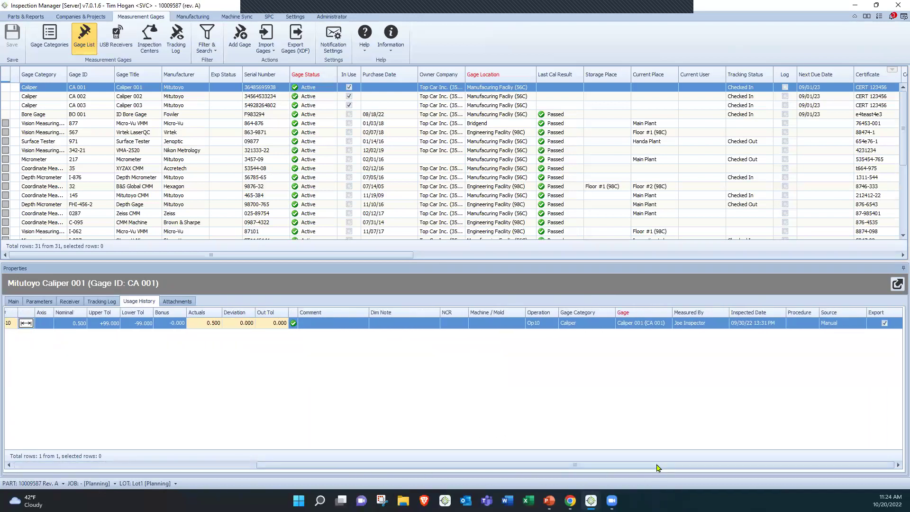
left_click(677, 339)
left_click(761, 337)
left_click(624, 331)
left_click(532, 331)
left_click(486, 330)
left_click(94, 106)
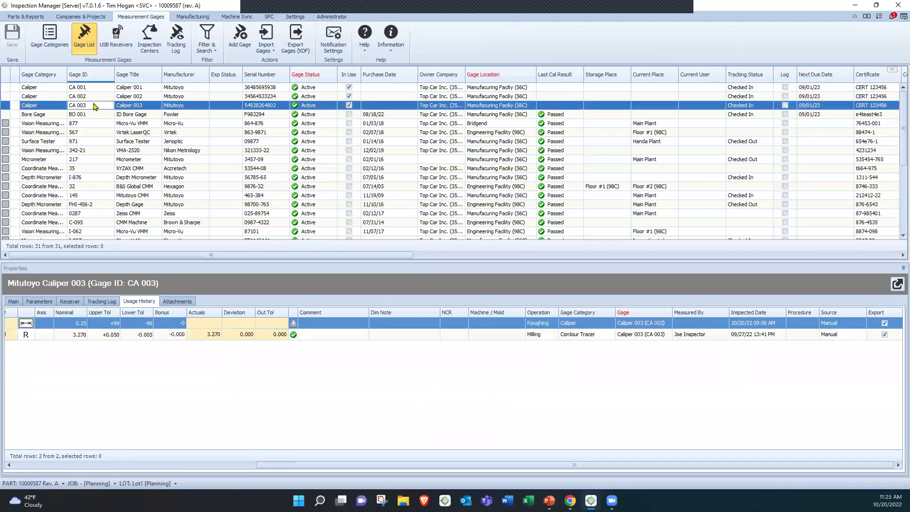
left_click(95, 96)
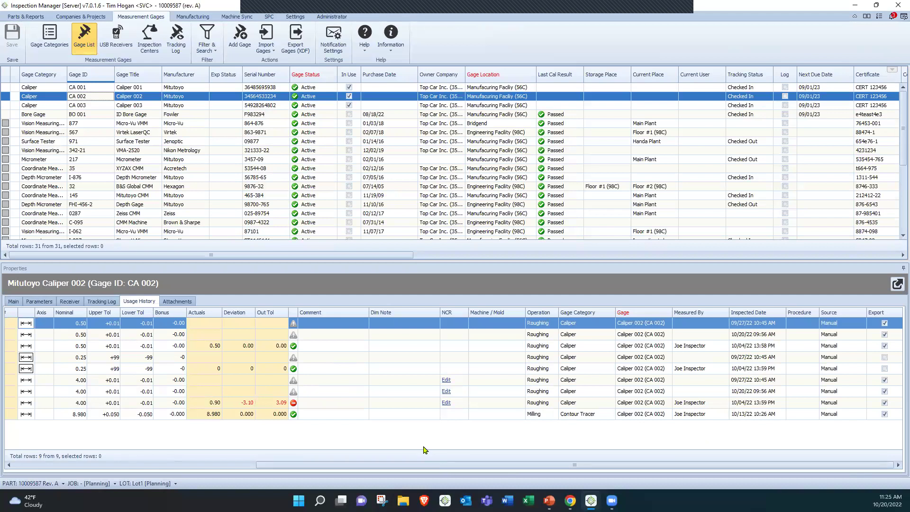
Review Caliper 002's main details and the gage expiration notification settings without changing them
left_click(12, 301)
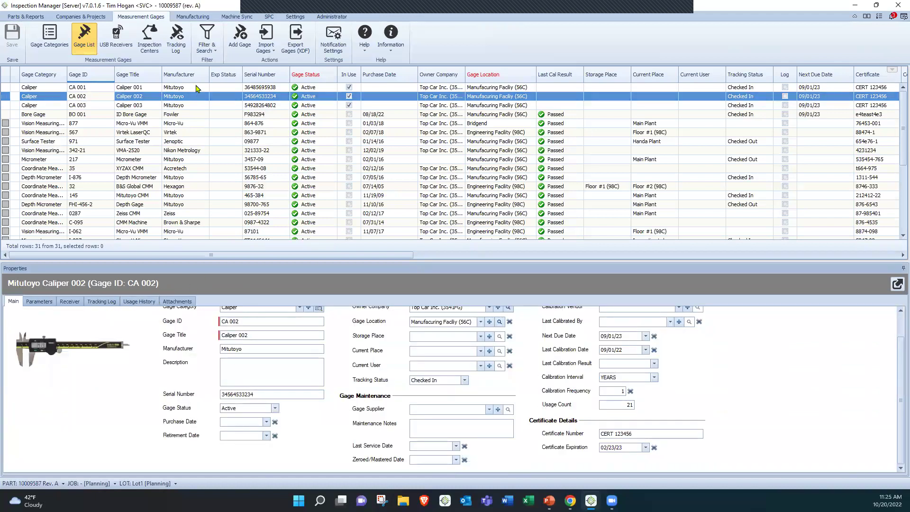
left_click(332, 40)
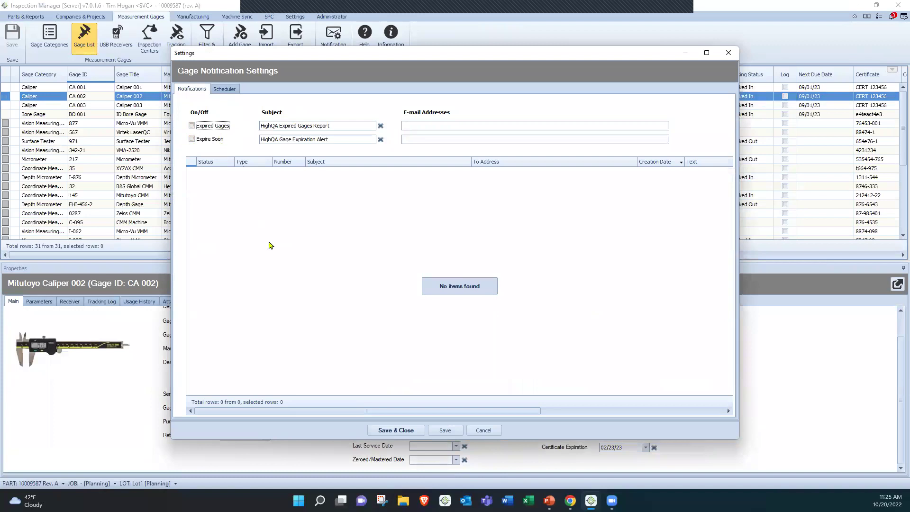
left_click(482, 430)
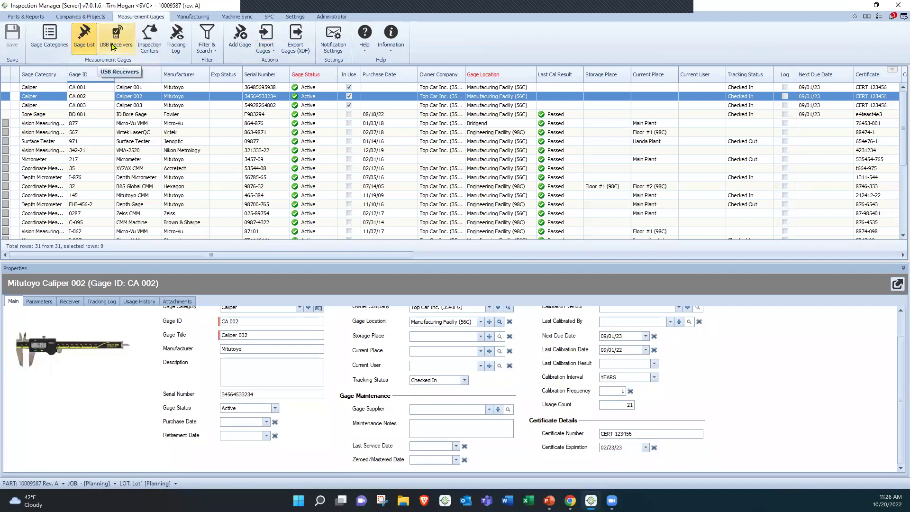
Check the USB receiver options available for Caliper 002 without assigning one
left_click(67, 304)
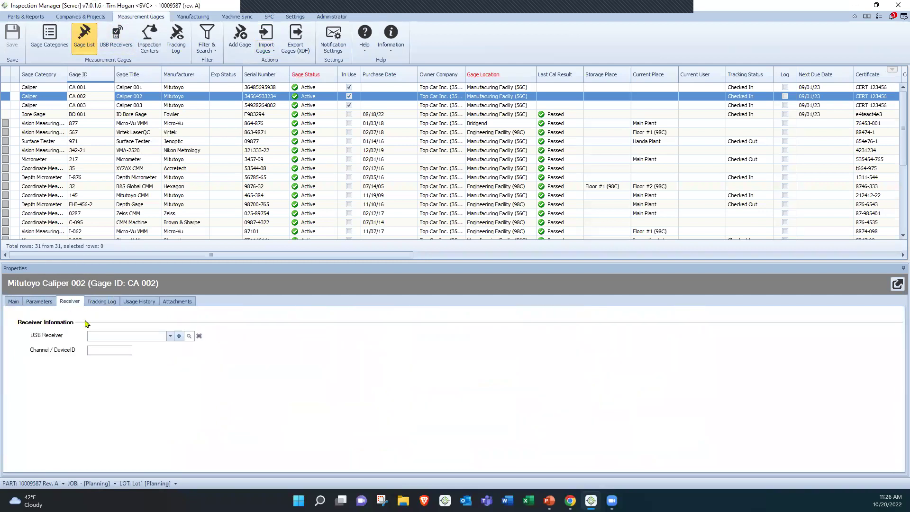
left_click(170, 336)
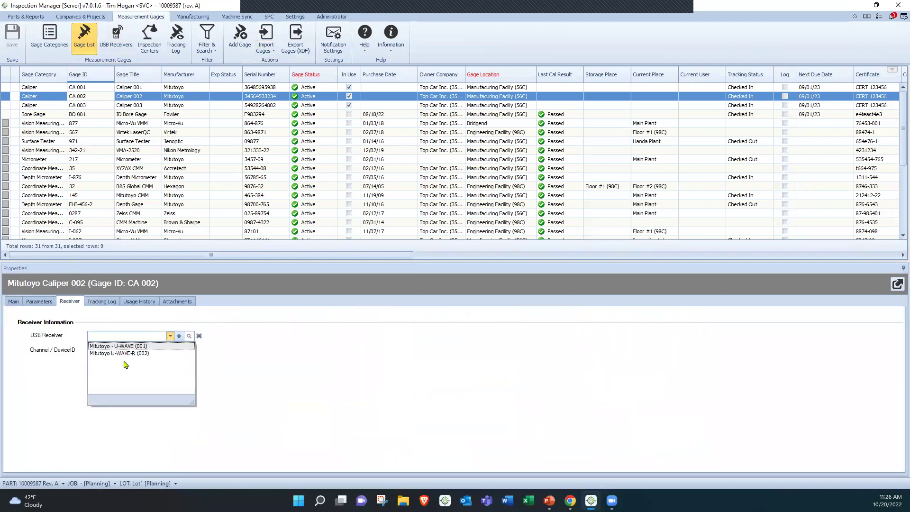
left_click(222, 368)
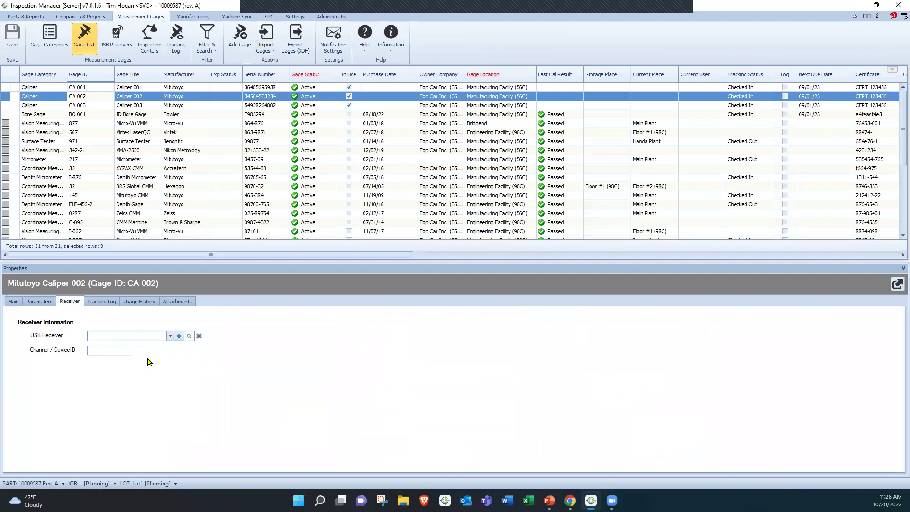
Return to the part's drawing and open its manufacturing operations with the full set of ballooned views in sight
left_click(26, 15)
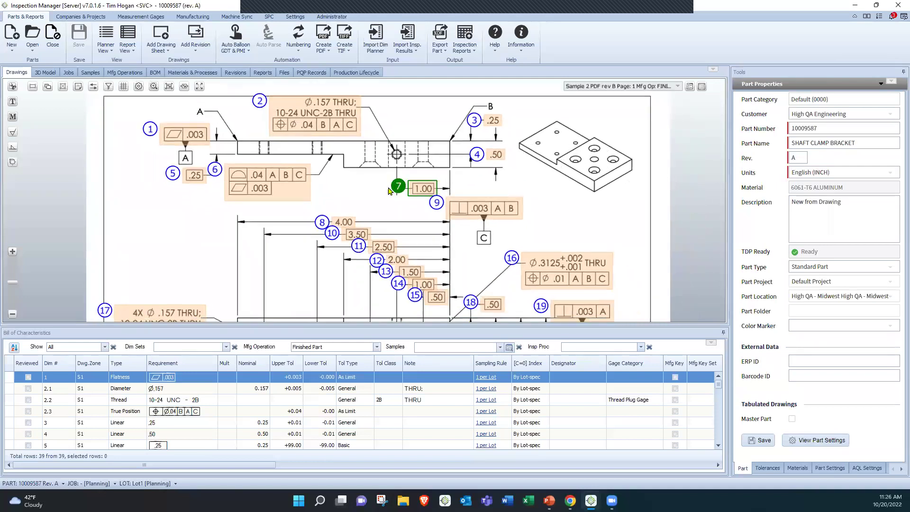
left_click(125, 73)
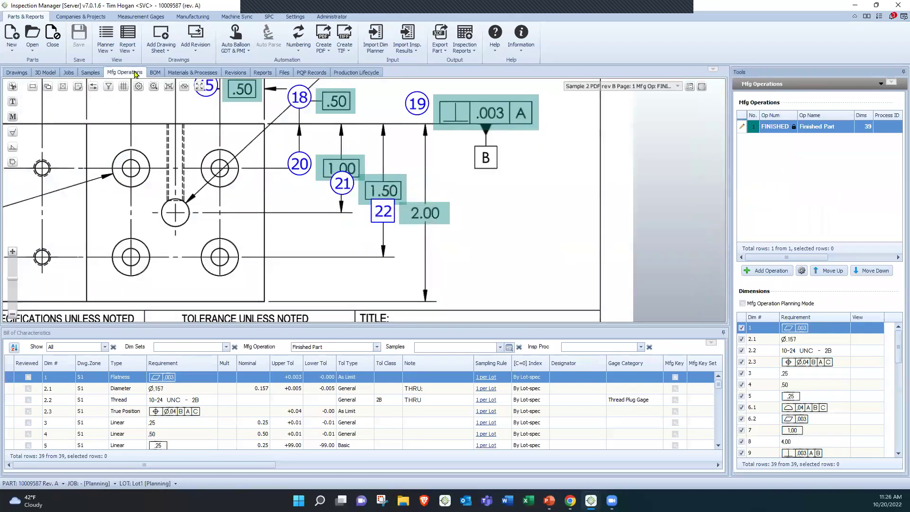
scroll(161, 192, "down", 4)
left_click_drag(119, 171, 299, 241)
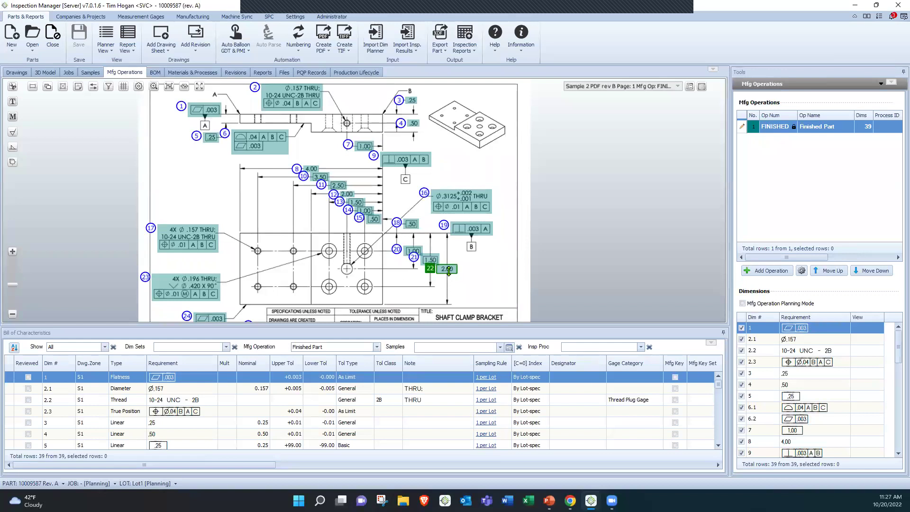
Add a manufacturing operation containing dimensions 4, 5, 8, 12 and 22
left_click(448, 272)
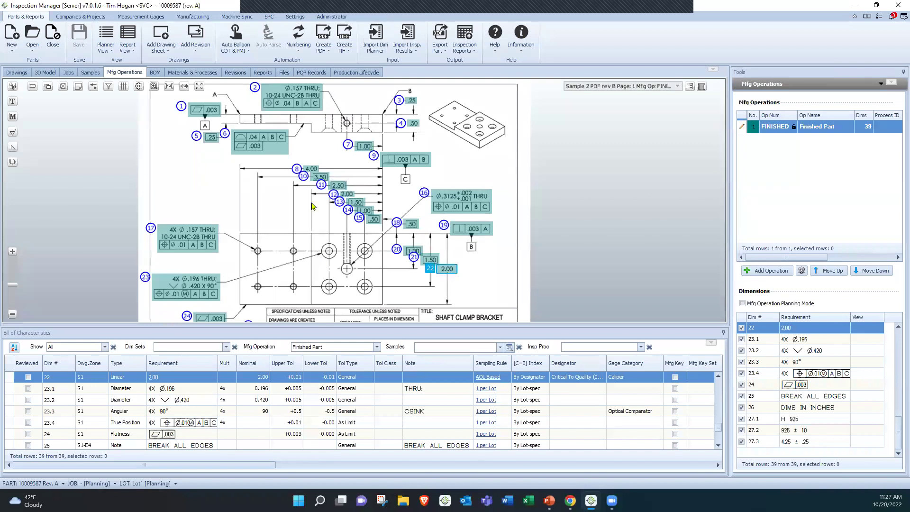
left_click(347, 195)
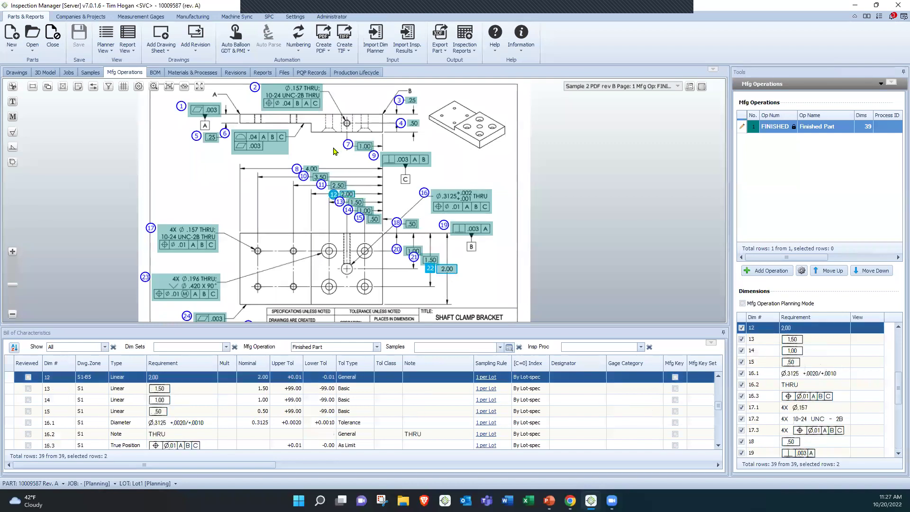
left_click(309, 167, "ctrl")
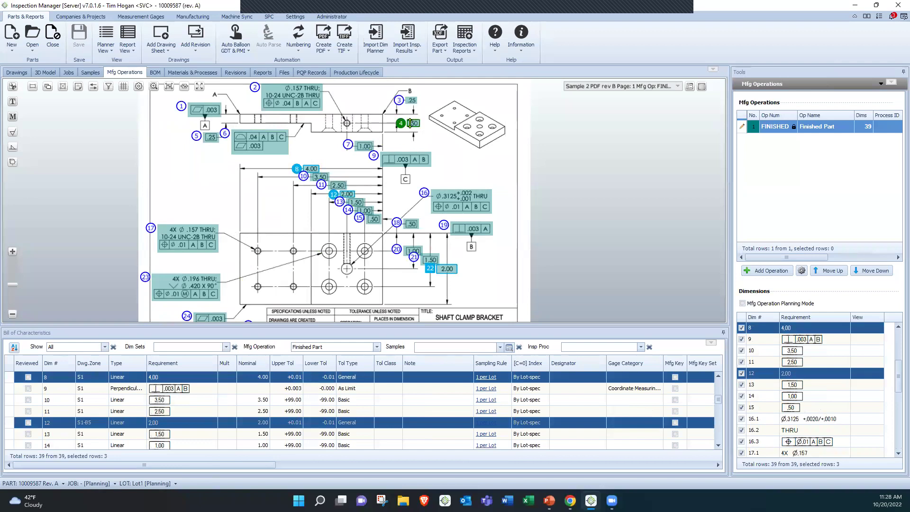
left_click(401, 123, "ctrl")
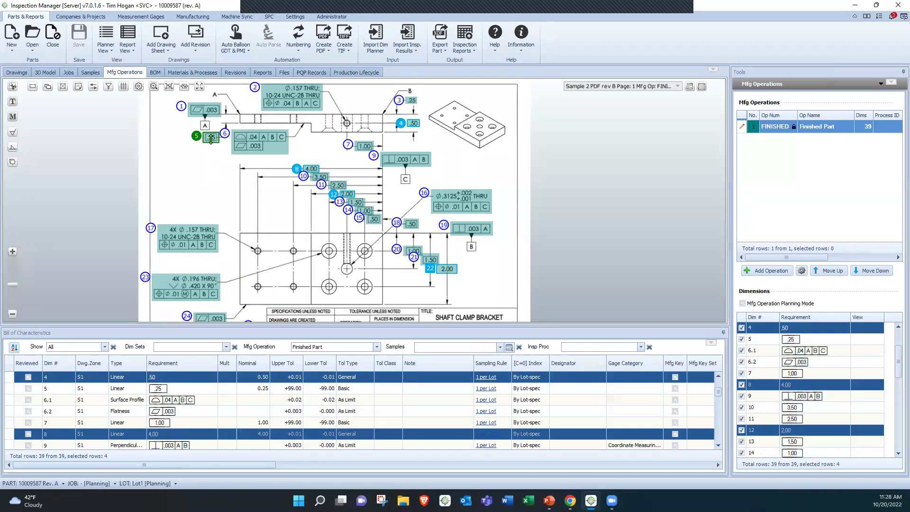
left_click(196, 136, "ctrl")
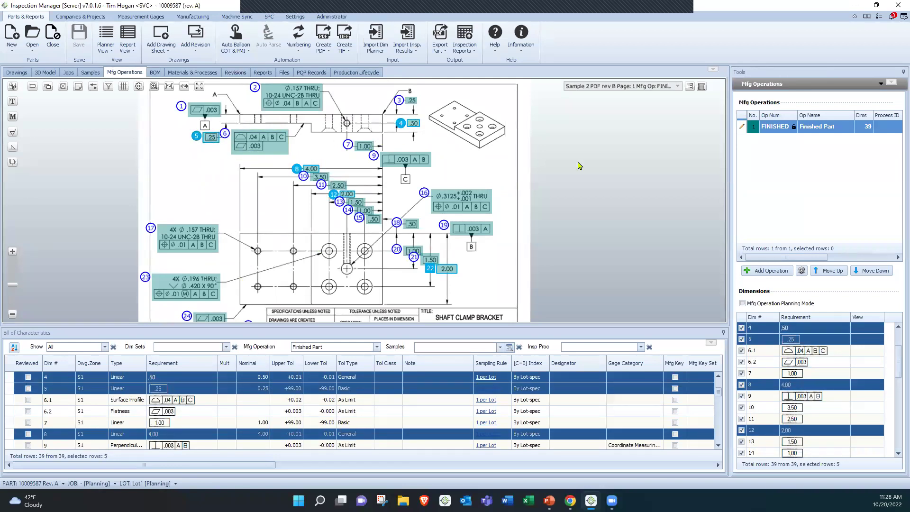
left_click(772, 270)
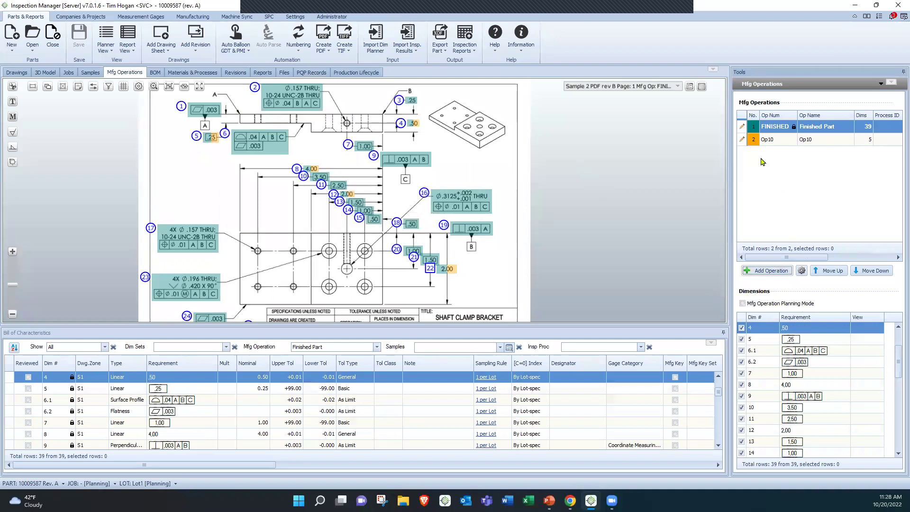
Add another manufacturing operation containing dimension 8 and dimensions 10 through 15
left_click_drag(287, 168, 391, 223)
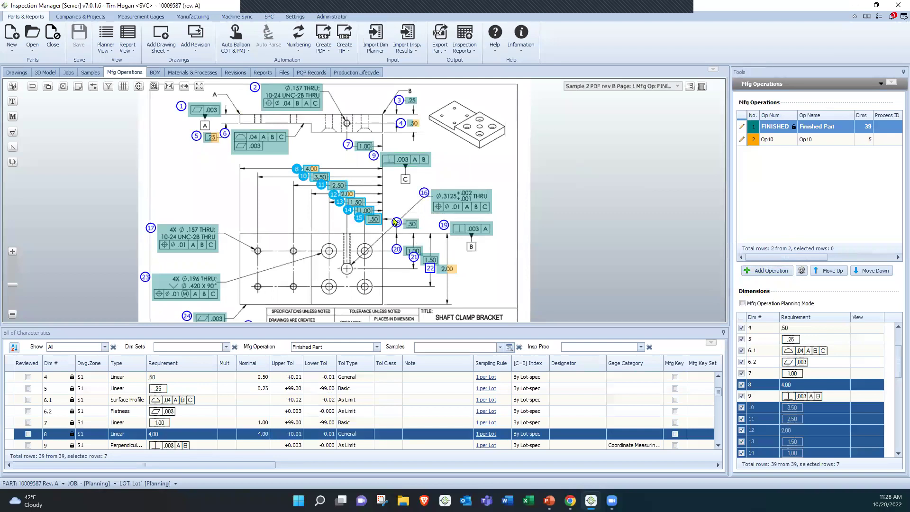
left_click(767, 271)
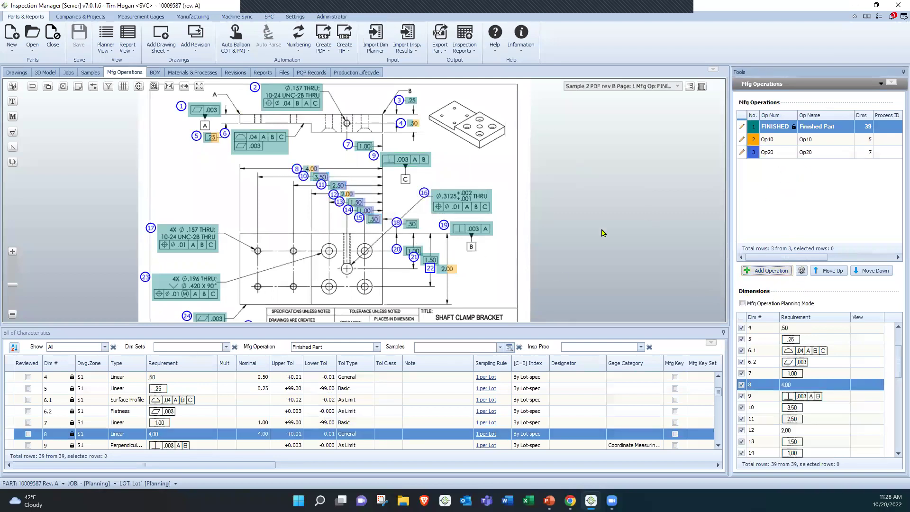
Add a manufacturing operation for the H 925 characteristic, balloon 27, in the drawing notes
left_click_drag(329, 266, 339, 159)
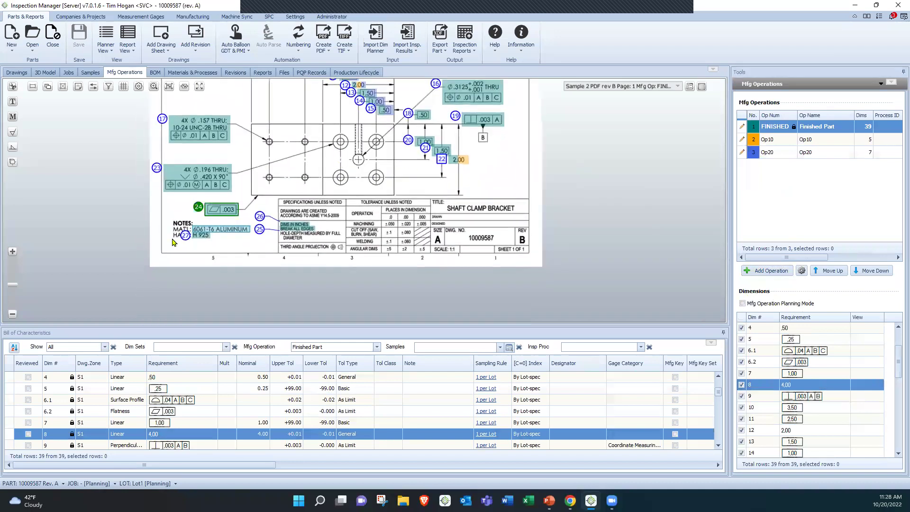
scroll(173, 243, "up", 5)
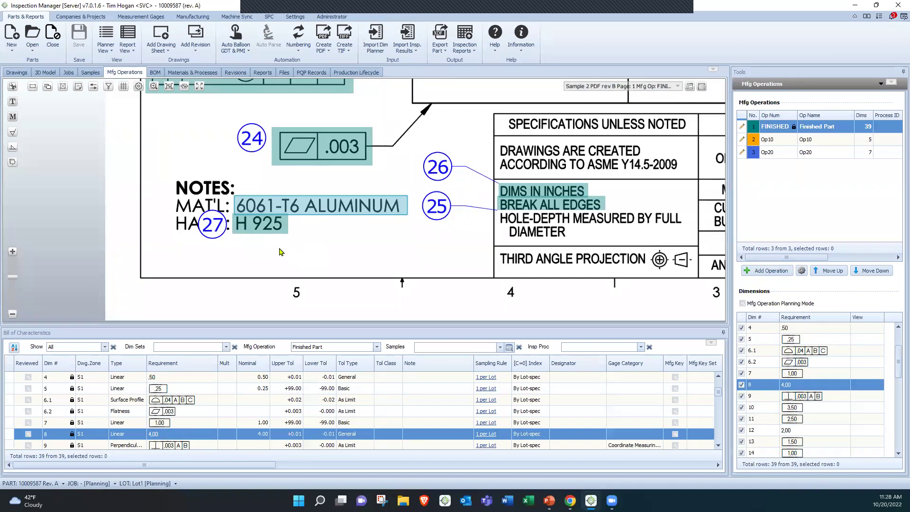
left_click(274, 228)
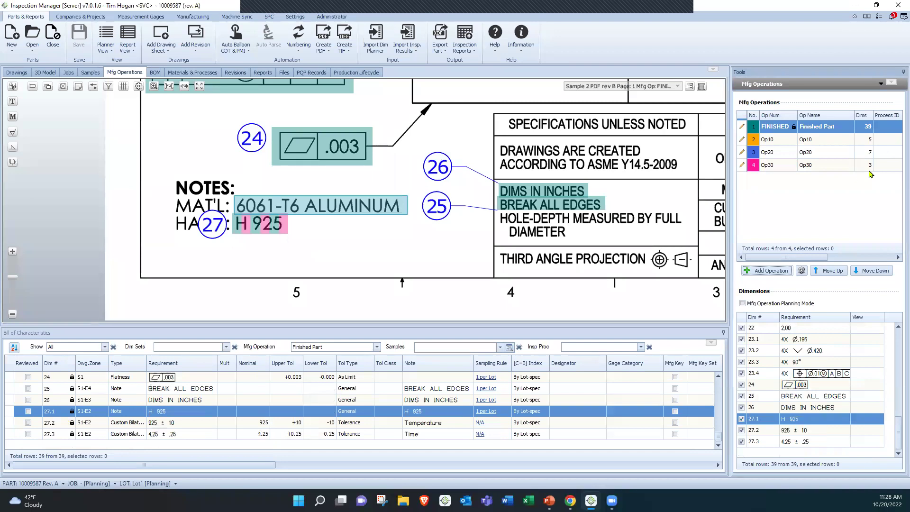
Set the operation name of Op30 to Incoming
left_click(742, 165)
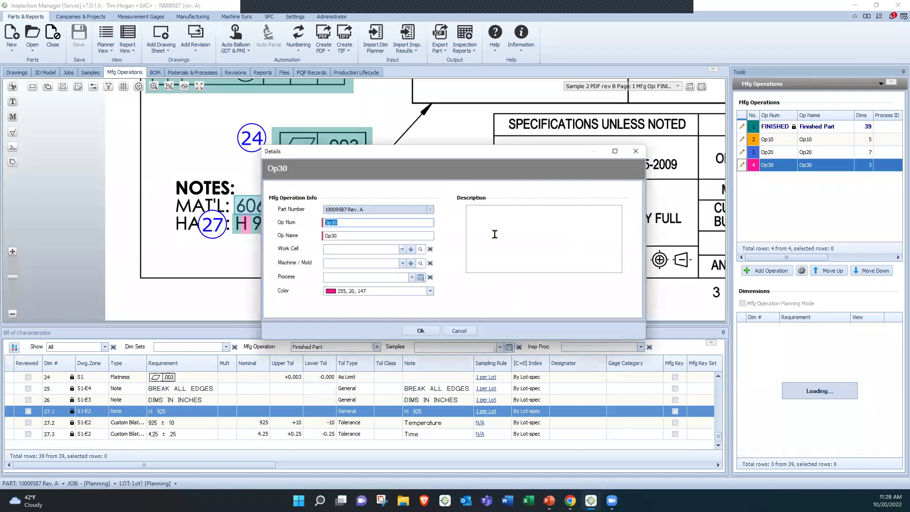
left_click(378, 232)
type("Incoming")
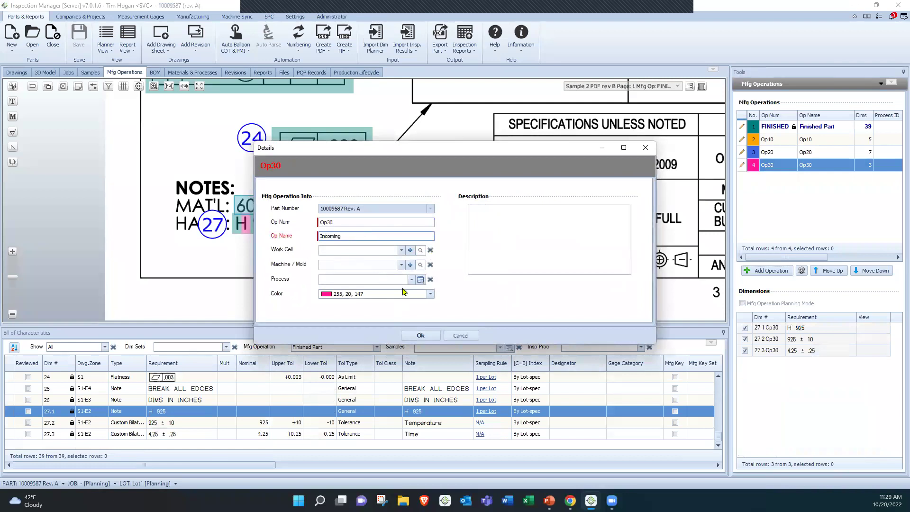
left_click(422, 335)
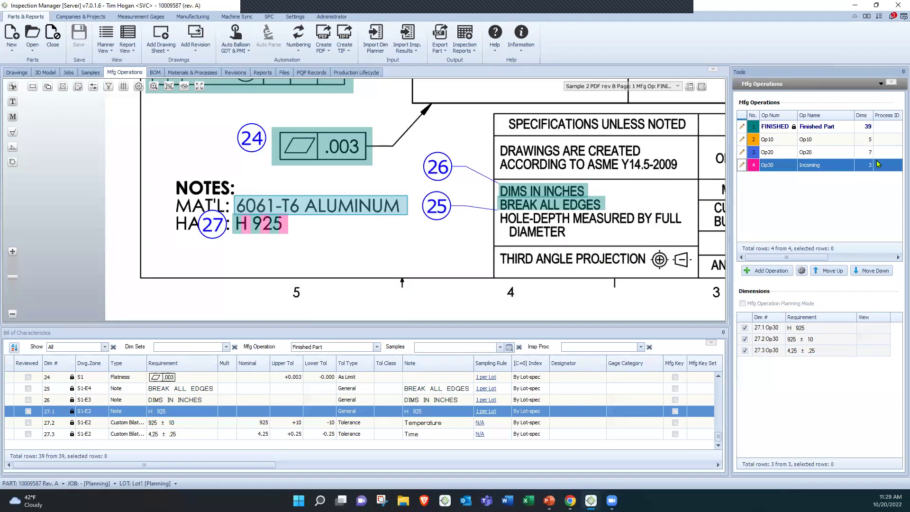
Enter Roughing as the operation name of Op10
left_click(743, 139)
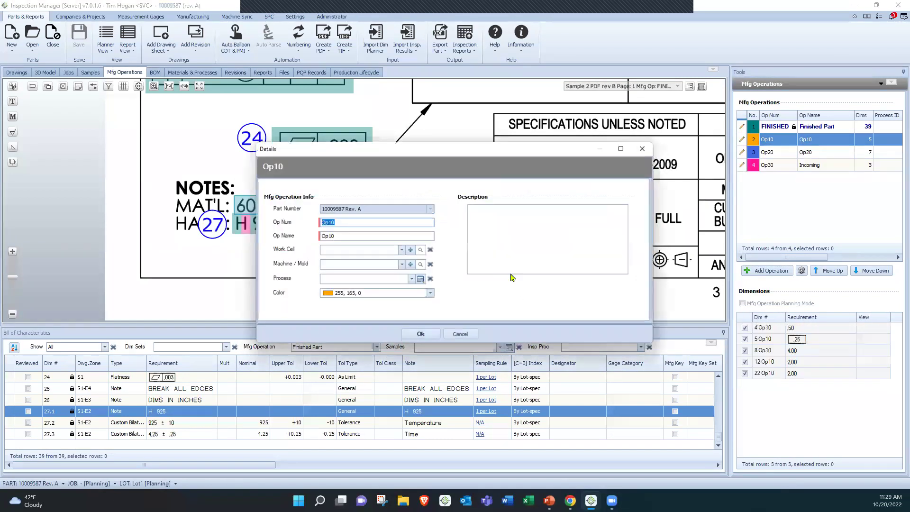
key("Tab")
type("Roughi")
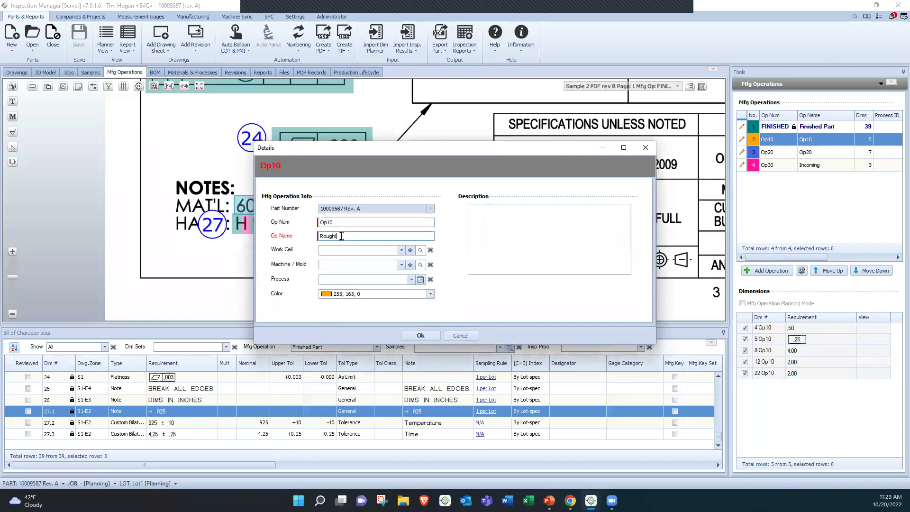
type("ng")
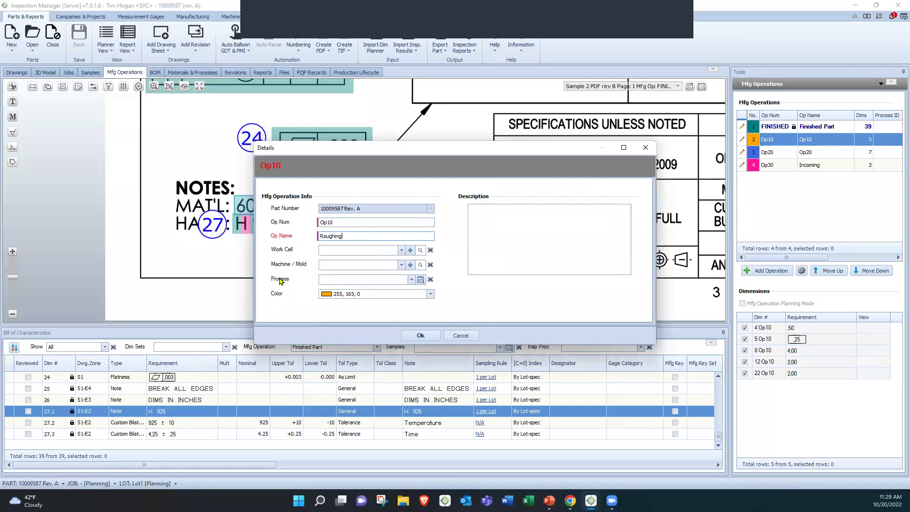
Browse the available processes for the Roughing operation Op10 and save the operation details
left_click(351, 280)
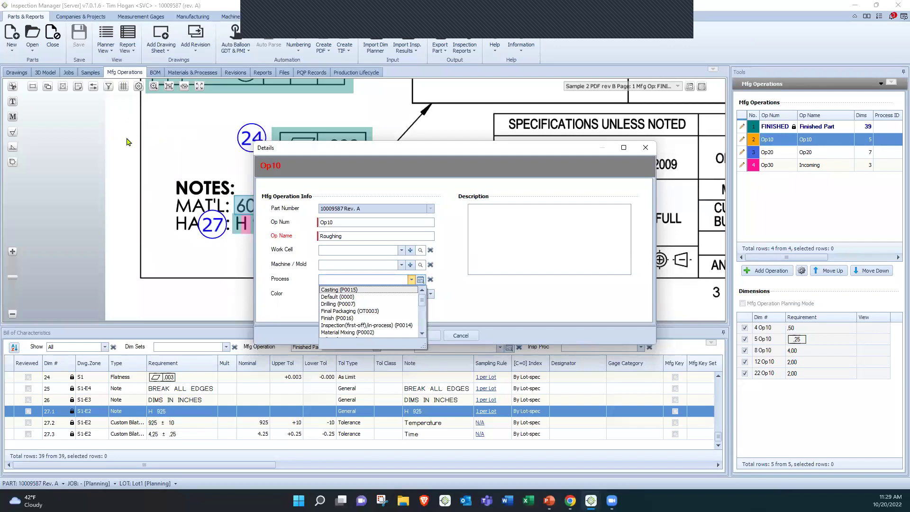
scroll(367, 307, "down", 1)
scroll(367, 307, "down", 3)
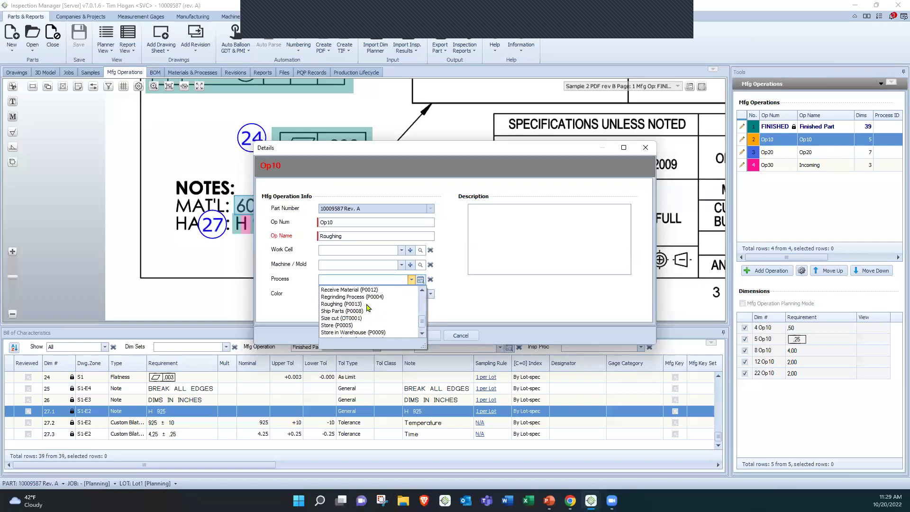
scroll(368, 327, "up", 2)
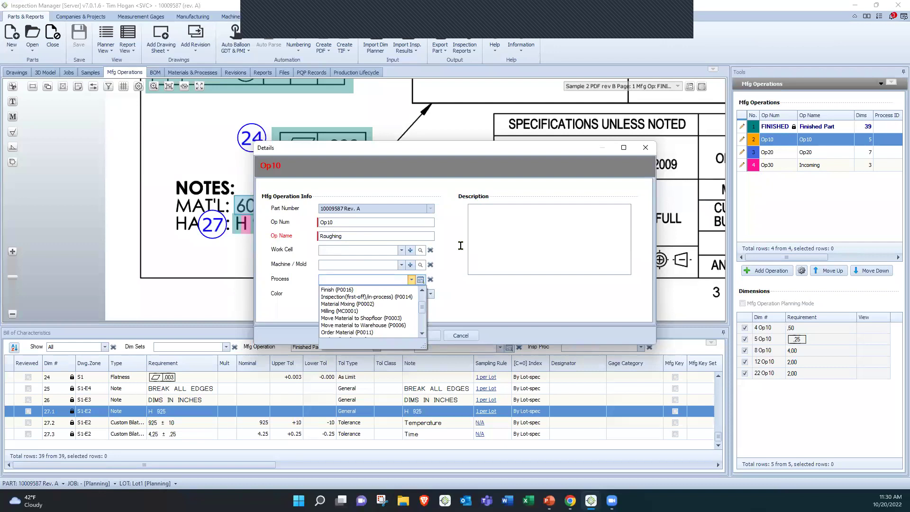
left_click(473, 294)
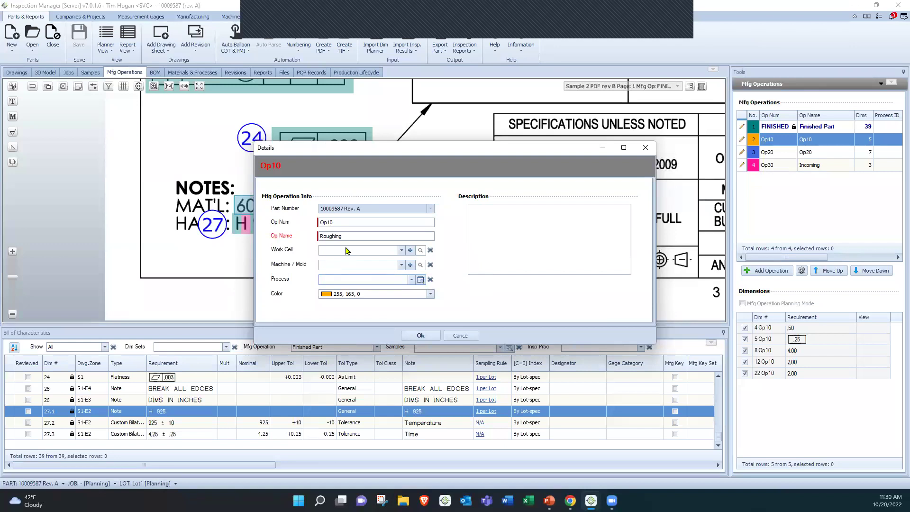
left_click(420, 335)
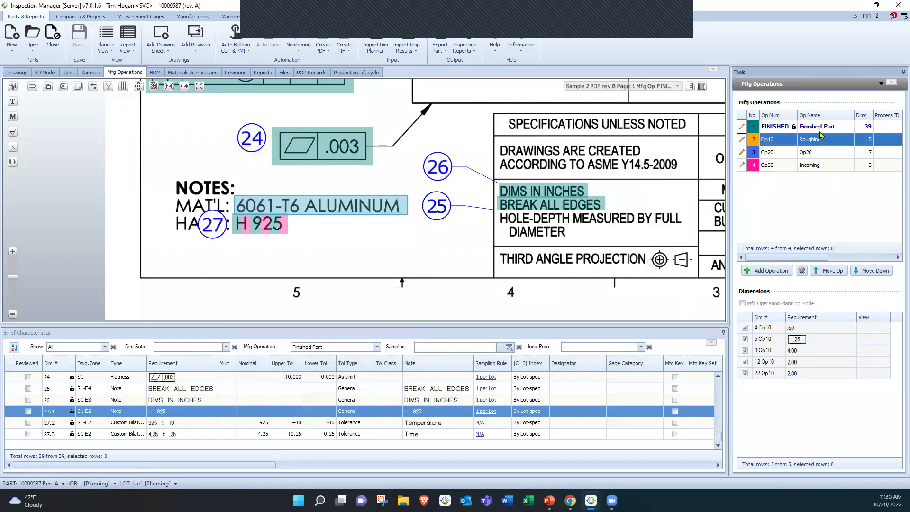
Filter the Bill of Characteristics to the Roughing manufacturing operation and bring its ballooned drawing into view
scroll(554, 167, "down", 3)
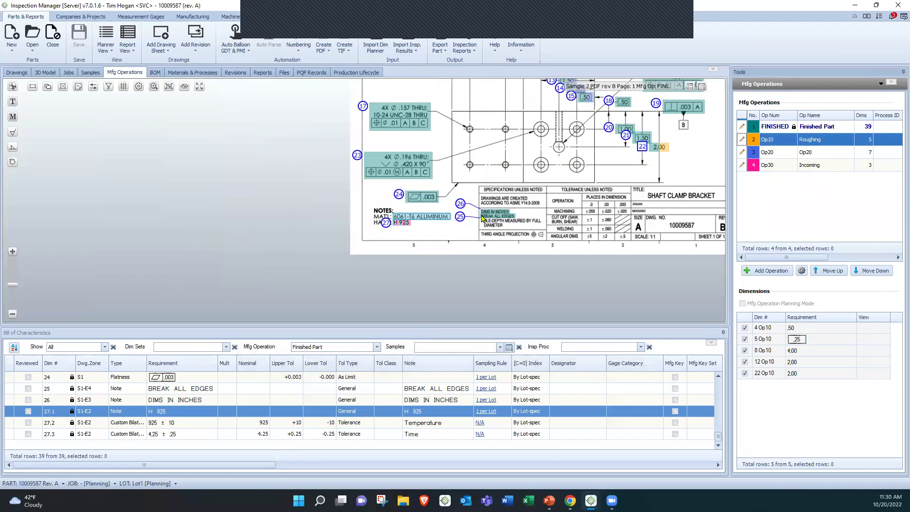
mouse_move(554, 167)
left_mouse_down()
mouse_move(427, 274)
mouse_move(382, 295)
left_mouse_up()
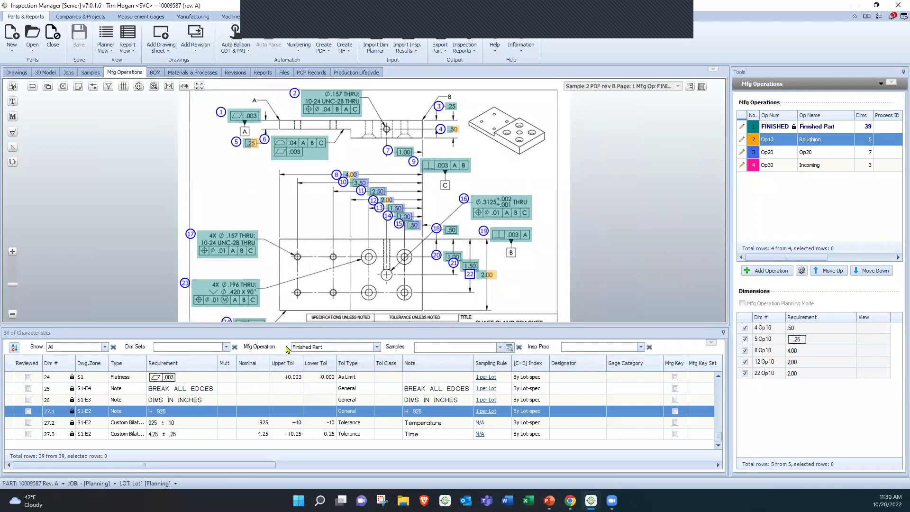
left_click(330, 347)
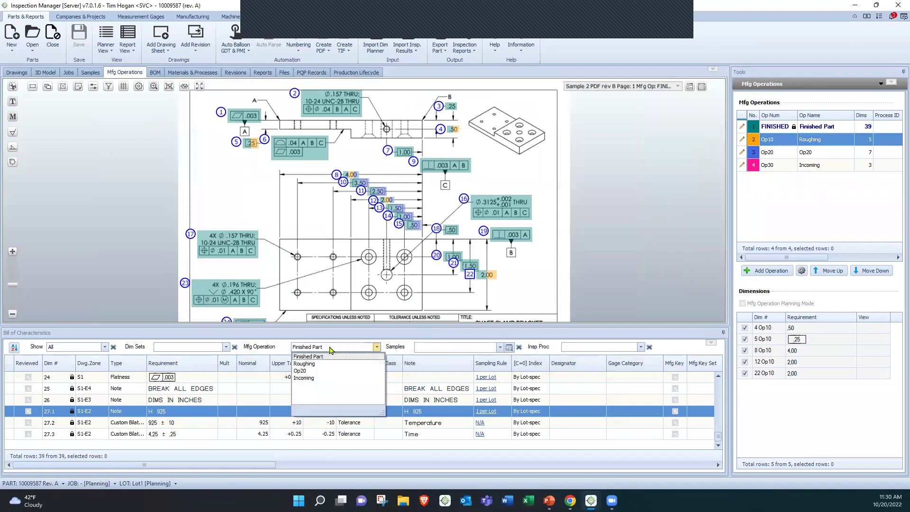
left_click(312, 367)
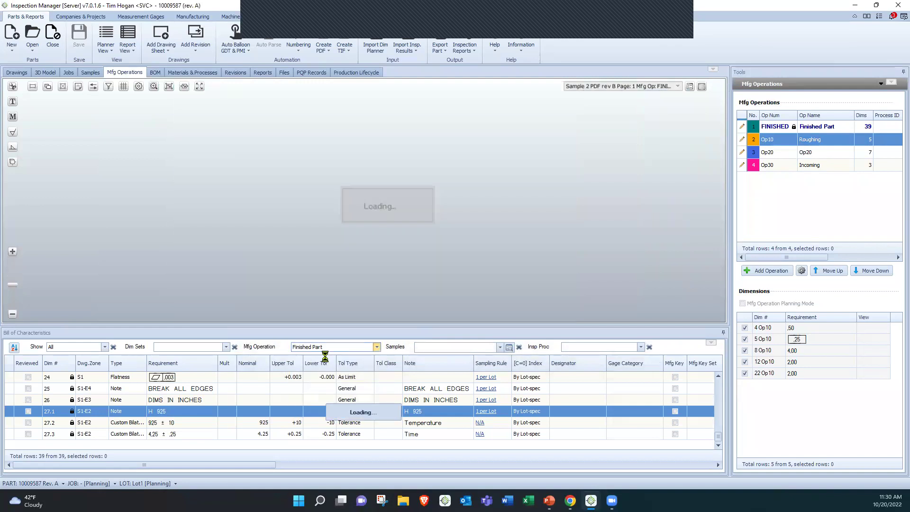
scroll(279, 204, "down", 5)
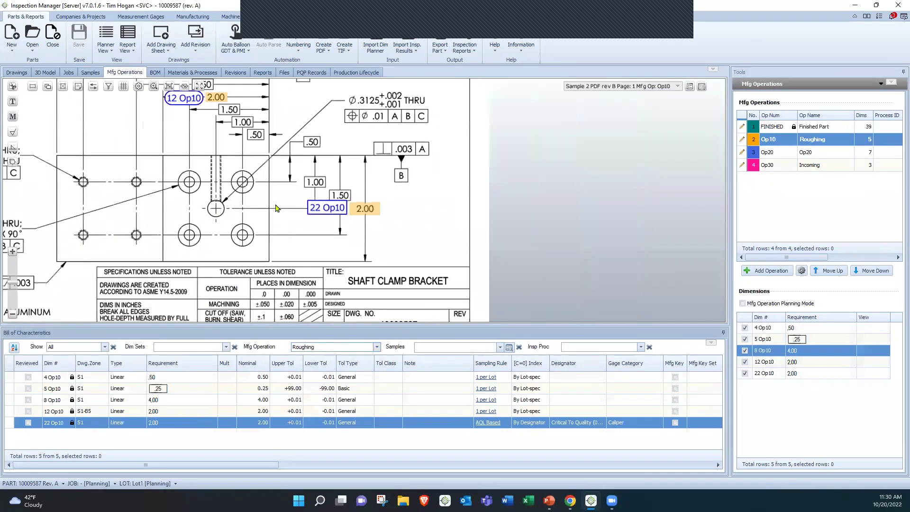
left_click_drag(293, 238, 327, 236)
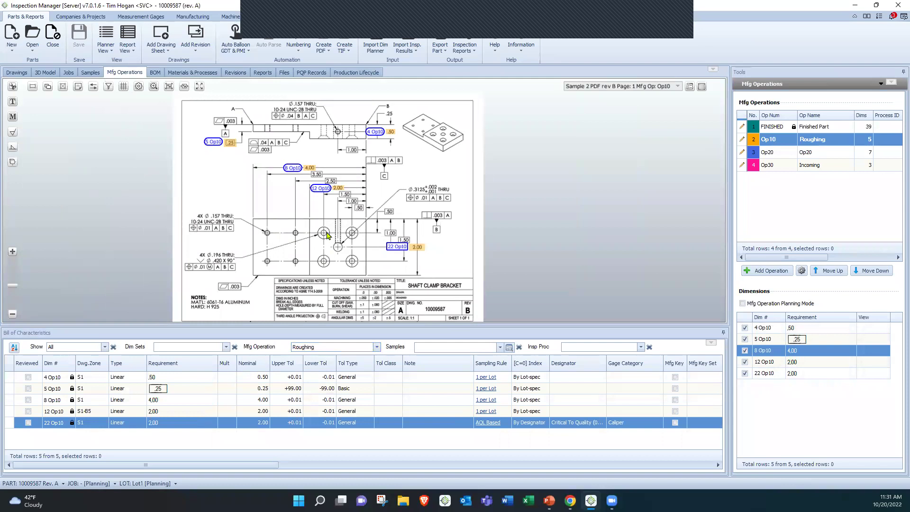
Start a bulk update of all five Roughing dimensions that adds 0.02 to their nominal values
left_click(193, 377, "shift")
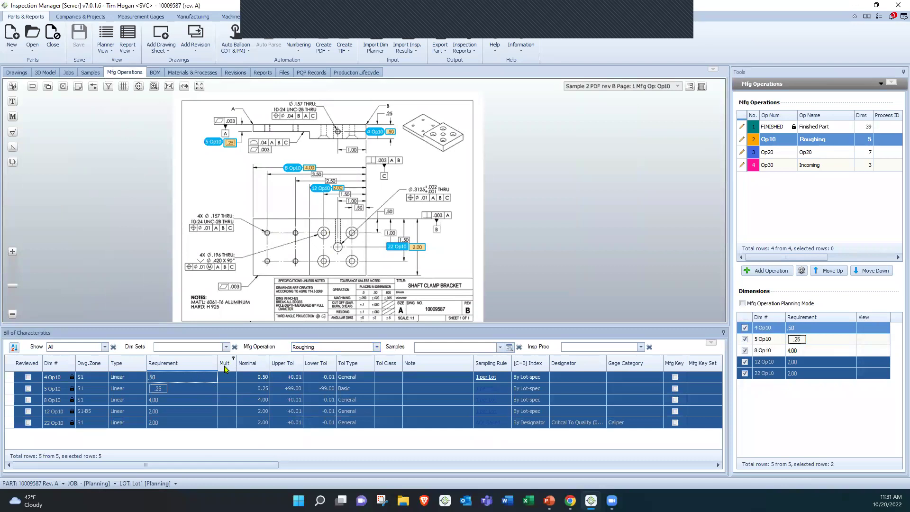
right_click(226, 391)
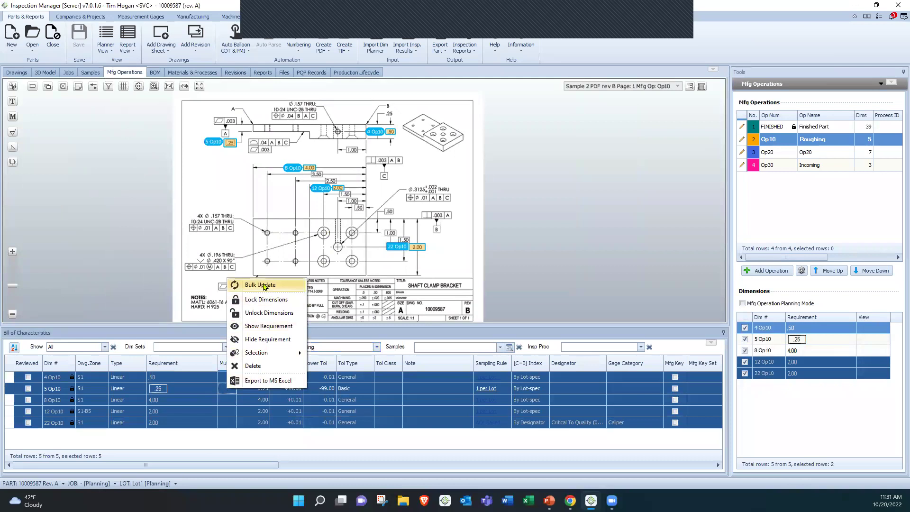
left_click(241, 284)
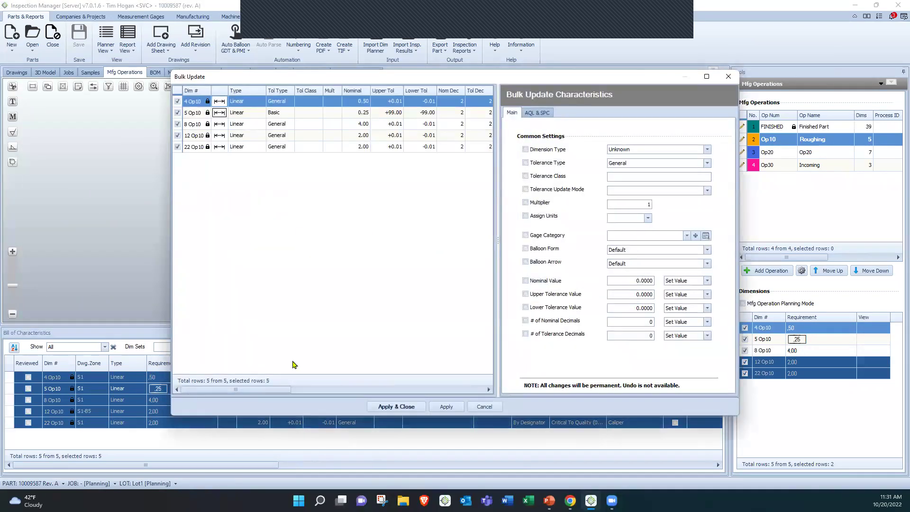
left_click(550, 285)
left_click(544, 283)
left_click(645, 279)
double_click(644, 279)
left_click(645, 280)
type("2")
left_click(687, 283)
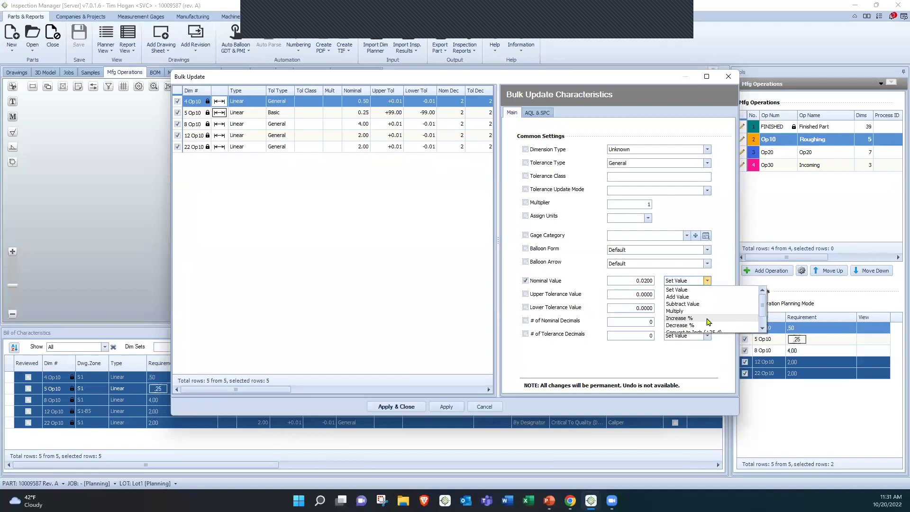
left_click(697, 298)
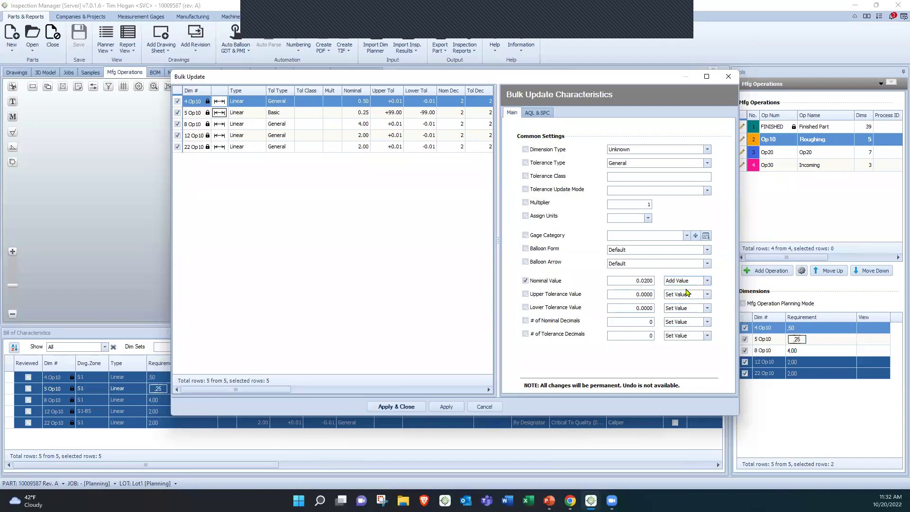
Set the bulk update's upper tolerance to 0.05, lower tolerance to -0.04 and gage category to Caliper
left_click(641, 294)
type(".05")
key("Tab")
type("-.0")
left_click(686, 235)
left_click(627, 257)
Set the sampling mode to X per Hour with a sampling value of 2 and apply the bulk update
left_click(543, 116)
left_click(545, 152)
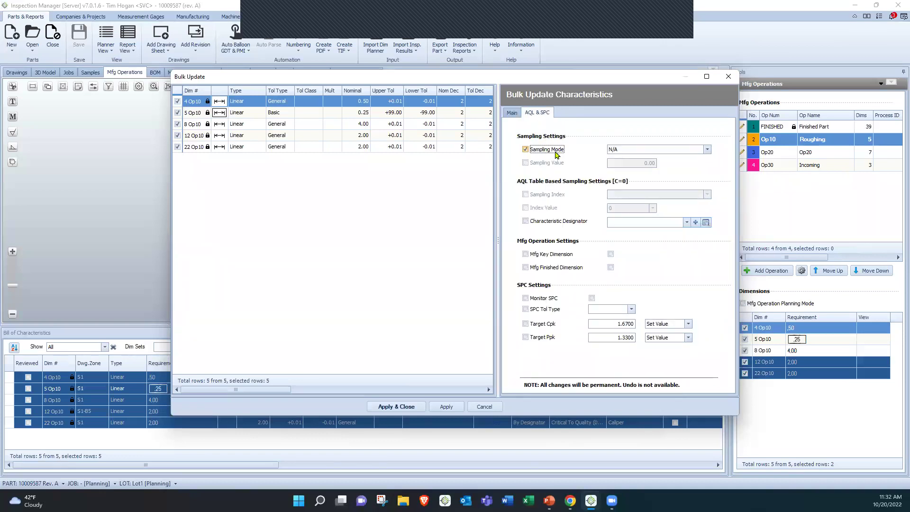
left_click(661, 151)
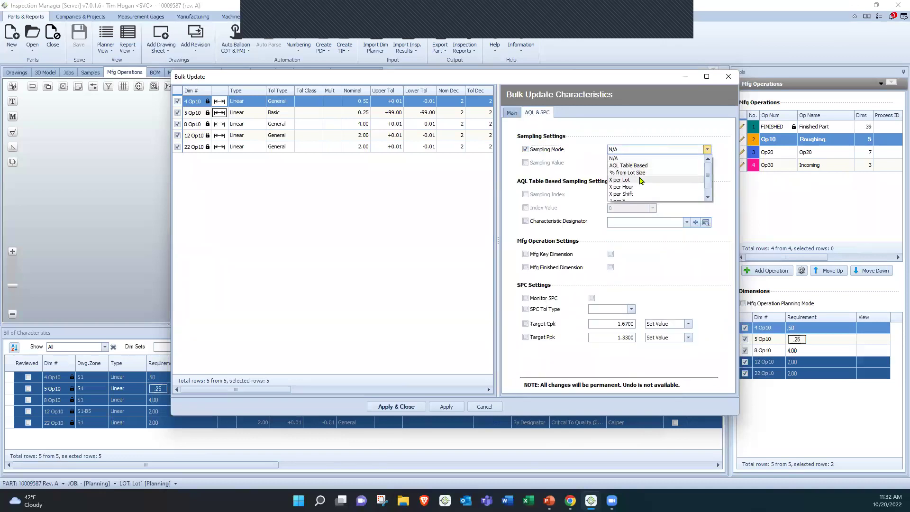
left_click(629, 186)
left_click(630, 163)
type("2")
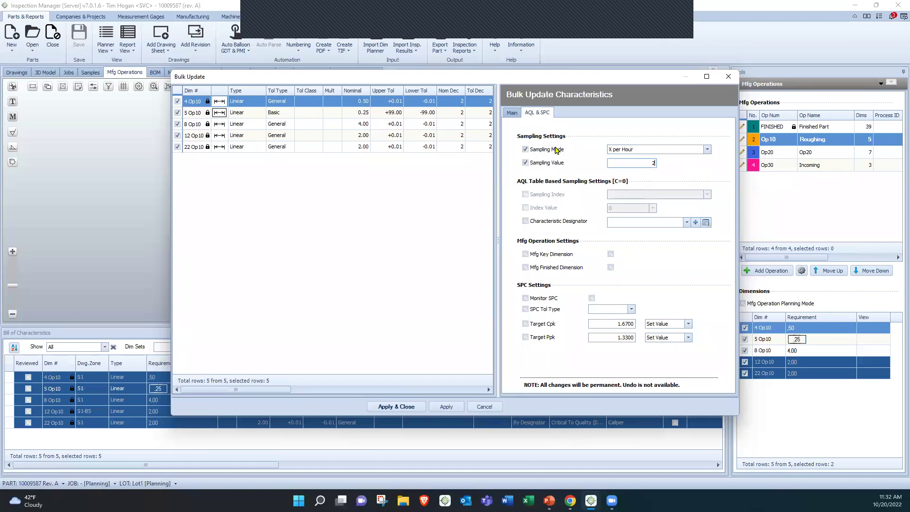
left_click(405, 407)
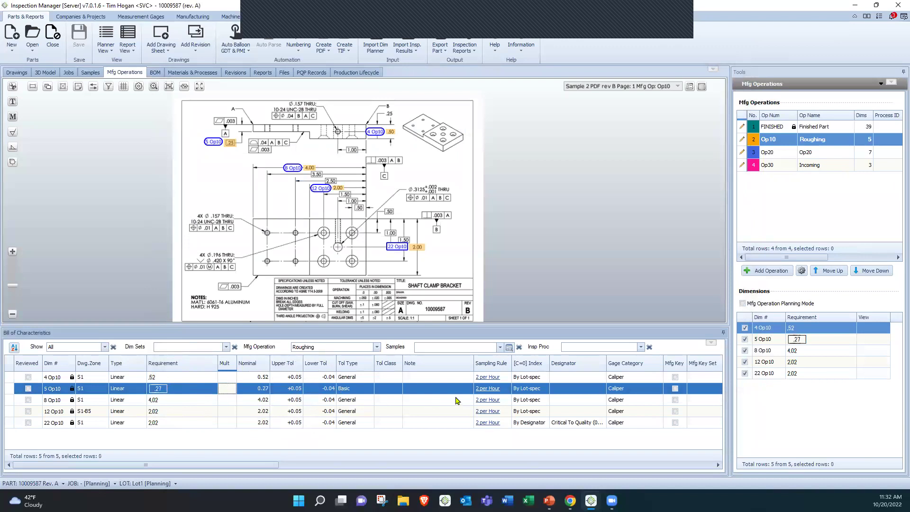
left_click(473, 393)
Create an inspection planner report for the Roughing operation using the Inspection Planner Rev B template
left_click(471, 53)
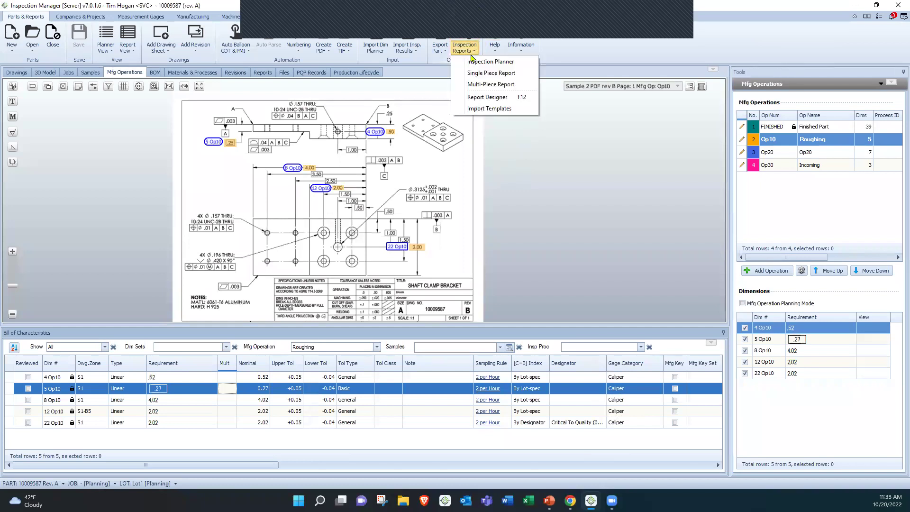
left_click(490, 62)
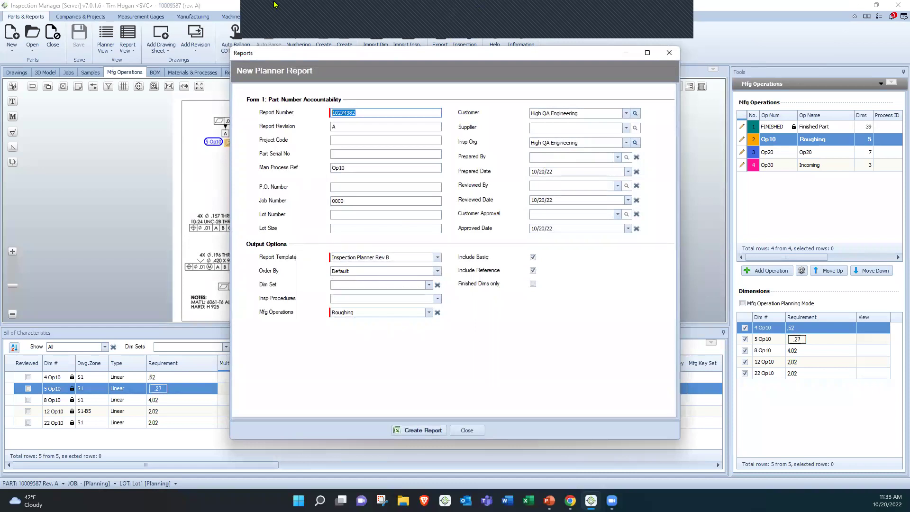
left_click(423, 431)
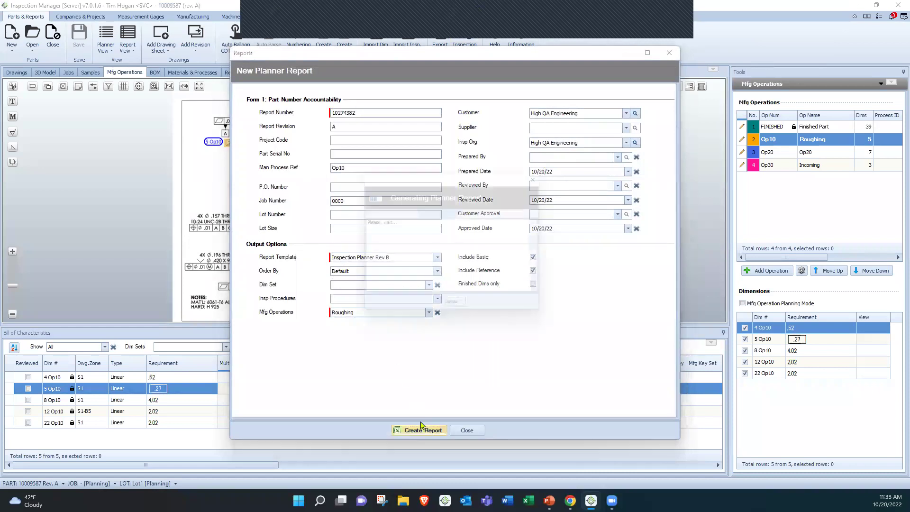
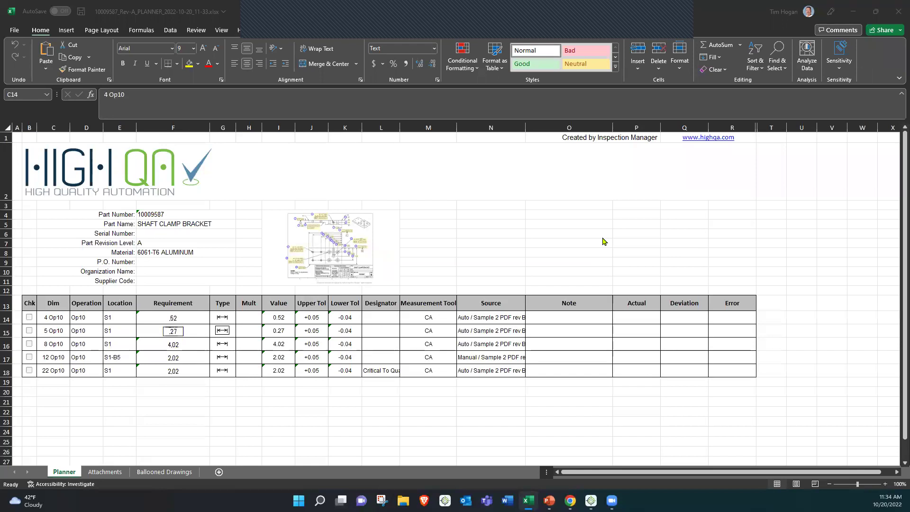
Enter 2 as the actual value of all five dimensions in the planner workbook and close it without saving
left_click(638, 316)
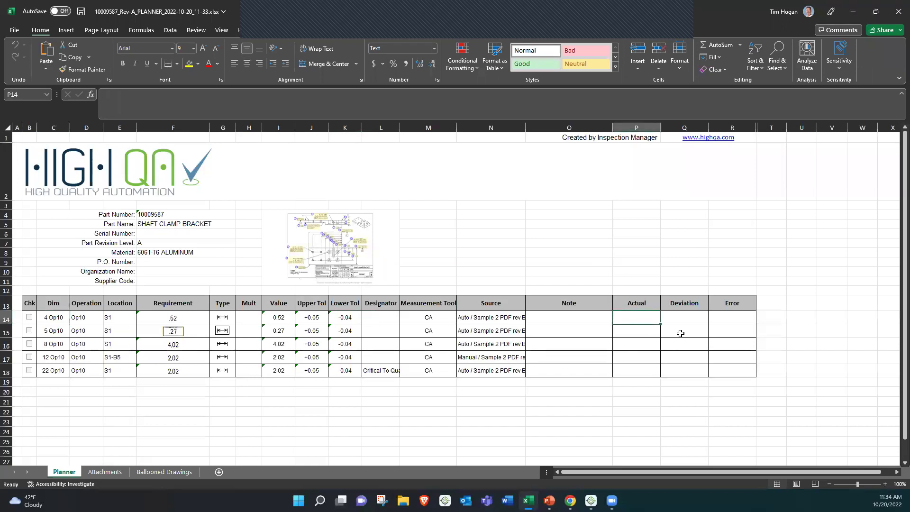
type("2 2 2 2 2")
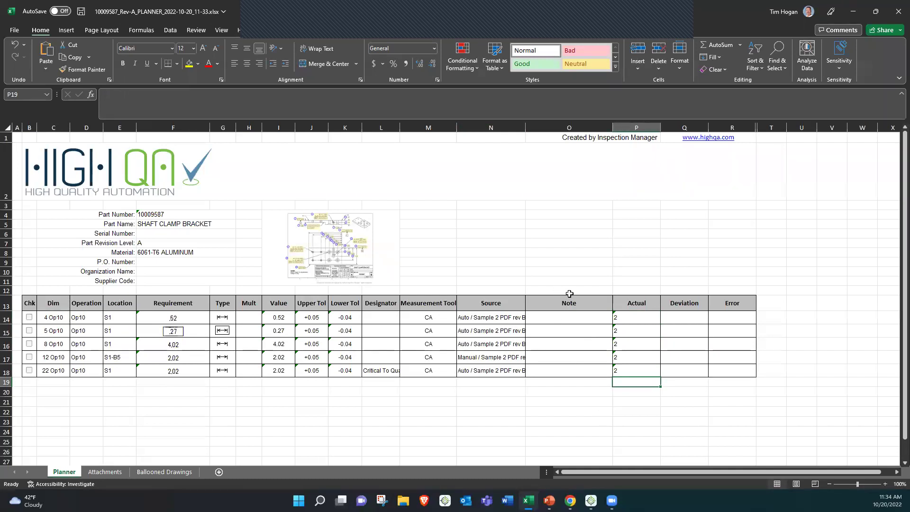
left_click(896, 11)
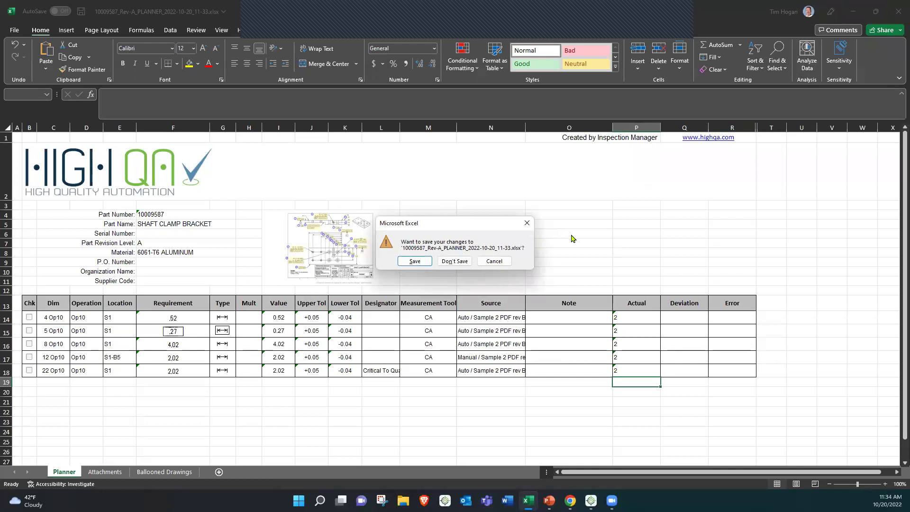
left_click(454, 262)
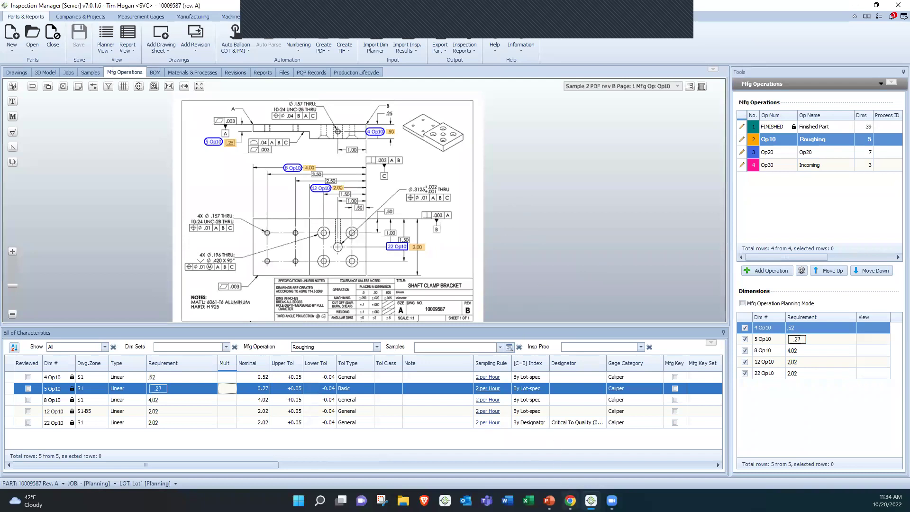
Switch to IM Explorer in Chrome and log in with the inspector's user name and password
left_click(570, 500)
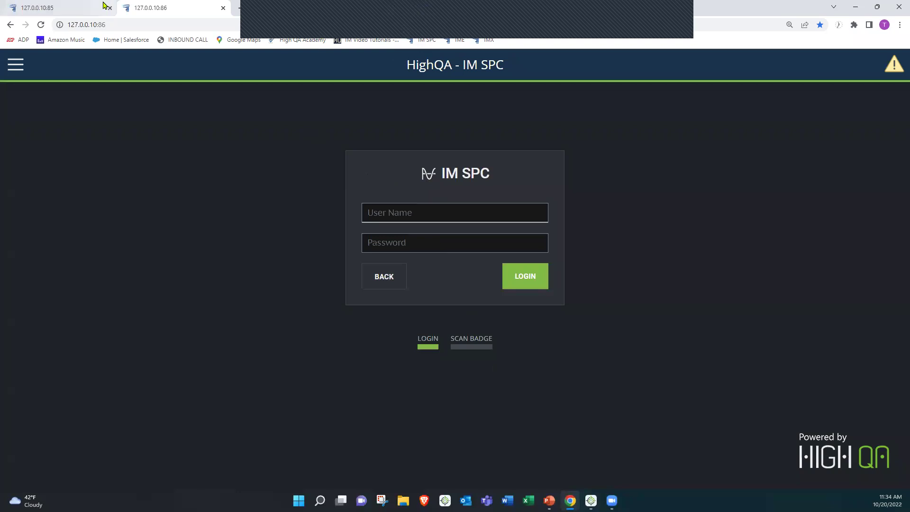
left_click(80, 9)
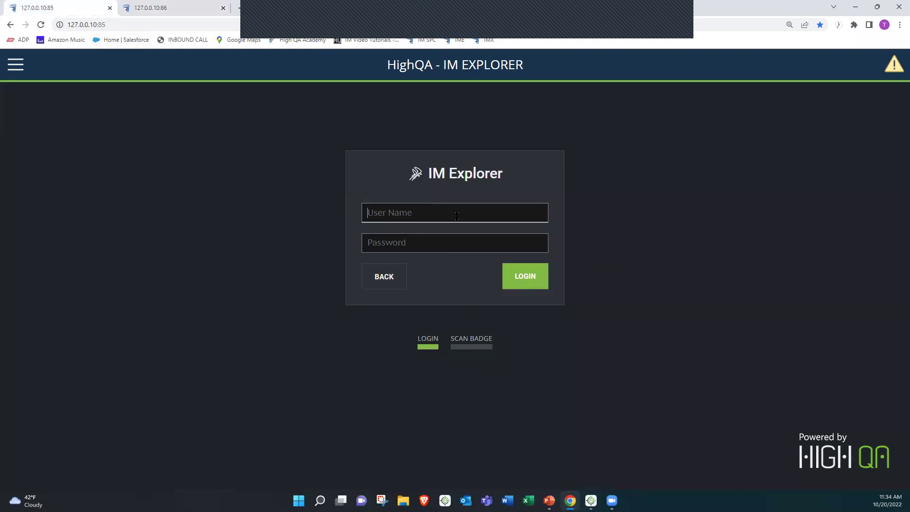
type("joe")
key("Tab")
type("********")
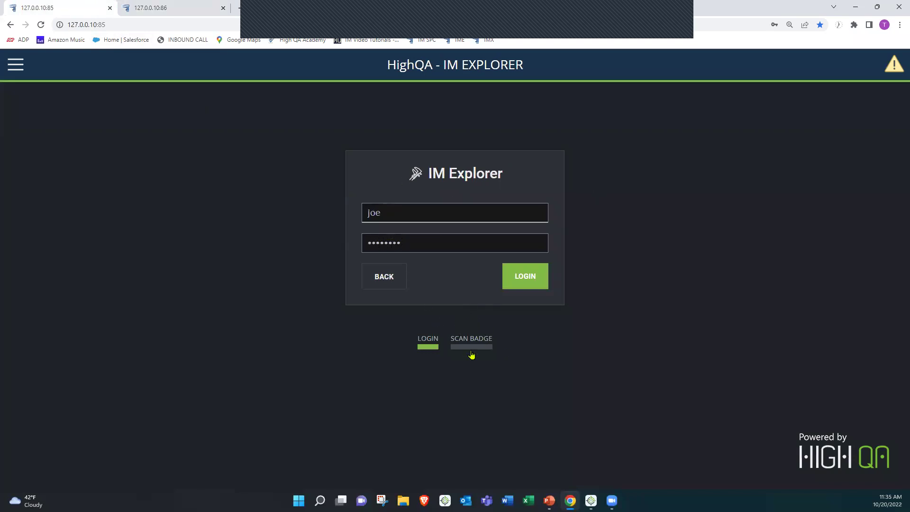
left_click(532, 282)
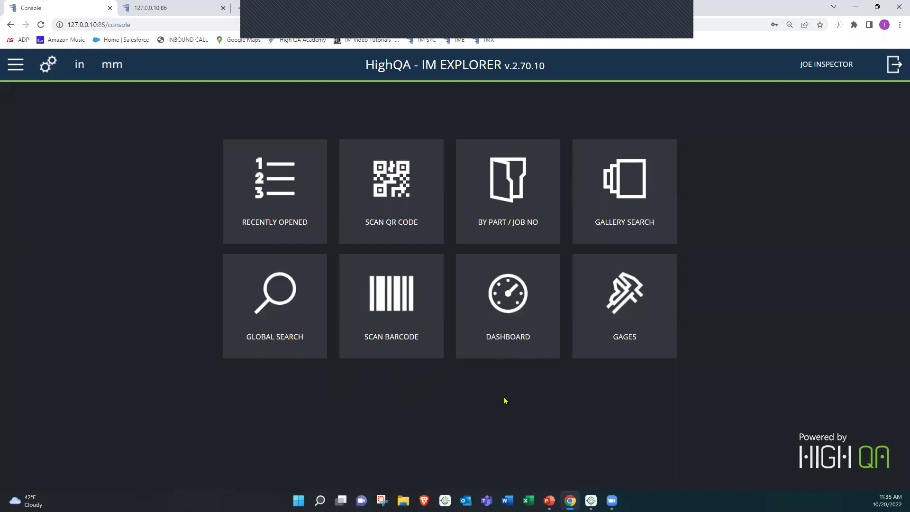
Open gage management and filter the gage list to the Caliper category
left_click(614, 317)
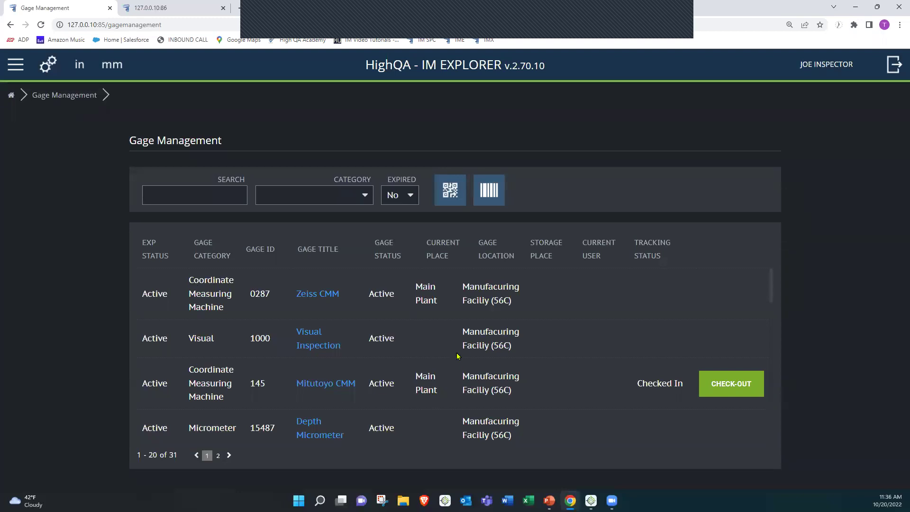
left_click(366, 203)
left_click(312, 276)
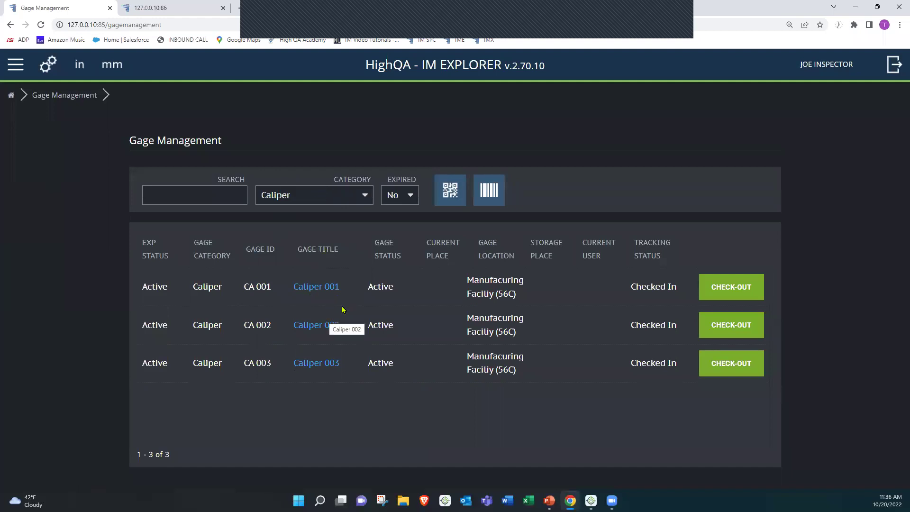
Check out Caliper 003 with Inspection Lab as its new gage place
left_click(707, 361)
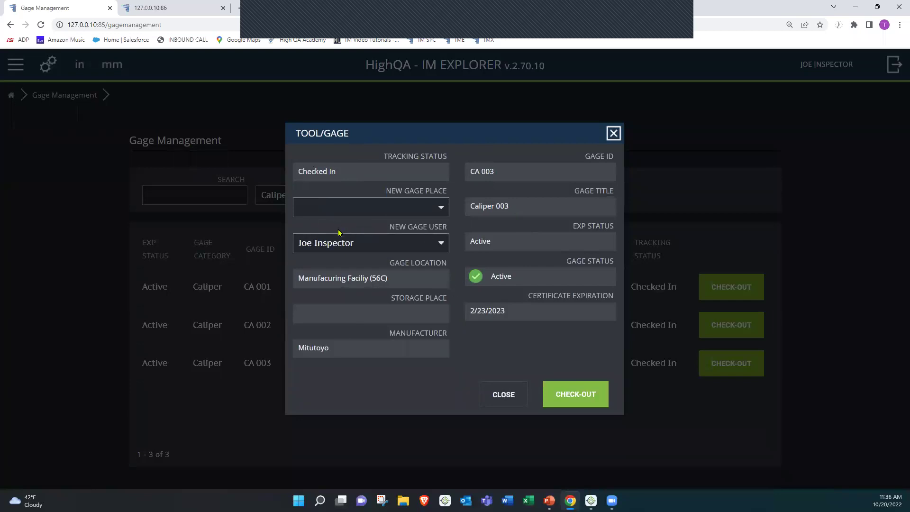
left_click(380, 210)
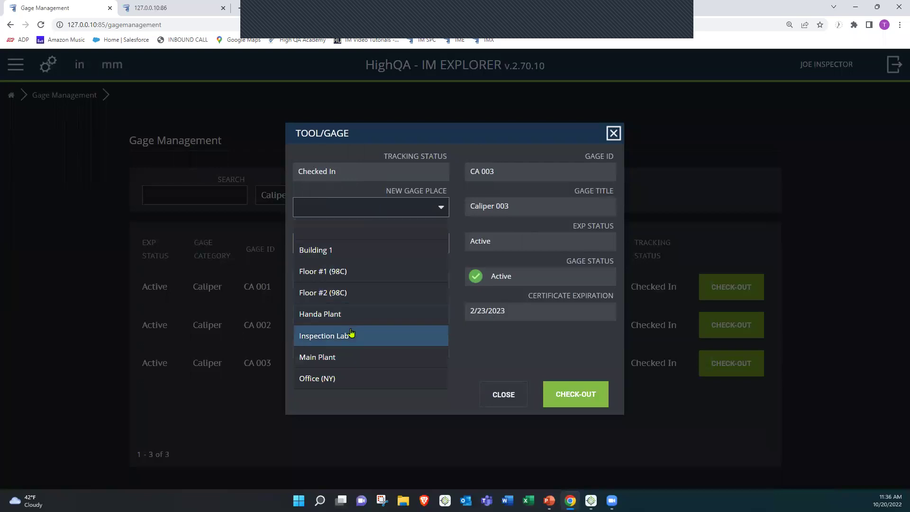
left_click(351, 334)
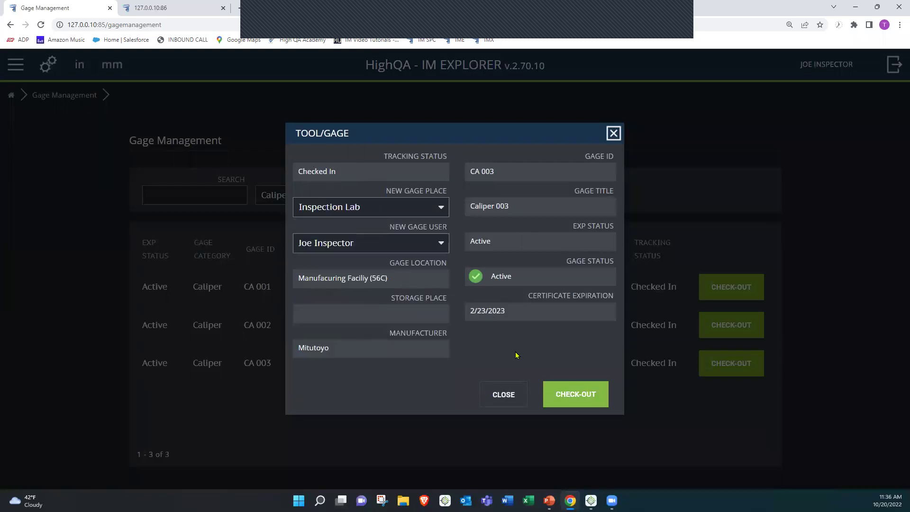
left_click(587, 393)
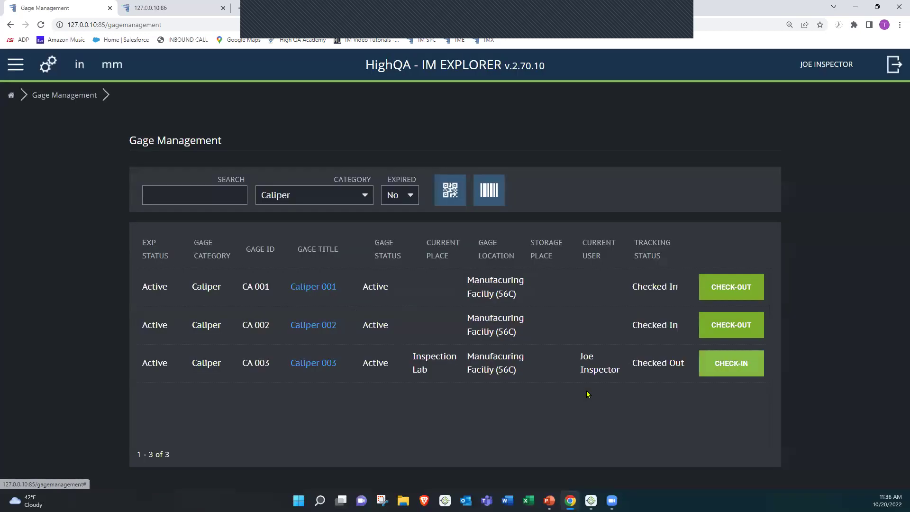
Return the checked-out Caliper 003 to its storage place
left_click(587, 364)
left_click(413, 364)
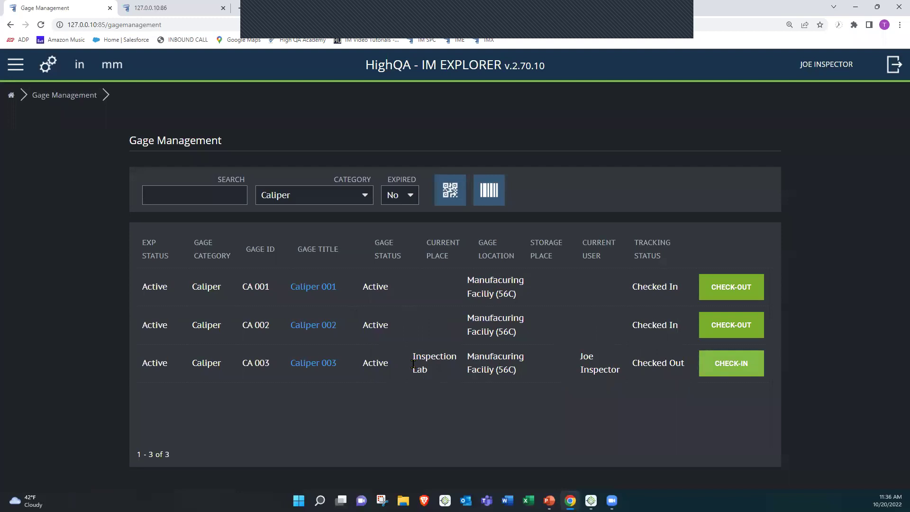
left_click(719, 366)
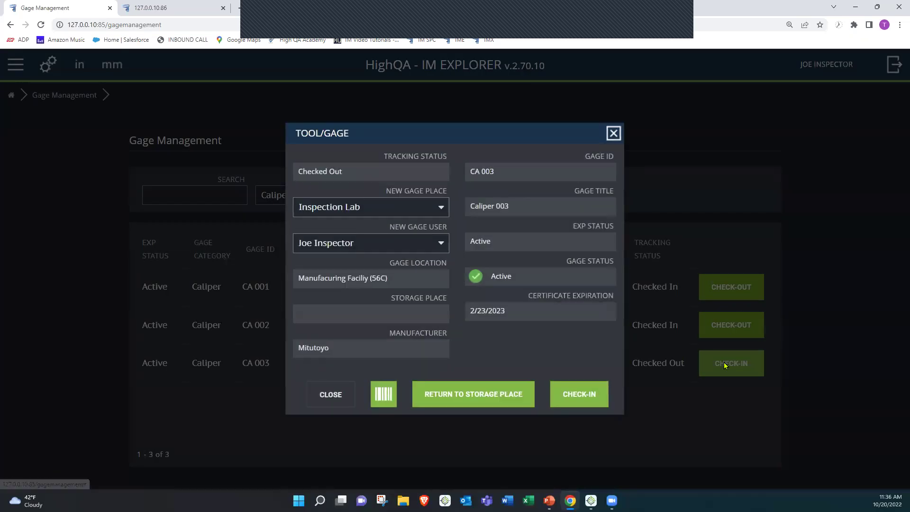
left_click(493, 396)
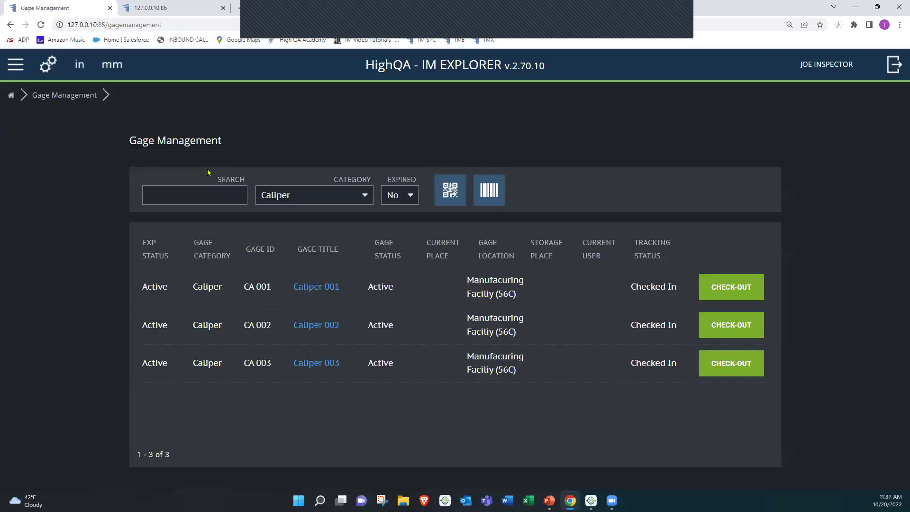
Go back to the home console, open the gallery search and browse through the part drawings
left_click(11, 96)
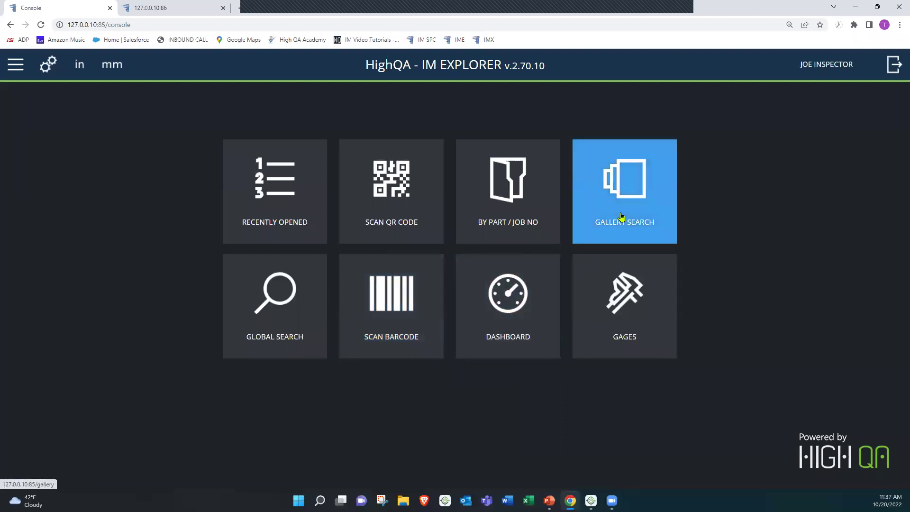
left_click(589, 204)
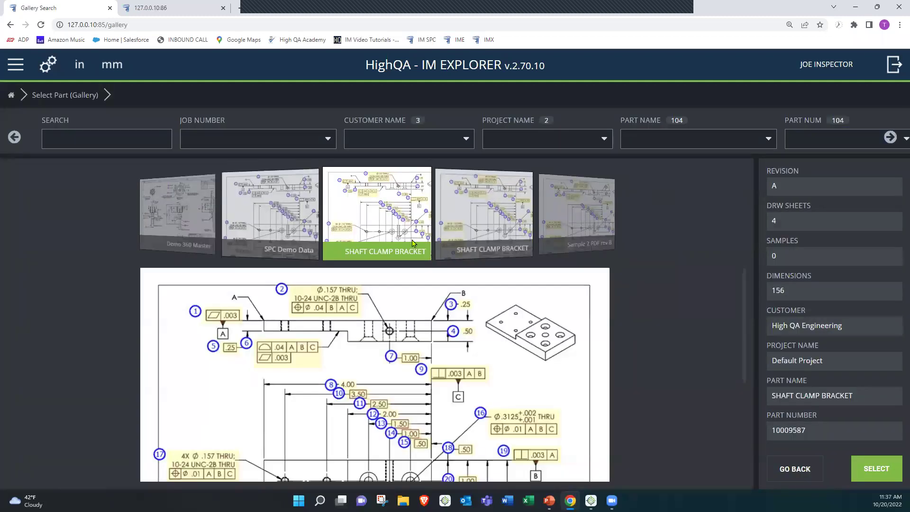
scroll(407, 228, "up", 2)
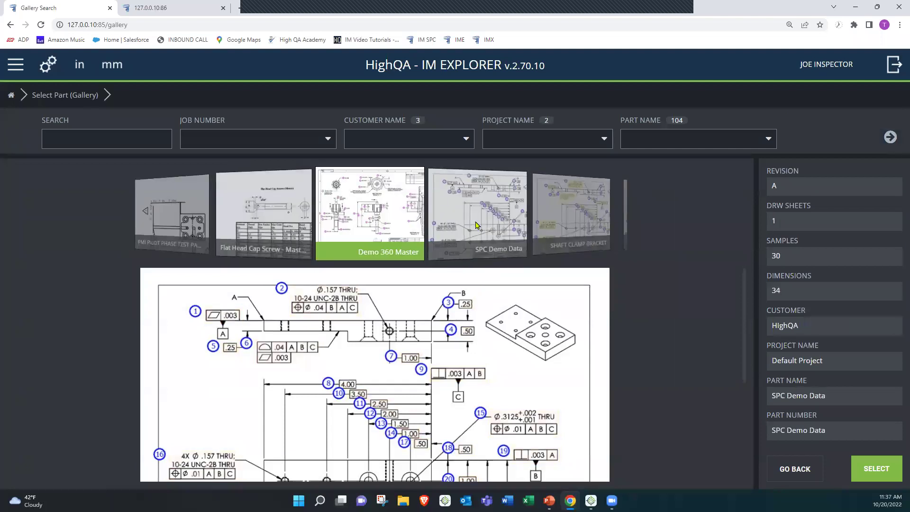
scroll(370, 222, "up", 2)
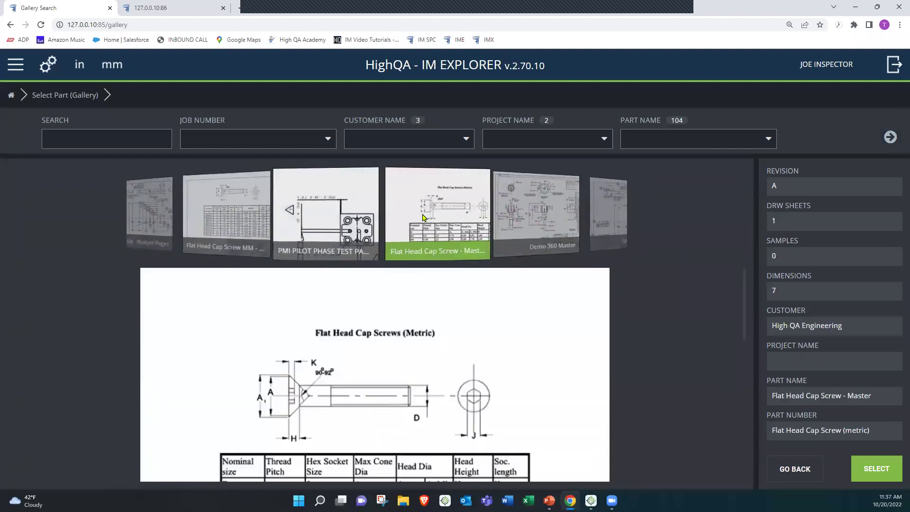
scroll(356, 213, "up", 2)
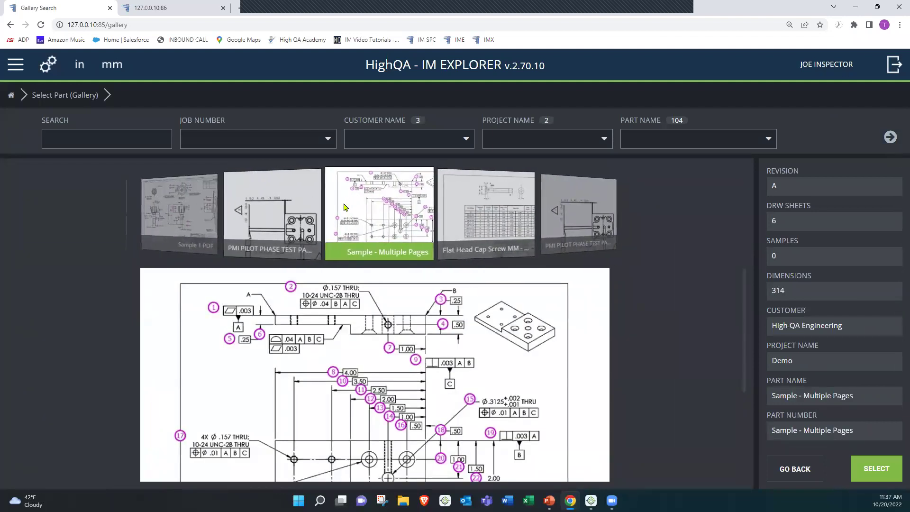
left_click(67, 131)
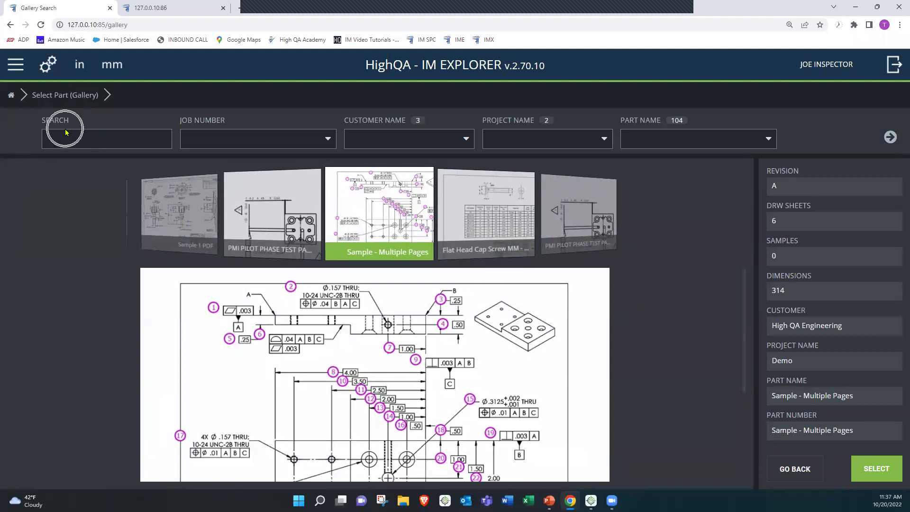
left_click(221, 127)
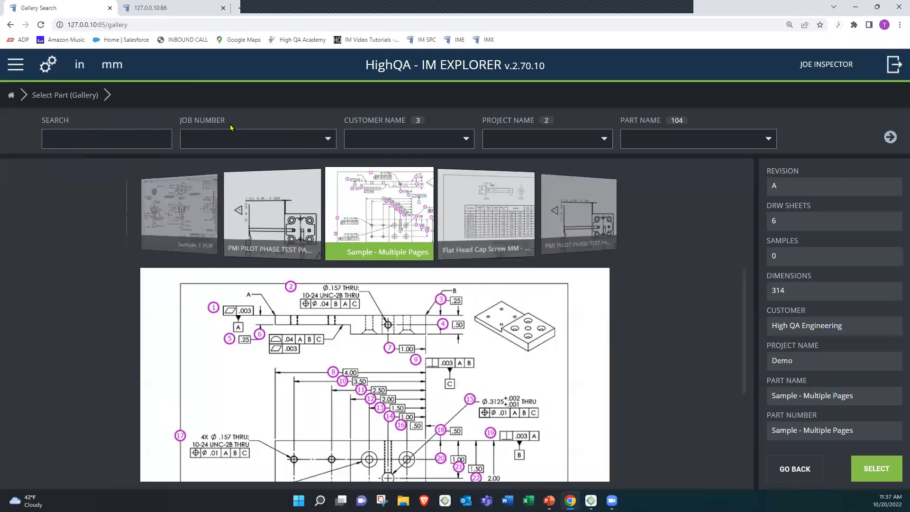
left_click(365, 118)
left_click(511, 119)
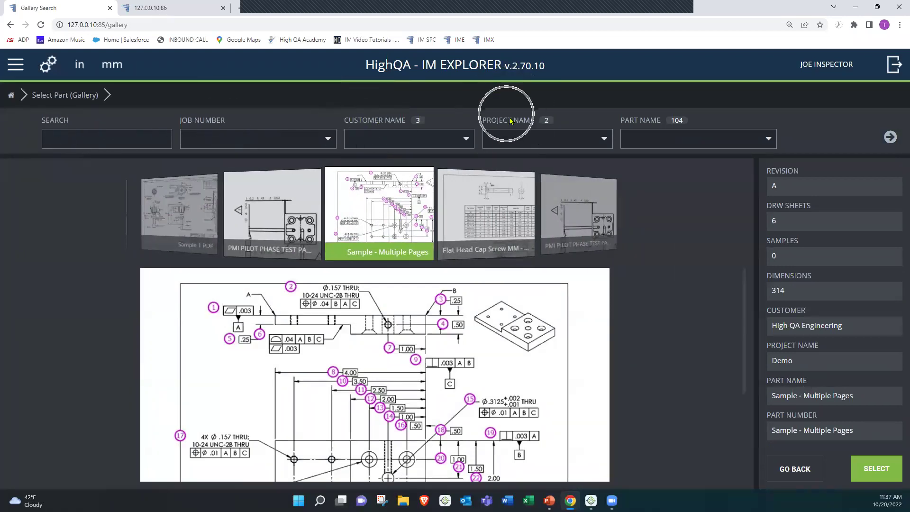
Filter the gallery by job number Order 66 and open the Shaft Clamp Bracket part
left_click(324, 143)
scroll(254, 227, "down", 2)
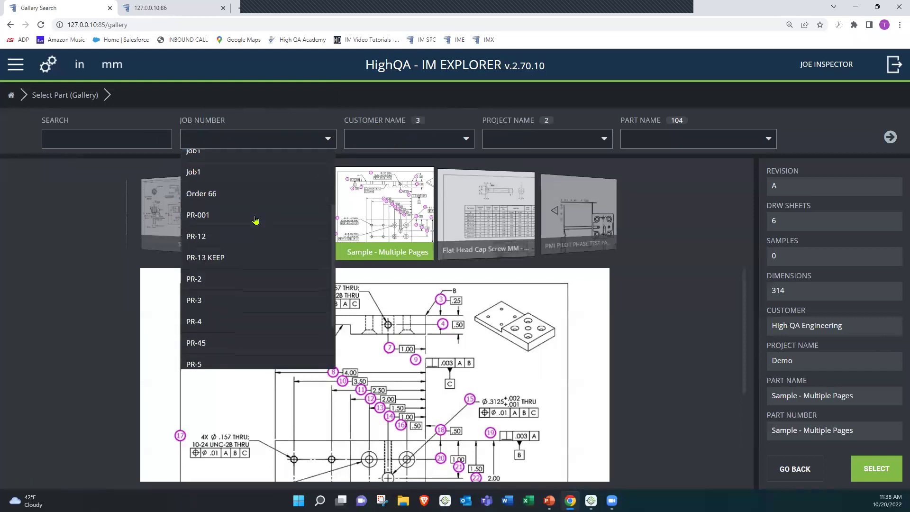
left_click(257, 193)
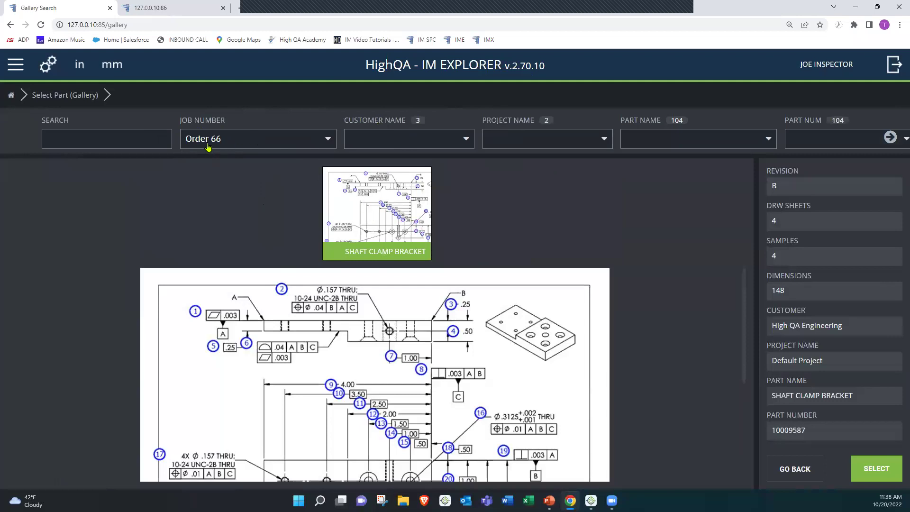
double_click(374, 218)
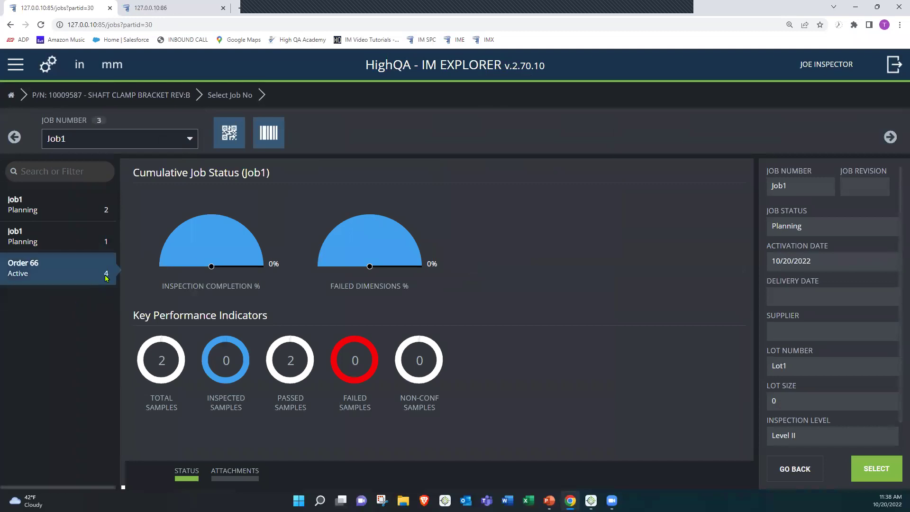
Open the active job Order 66 to list its inspection samples
left_click(252, 279)
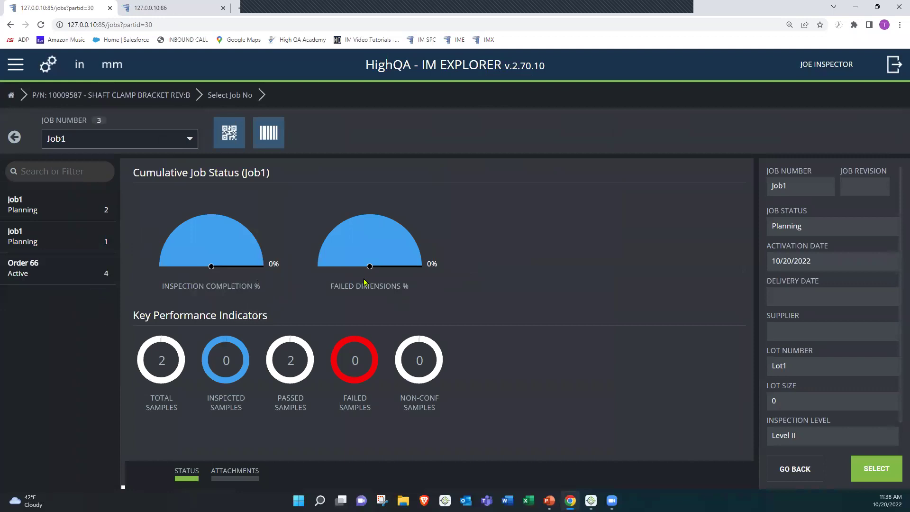
left_click(213, 279)
left_click(346, 283)
double_click(40, 277)
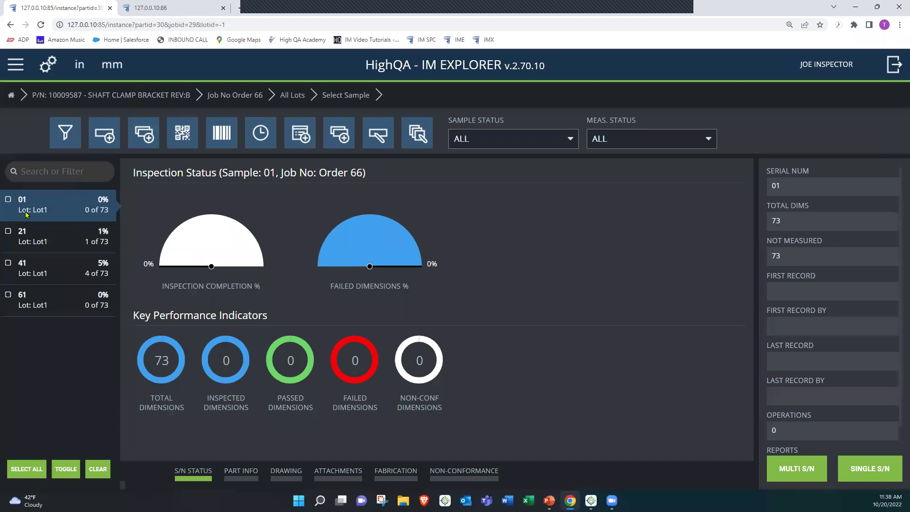
left_click(27, 231)
left_click(27, 230)
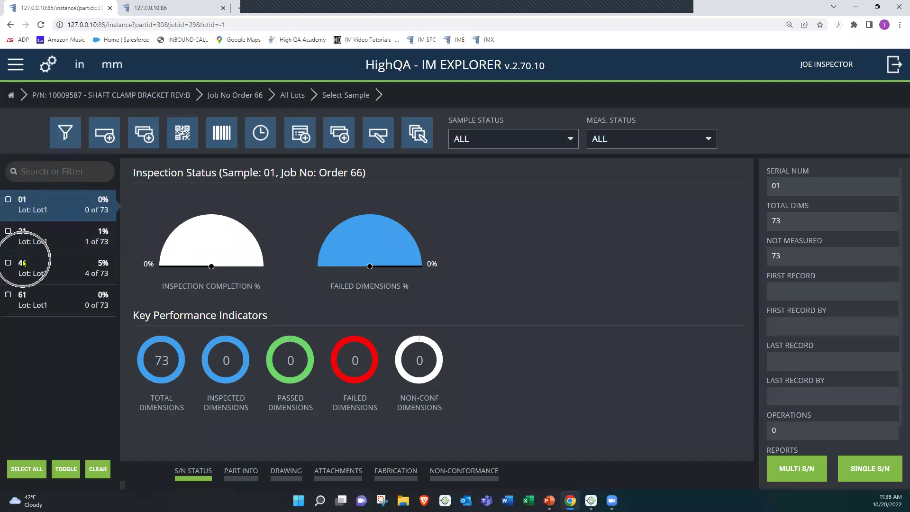
left_click(52, 301)
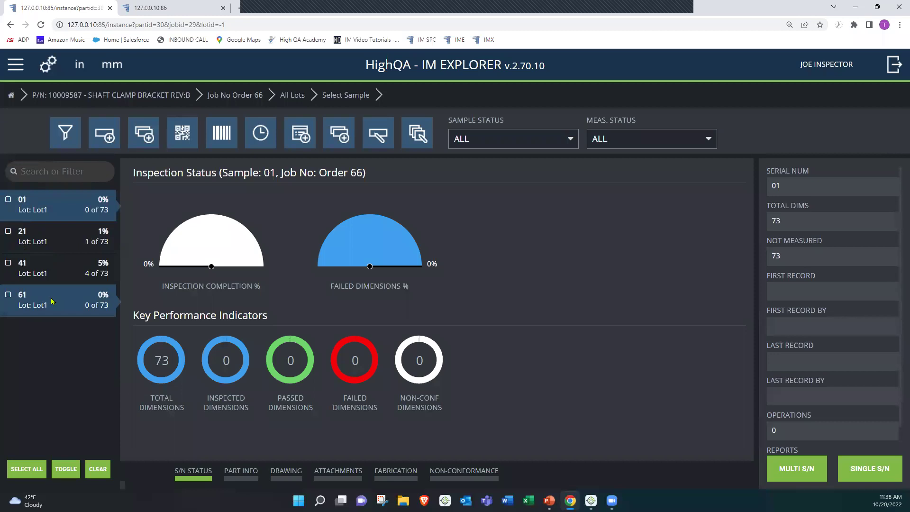
left_click(52, 301)
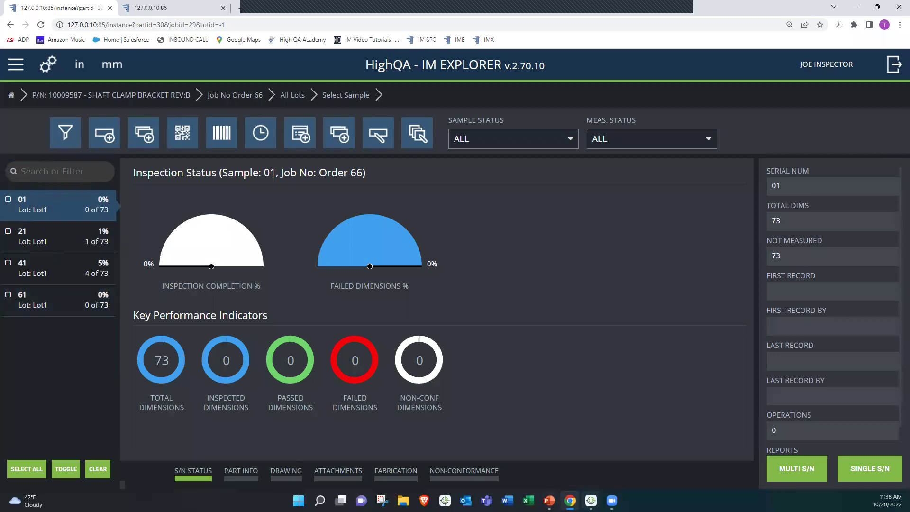
Switch to Inspection Manager, enlarge the Bill of Characteristics to view the Roughing dimensions' sampling rules, and return to IM Explorer
key("alt+Tab")
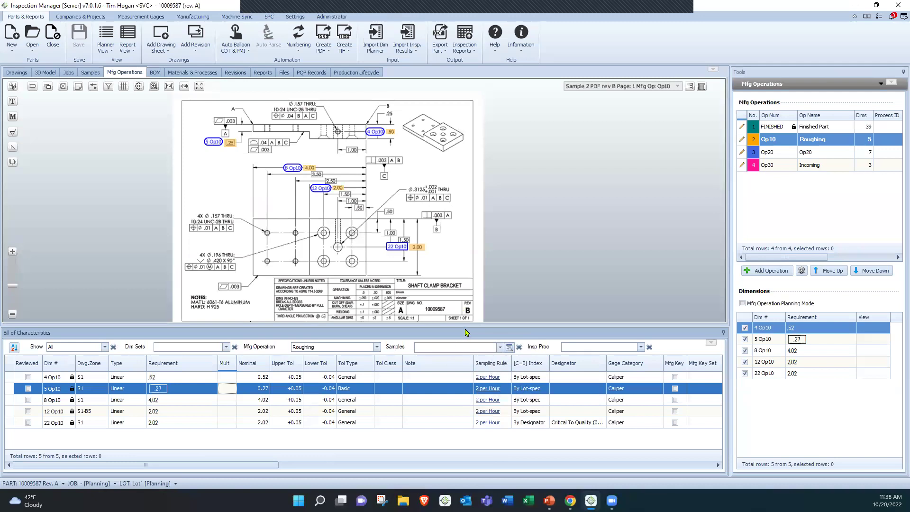
left_click_drag(466, 327, 466, 292)
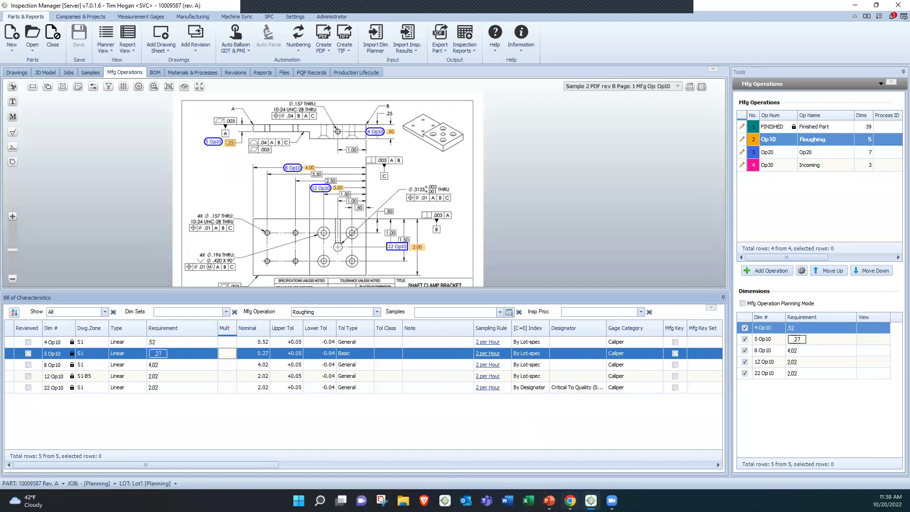
left_click(570, 500)
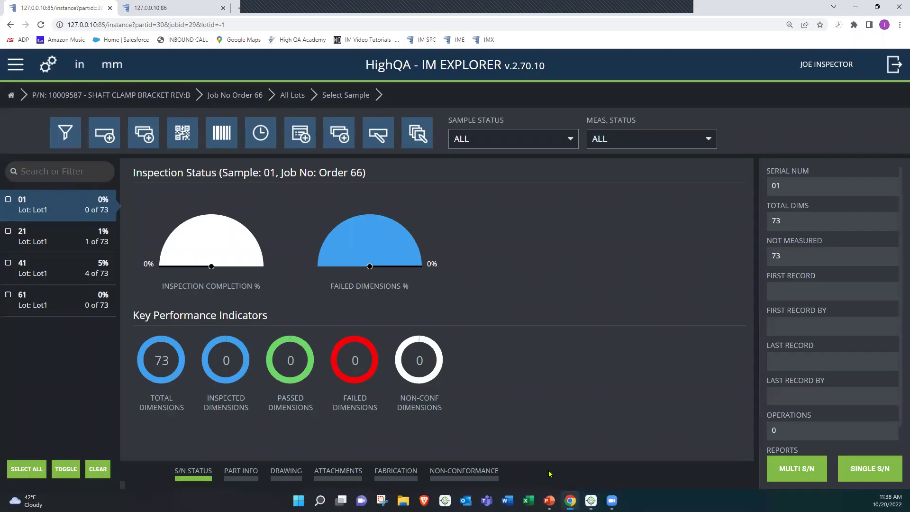
left_click(25, 204)
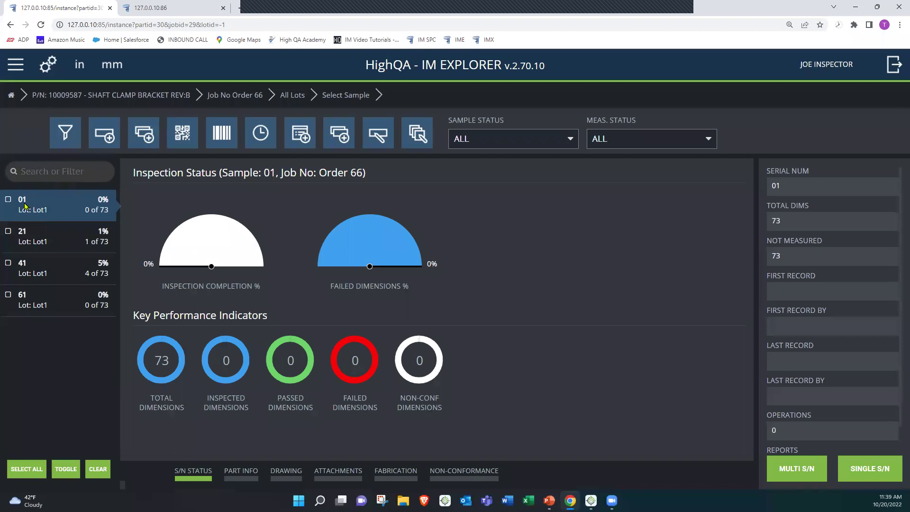
left_click(30, 230)
left_click(33, 264)
left_click(32, 303)
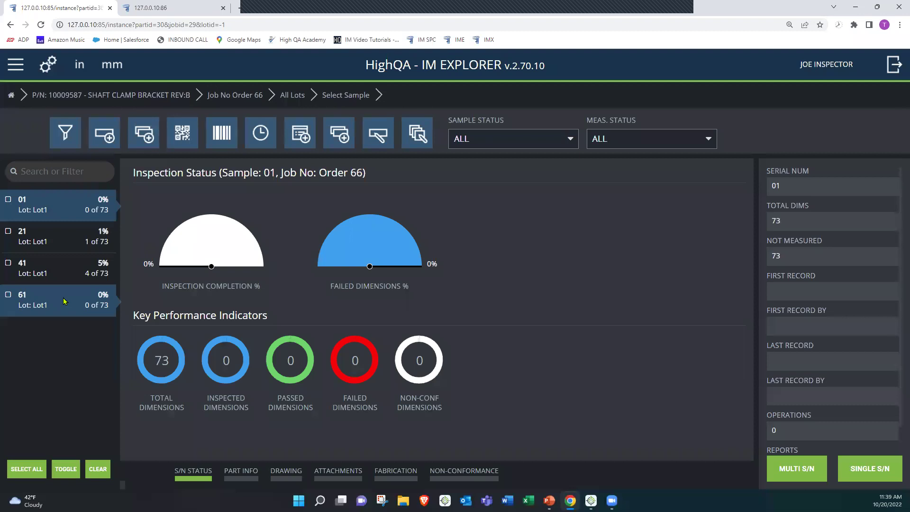
Open sample 21 and limit its dimensions to the Roughing manufacturing operation
left_click(72, 243)
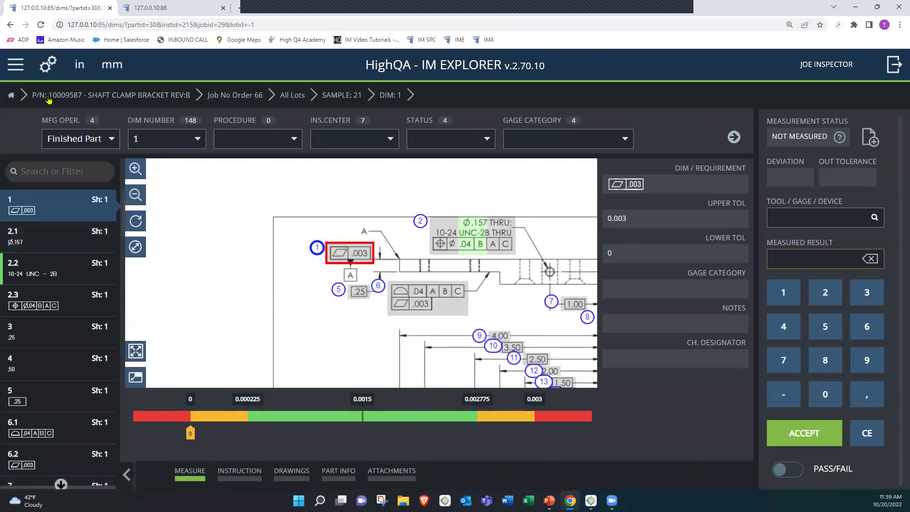
key("ctrl")
key("ctrl")
left_click(69, 141)
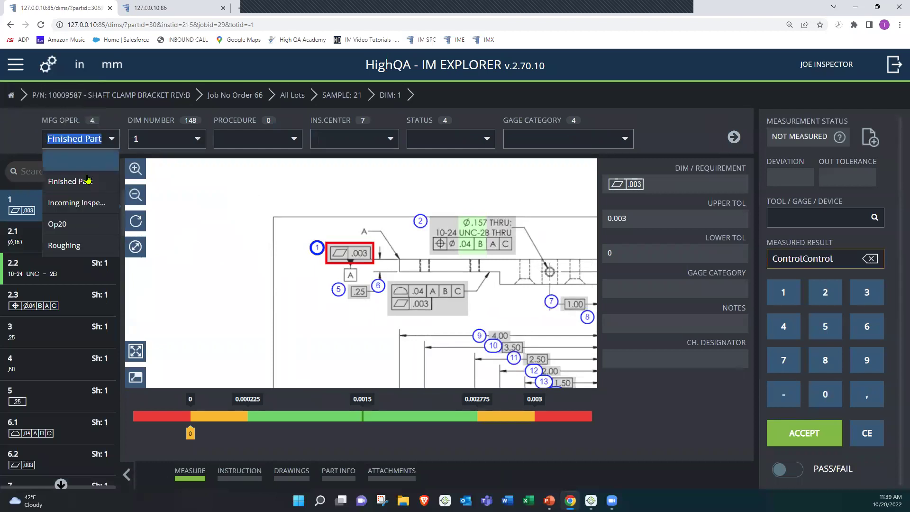
left_click(76, 245)
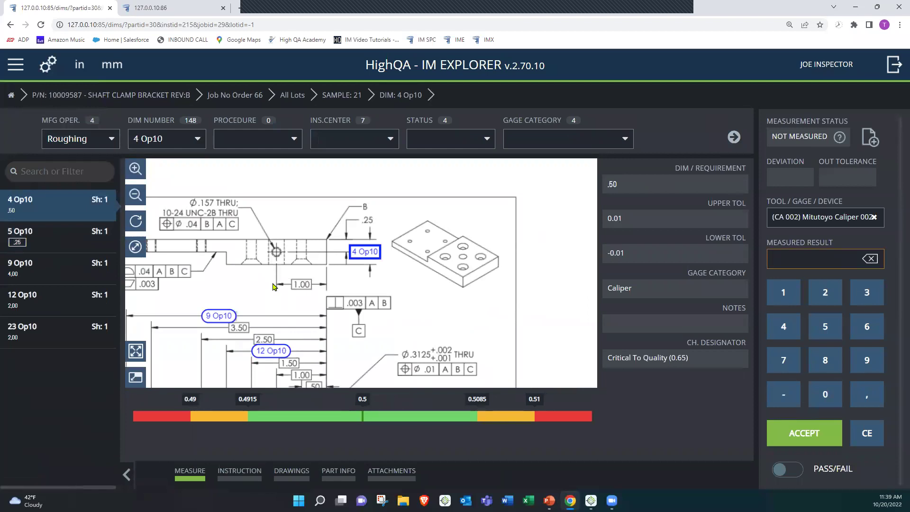
left_click_drag(297, 266, 374, 241)
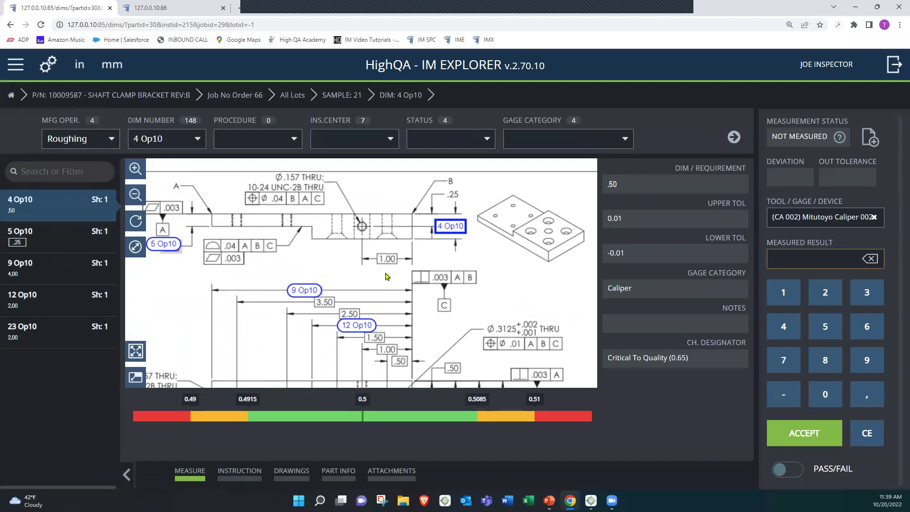
mouse_move(387, 262)
left_mouse_down()
mouse_move(385, 286)
mouse_move(368, 199)
mouse_move(459, 249)
left_mouse_up()
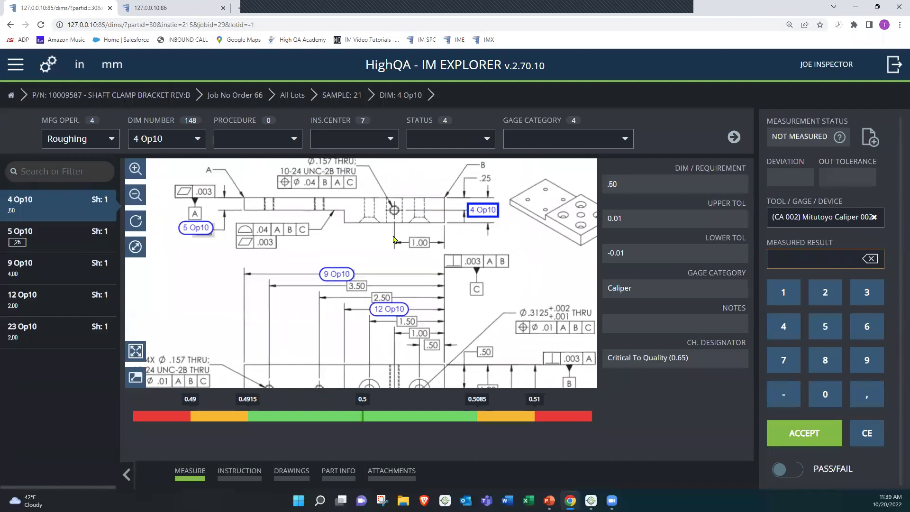
Examine the drawing for dimension 4 Op10 in enlarged and normal view, and check the dimension's instruction page
left_click(136, 169)
mouse_move(344, 201)
left_mouse_down()
mouse_move(367, 260)
mouse_move(417, 286)
mouse_move(425, 265)
left_mouse_up()
left_click(136, 194)
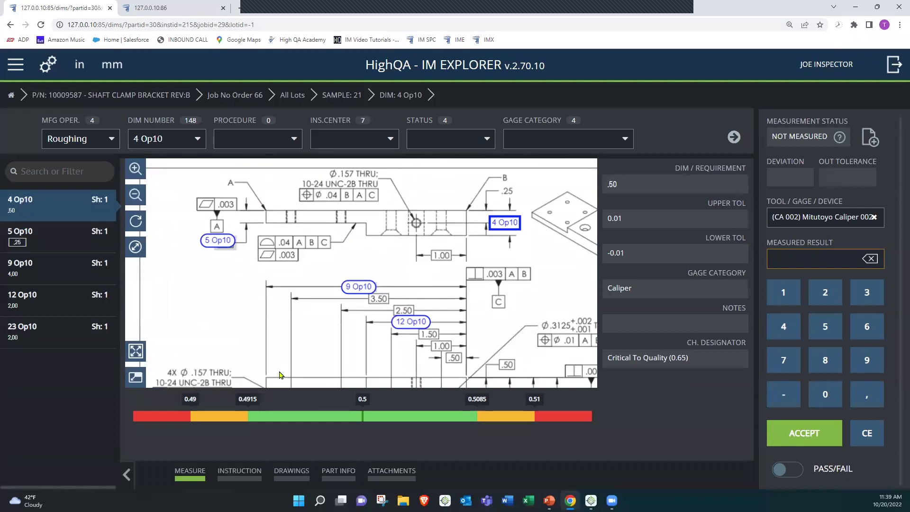
left_click(136, 377)
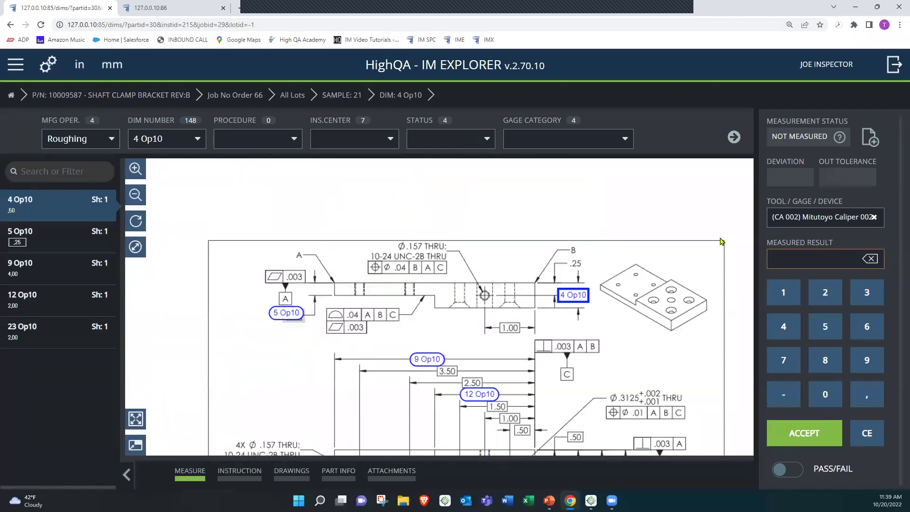
left_click_drag(379, 394, 354, 325)
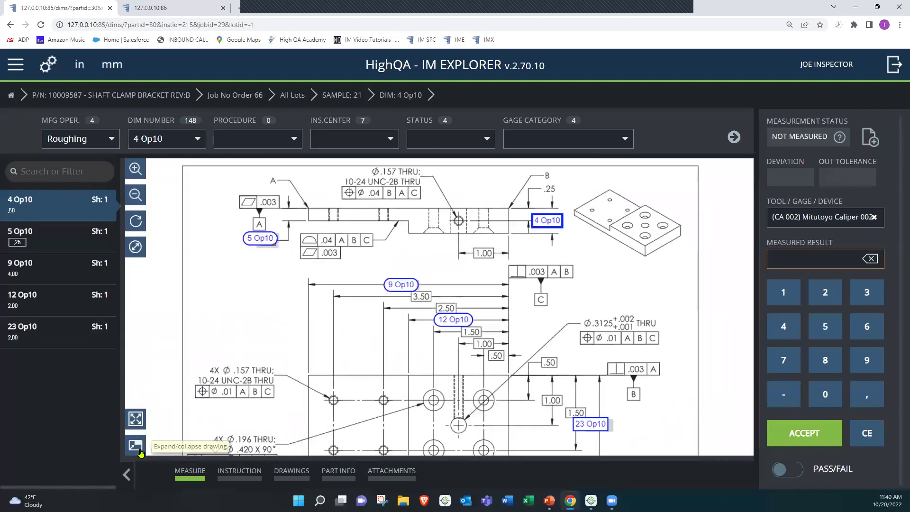
left_click(135, 444)
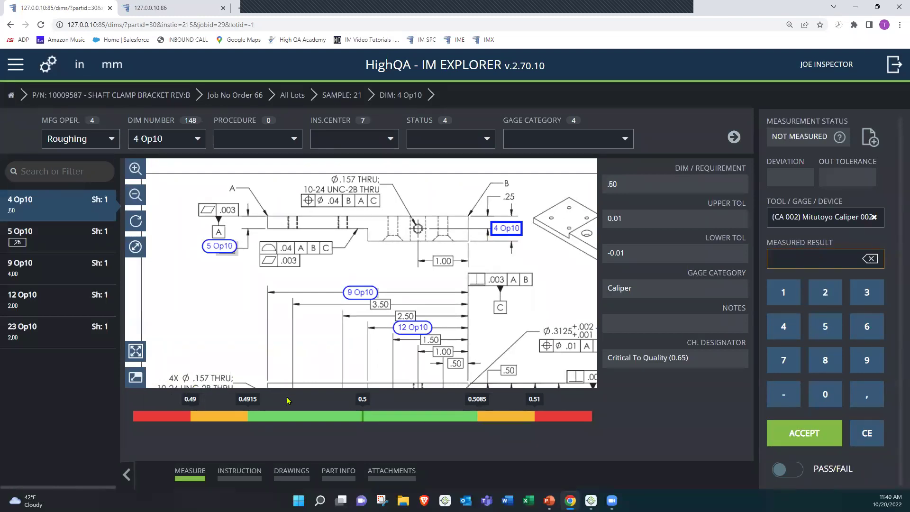
left_click(239, 473)
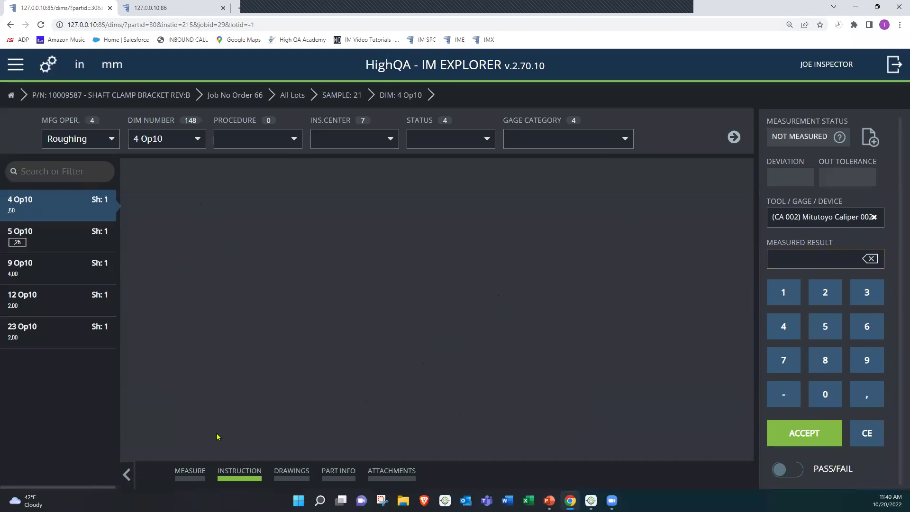
left_click(195, 470)
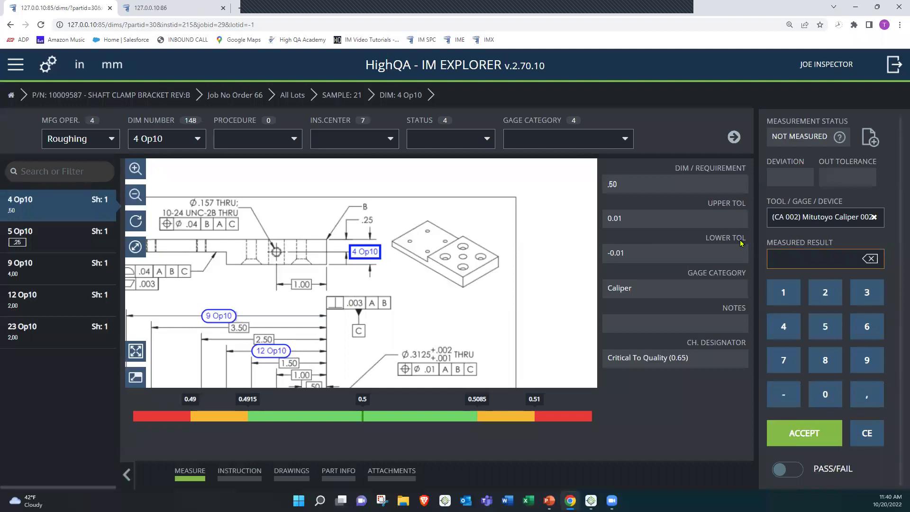
Clear the gage assigned to dimension 4 Op10, select Caliper 002 for it, and accept a measured result of ,5
left_click(876, 216)
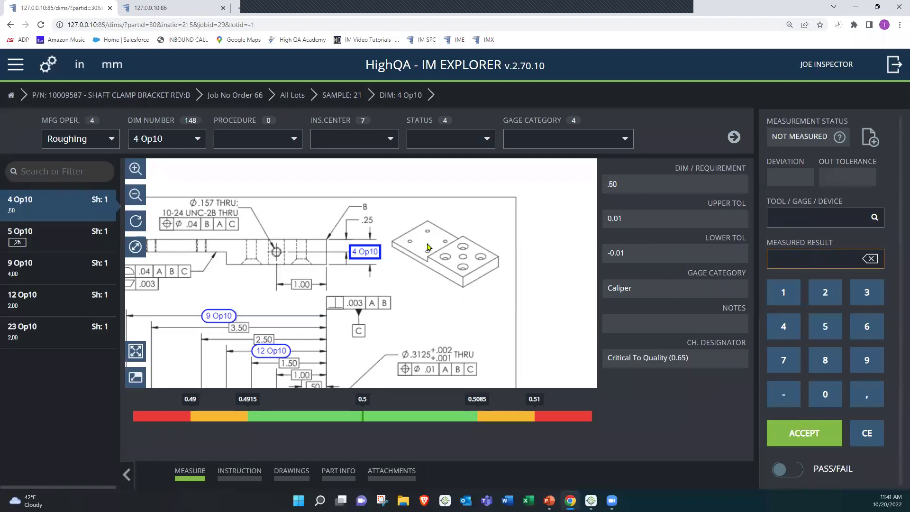
left_click(810, 221)
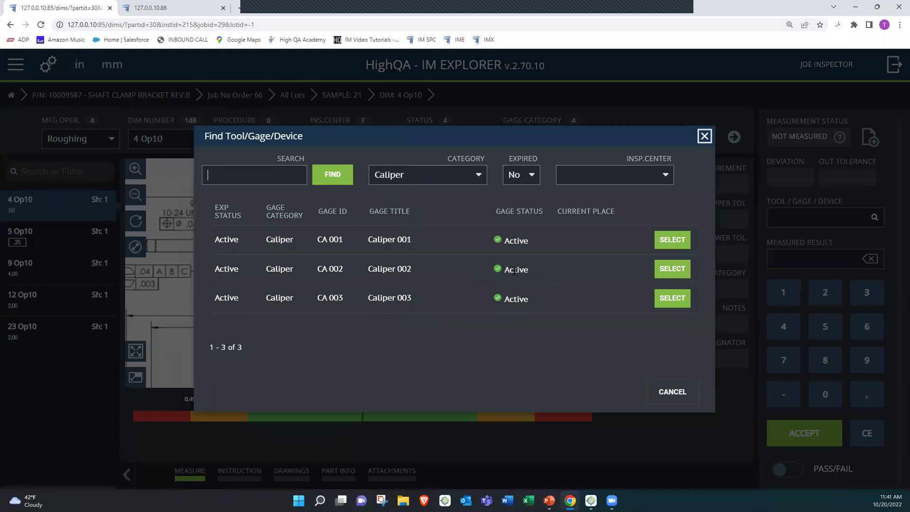
left_click(682, 273)
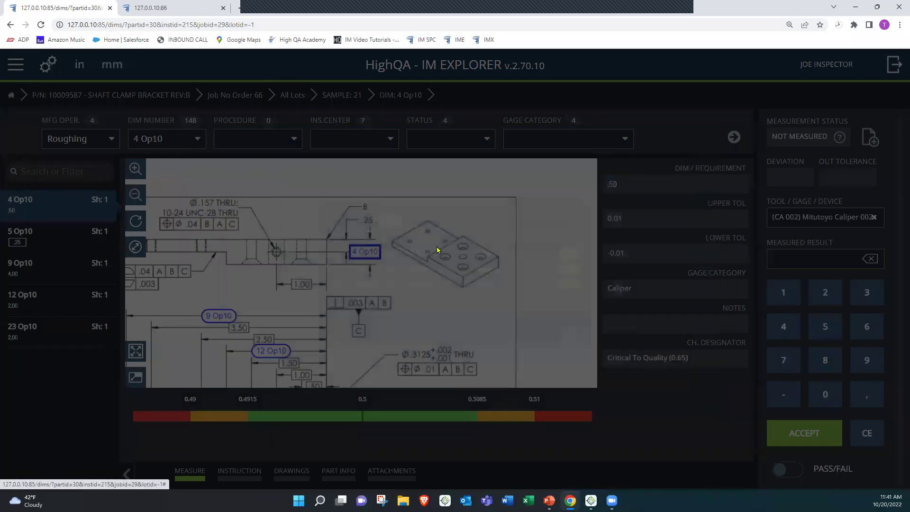
left_click(804, 254)
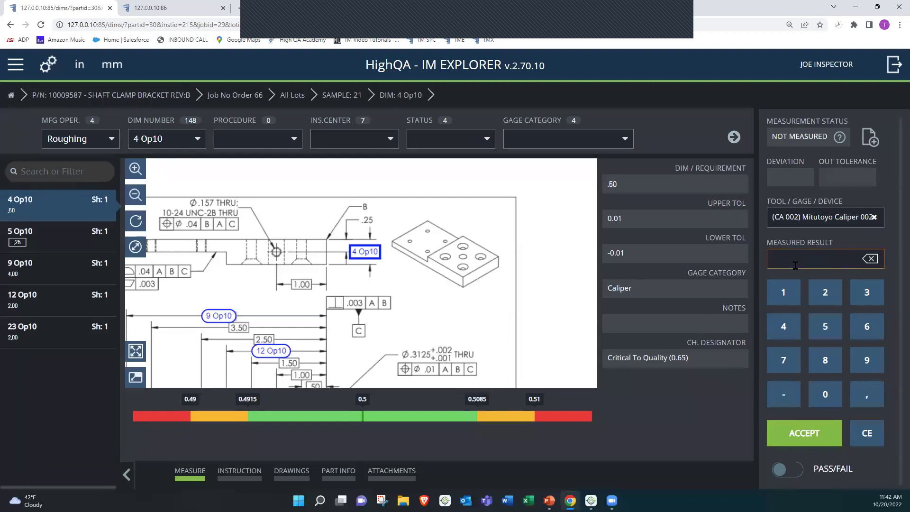
left_click(872, 396)
left_click(828, 330)
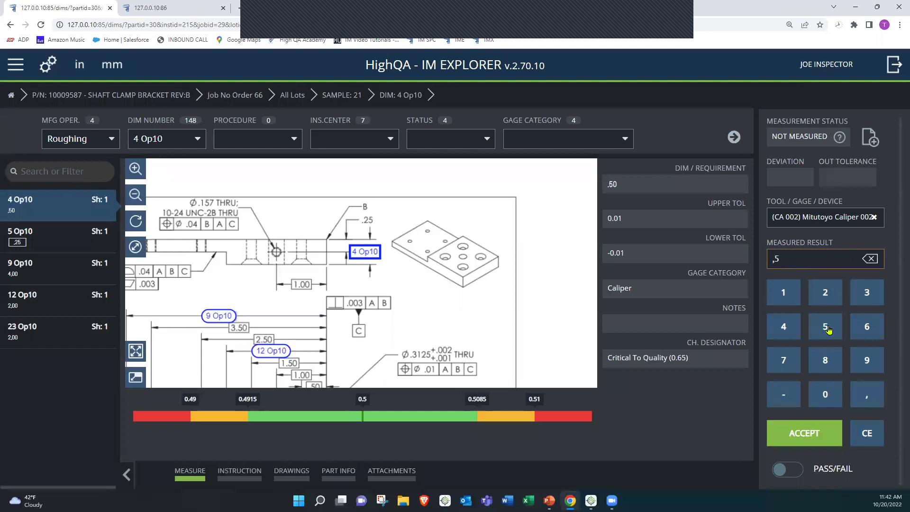
left_click(808, 435)
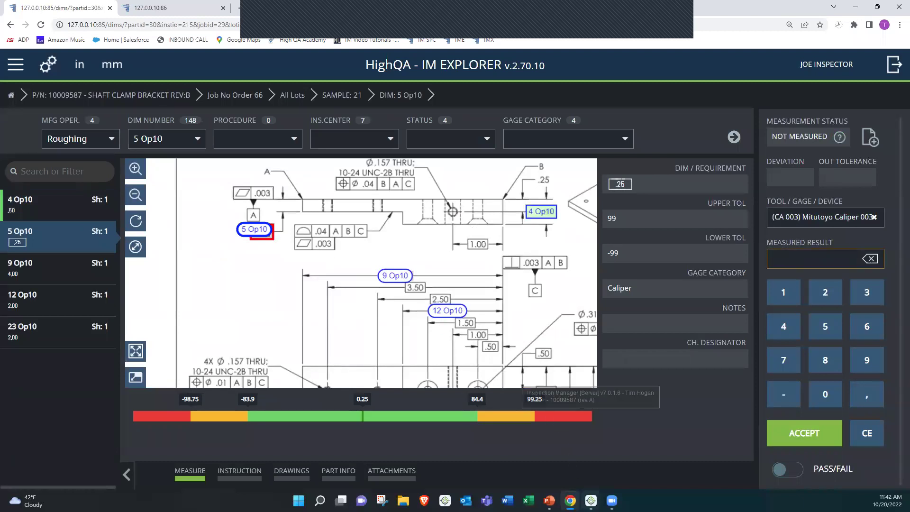
Look at the Roughing dimensions in Inspection Manager, return to IM Explorer, and record dimension 5 Op10 as PASSED with pass/fail entry
left_click(591, 500)
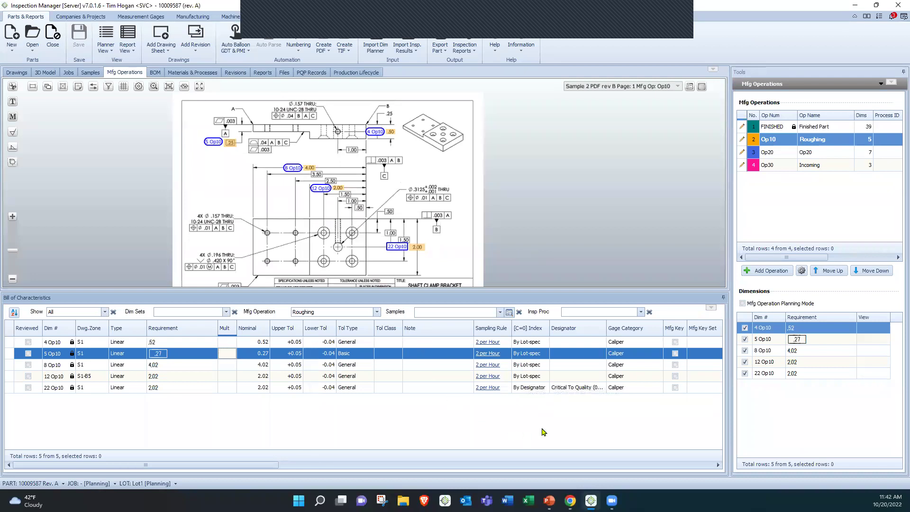
left_click(570, 500)
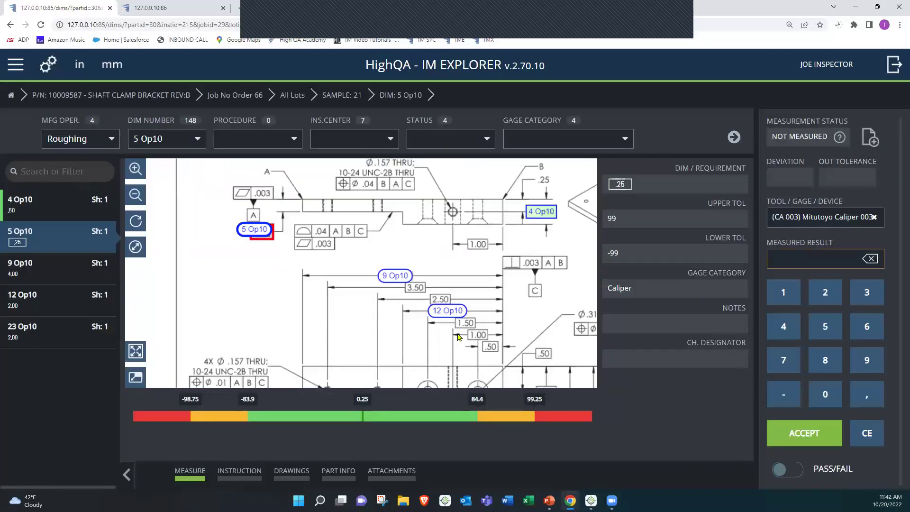
left_click(782, 470)
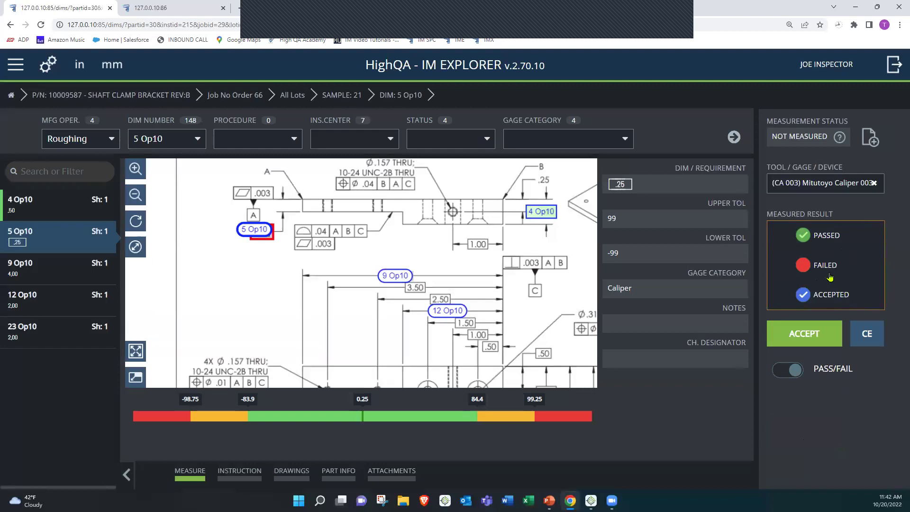
left_click(833, 237)
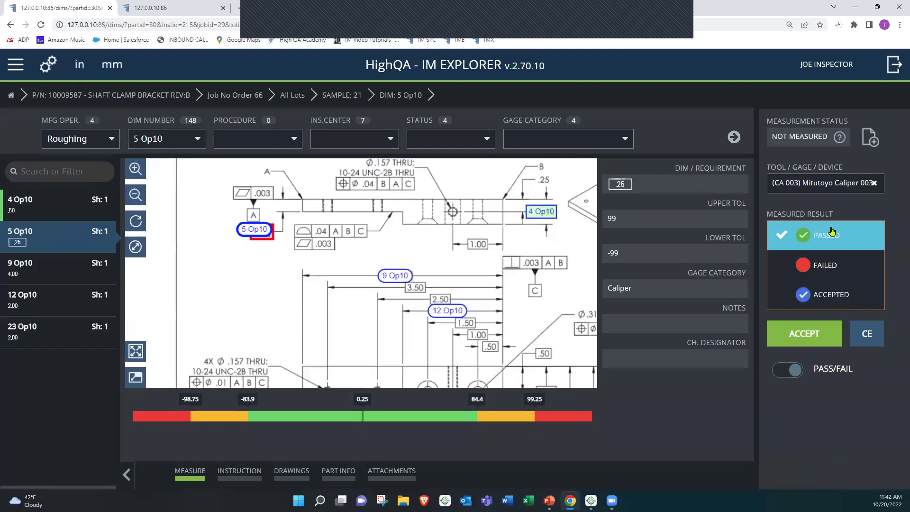
left_click(796, 337)
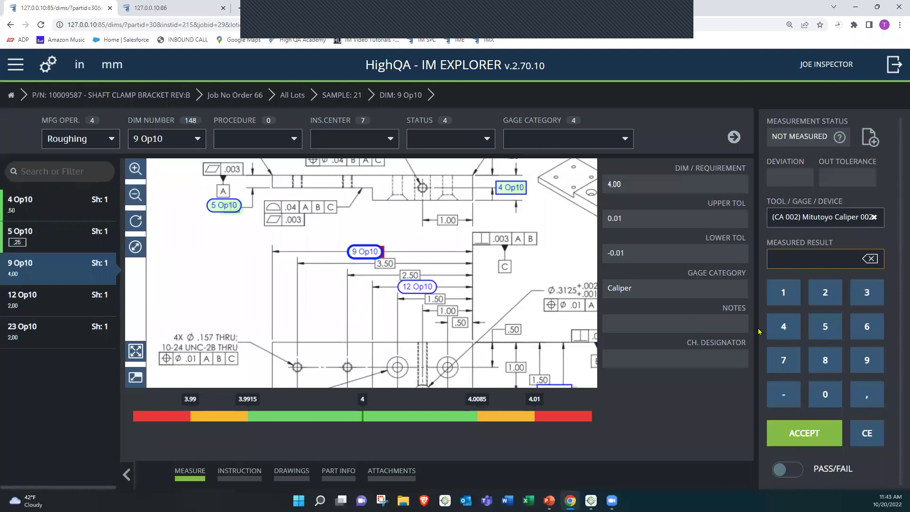
Record a measured result of 8 for dimension 9 Op10 and keep it as failed
left_click(824, 361)
left_click(803, 436)
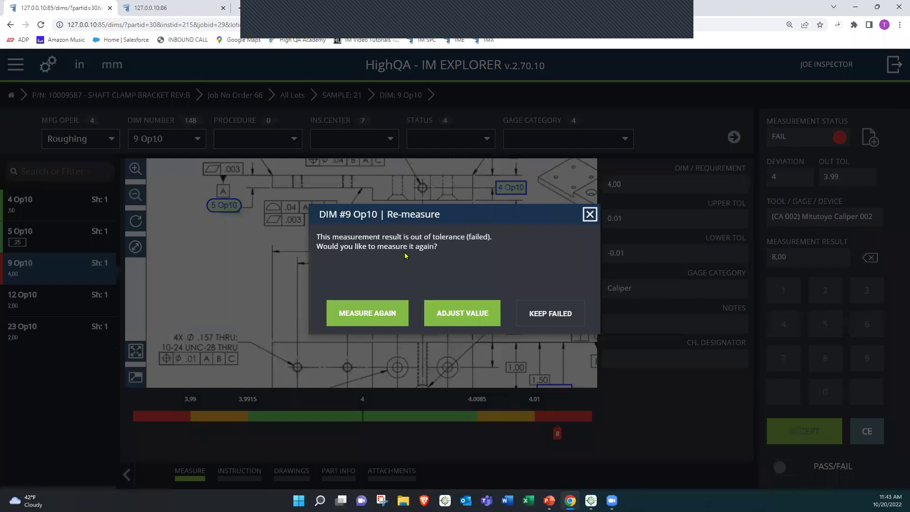
left_click(553, 317)
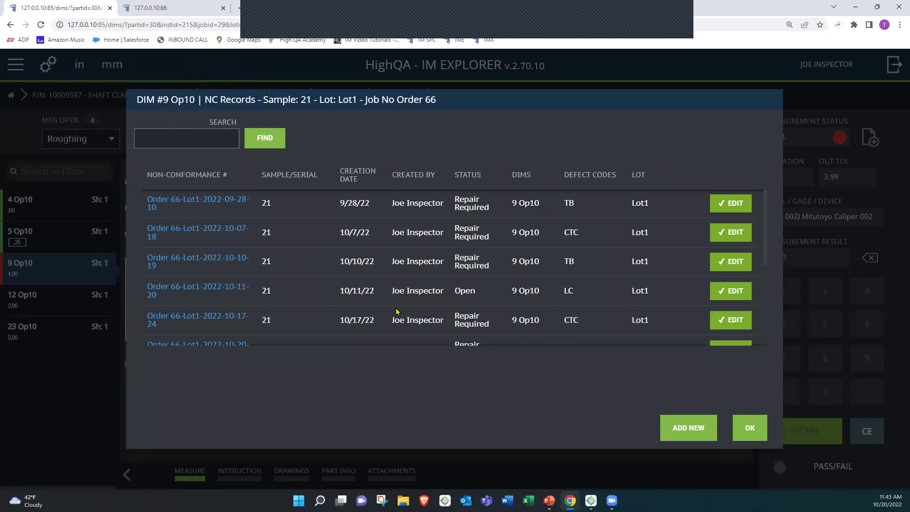
Add a new non-conformance for dimension 9 Op10 with status Repair Required and the comment "Scratched"
left_click(677, 429)
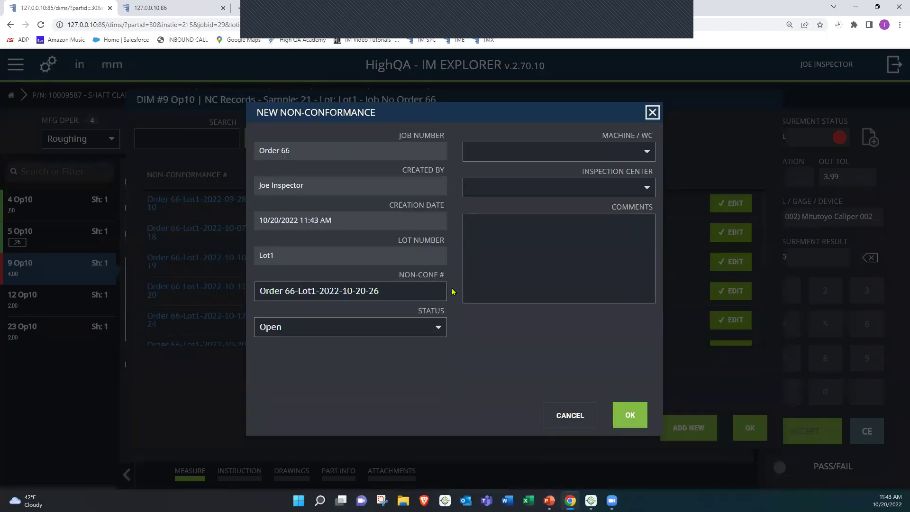
left_click(363, 291)
left_click(339, 325)
left_click(318, 243)
left_click(560, 270)
type("Scratched")
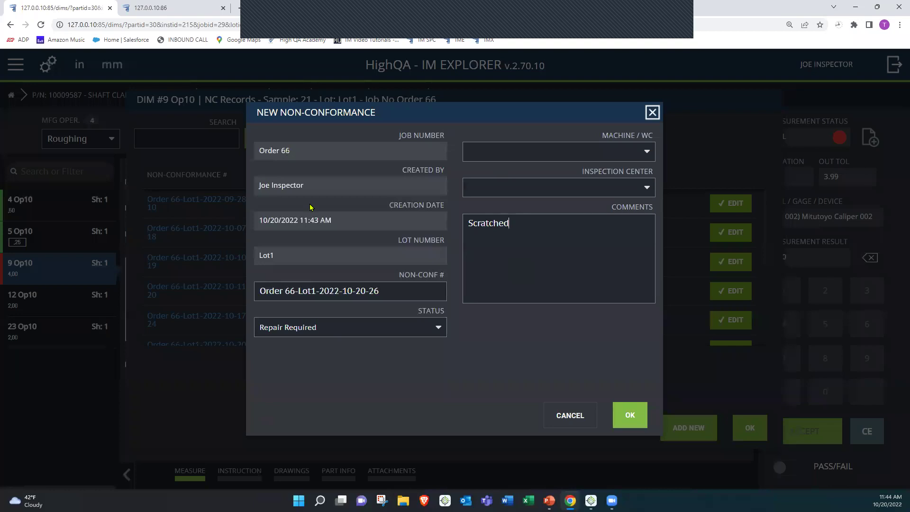
left_click(630, 415)
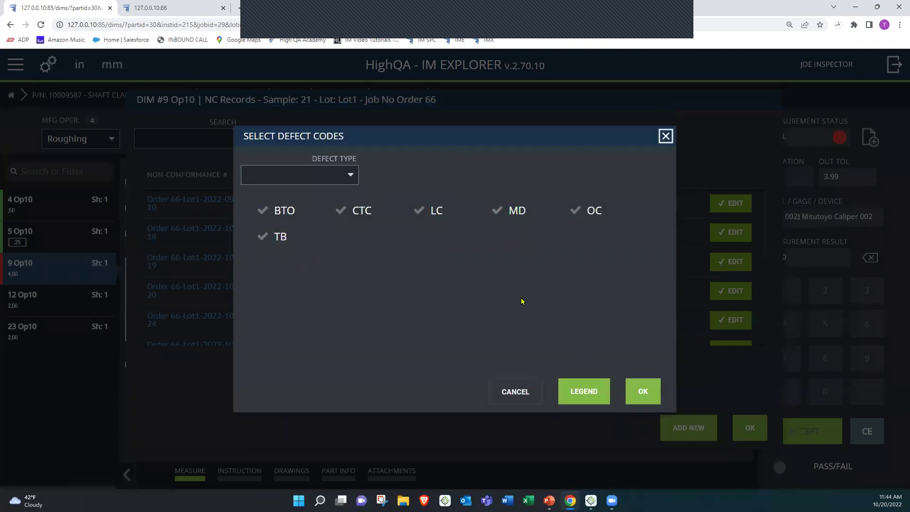
Assign defect code CTC to the new non-conformance and close its record
left_click(366, 212)
left_click(642, 392)
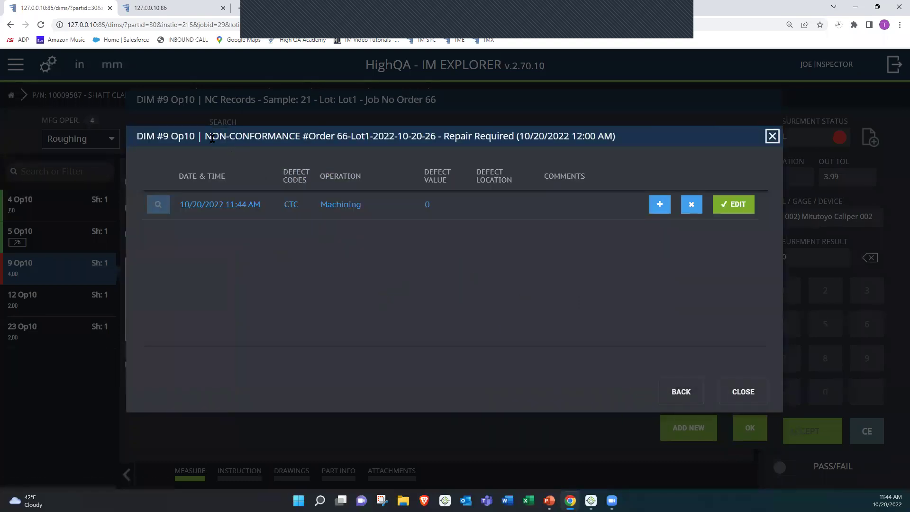
left_click(211, 137)
left_click(742, 392)
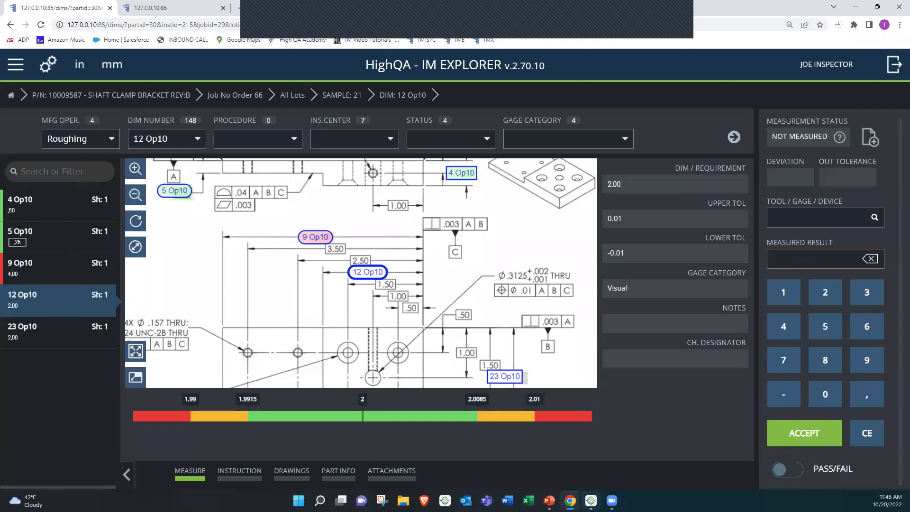
Switch to Inspection Manager, filter the Bill of Characteristics to the Finished Part operation, and show the part's drawings
left_click(590, 499)
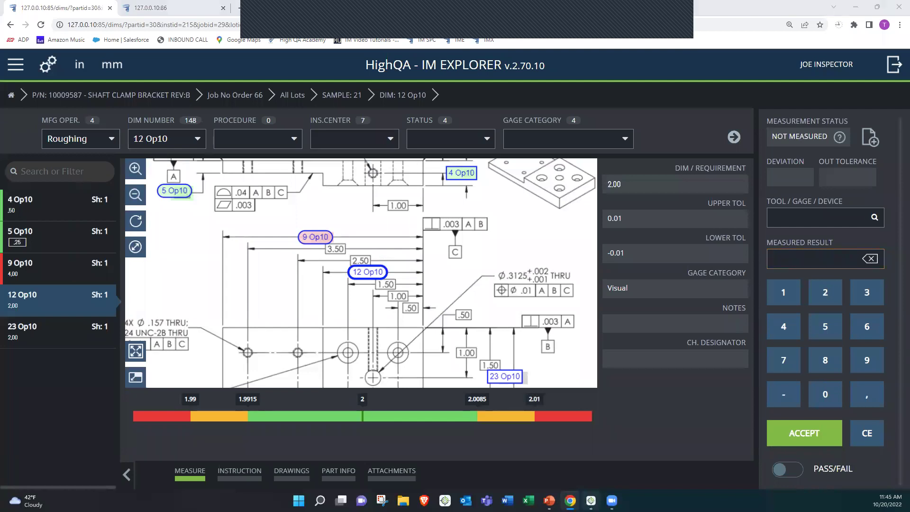
left_click(334, 313)
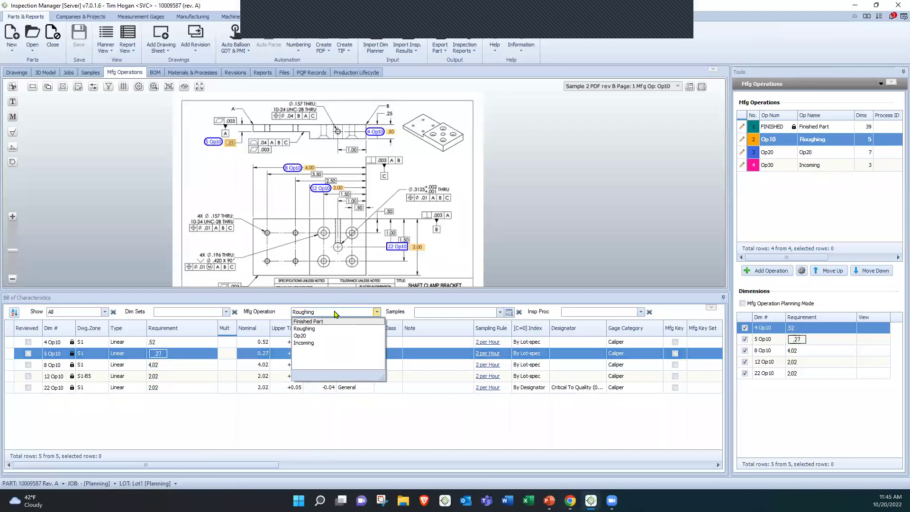
left_click(331, 322)
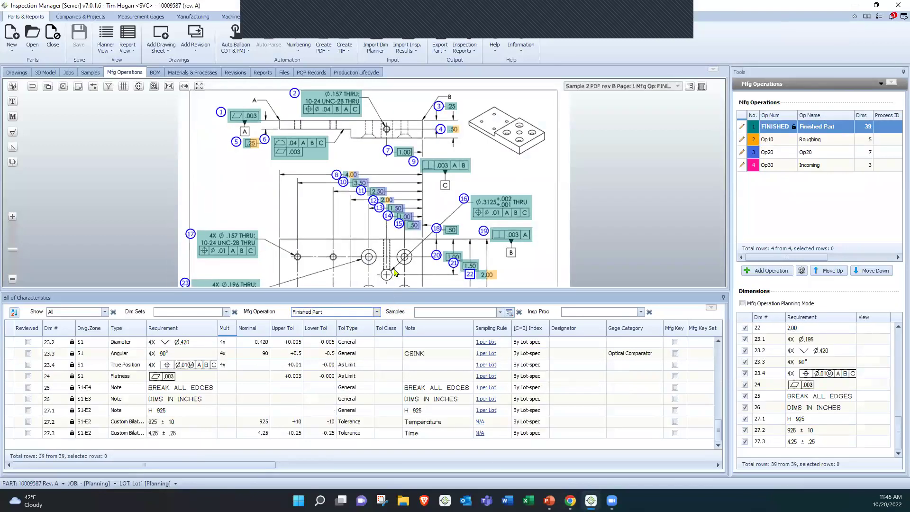
left_click(17, 71)
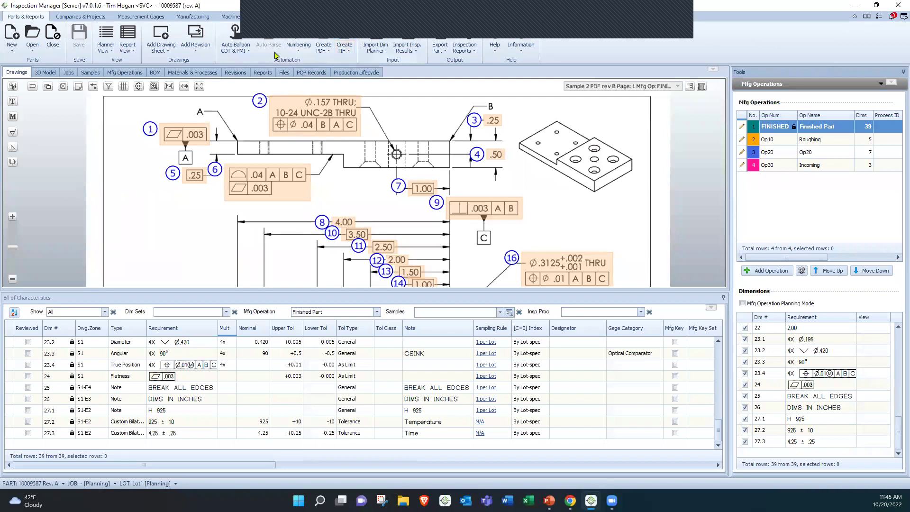
Review the Machine Sync folders, machine data and CMM data schedulers
left_click(234, 15)
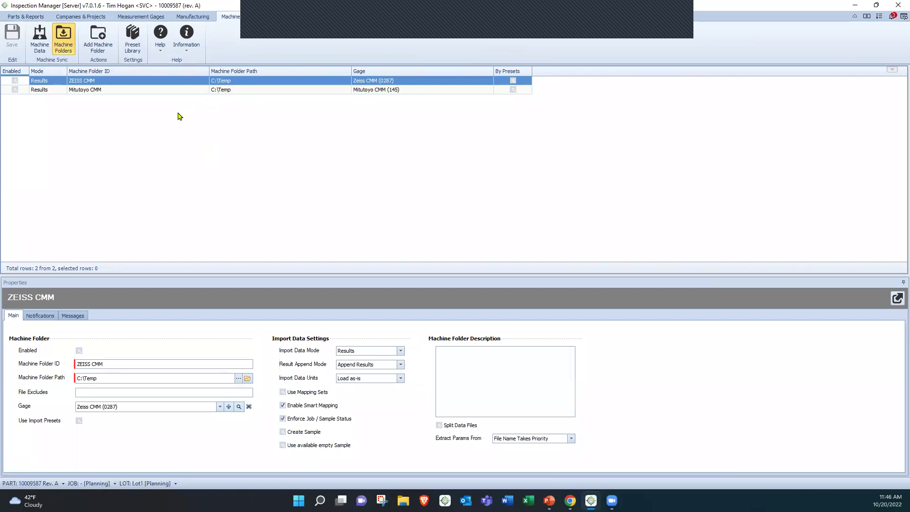
left_click(47, 50)
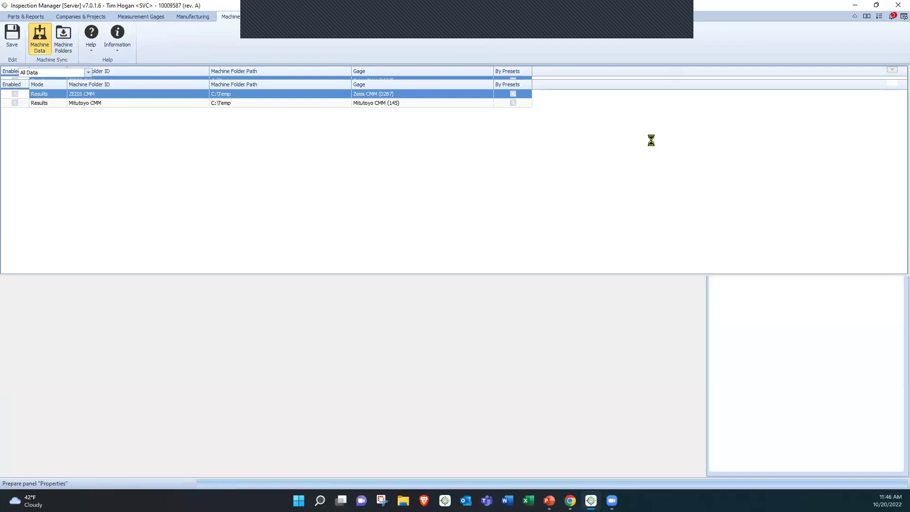
left_click(761, 84)
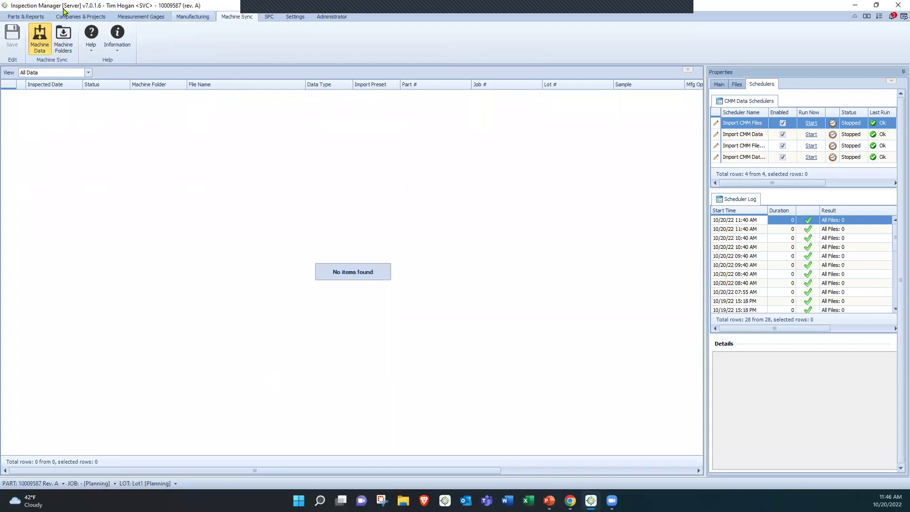
Return to the part's drawing view and switch the tools pane from part properties to the Dimension Editor
left_click(35, 16)
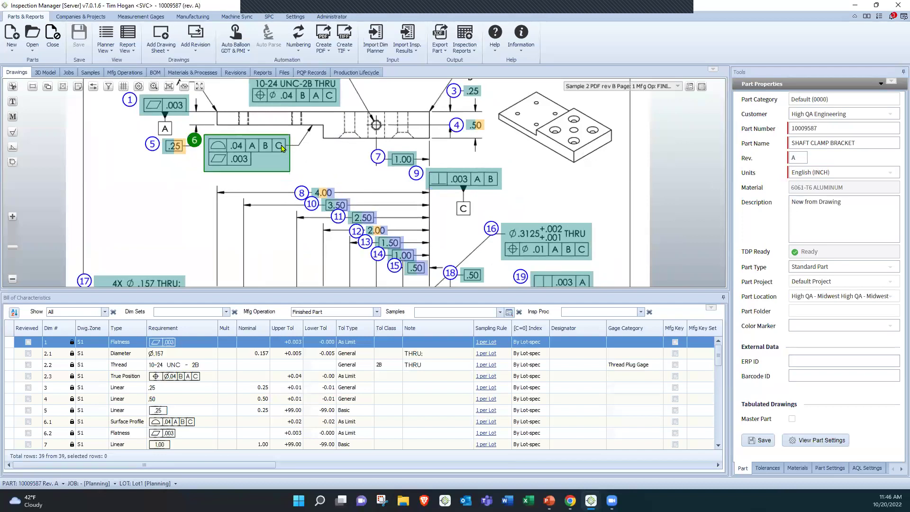
scroll(373, 157, "down", 2)
scroll(374, 156, "down", 1)
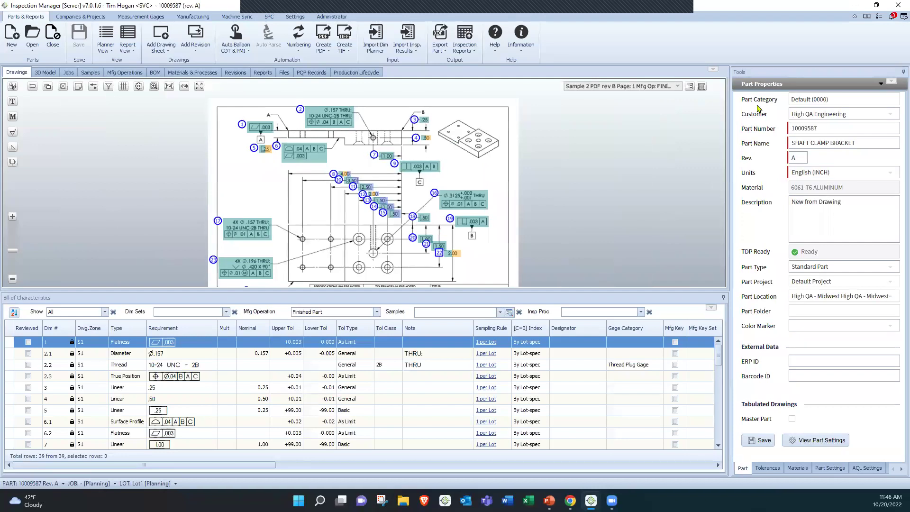
left_click(761, 85)
left_click(767, 106)
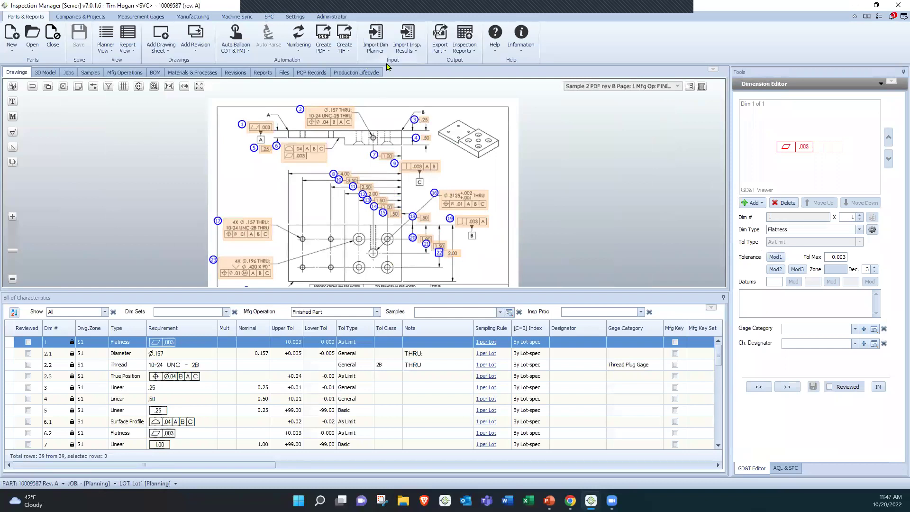
Import inspection results from the file "Sample results - 16_17 New.csv" into the part
left_click(407, 51)
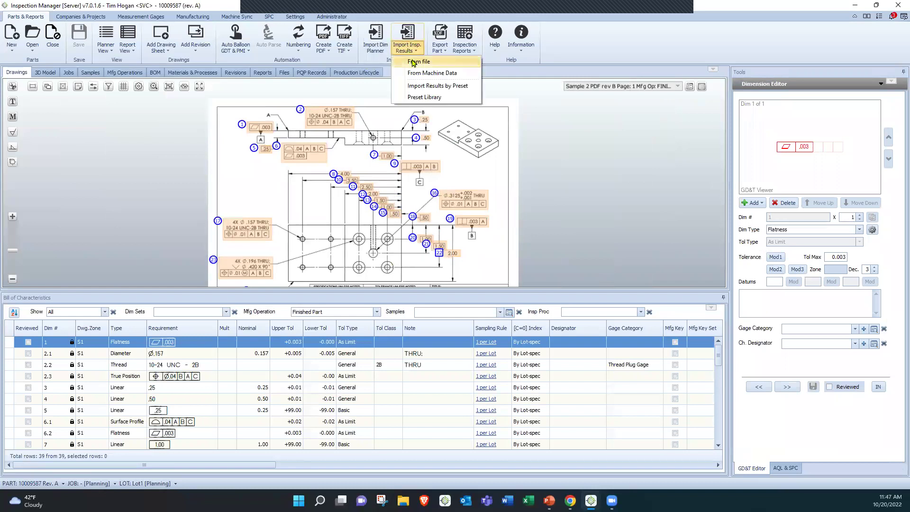
left_click(413, 62)
scroll(221, 210, "down", 2)
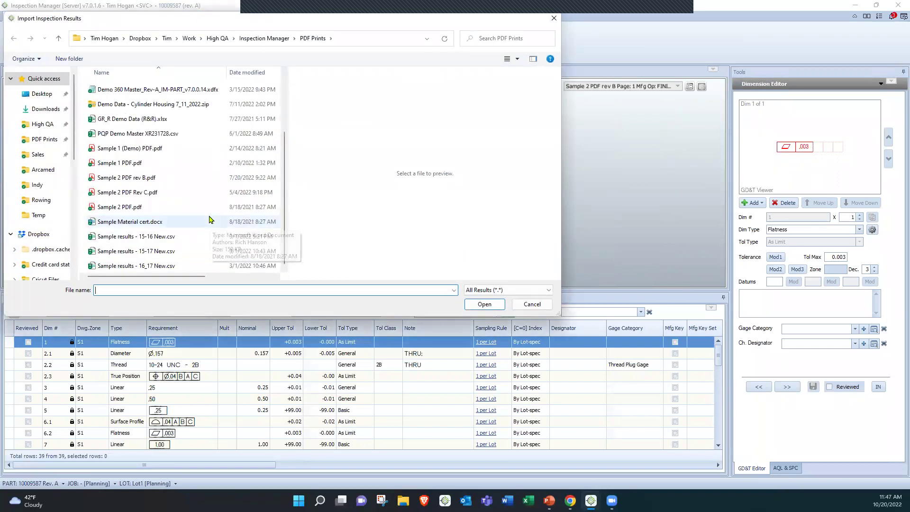
left_click(135, 265)
left_click(483, 304)
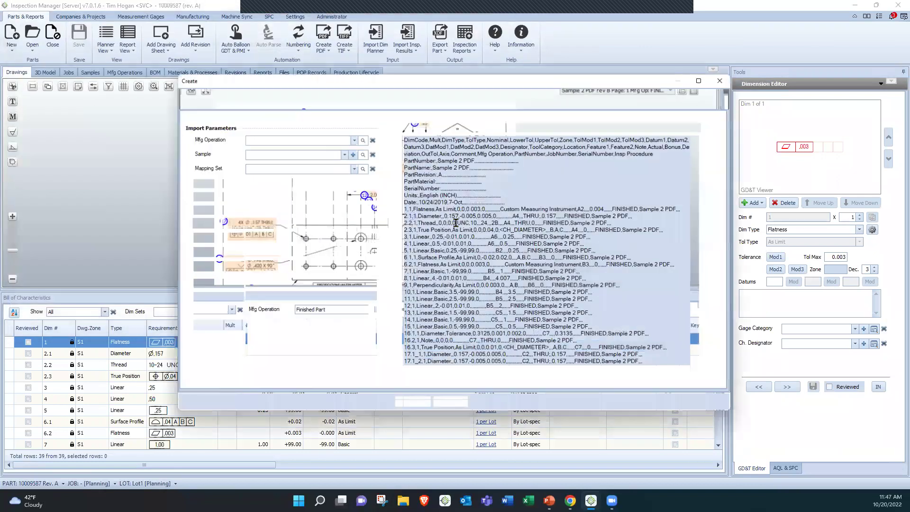
left_click_drag(405, 215, 613, 347)
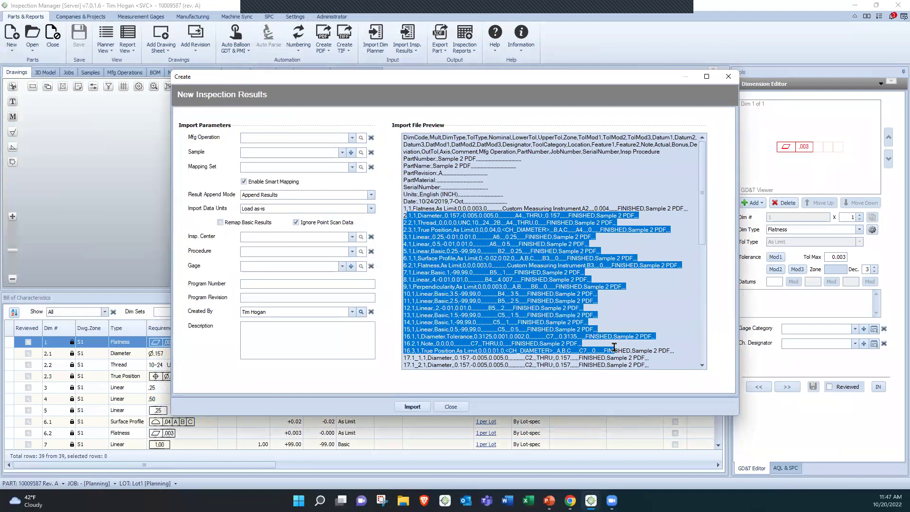
left_click(412, 406)
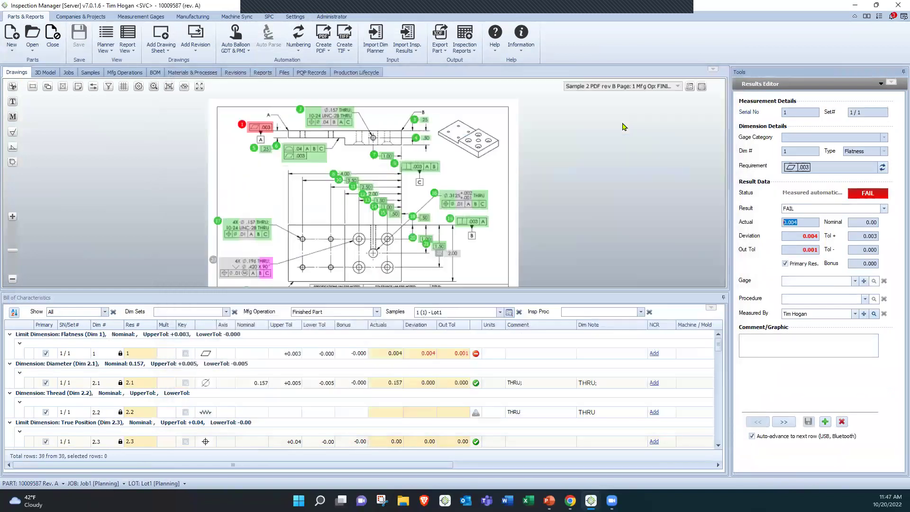
Examine the imported results on the drawing, the result for the hole callout at balloon 2, and the list of samples
scroll(405, 123, "up", 2)
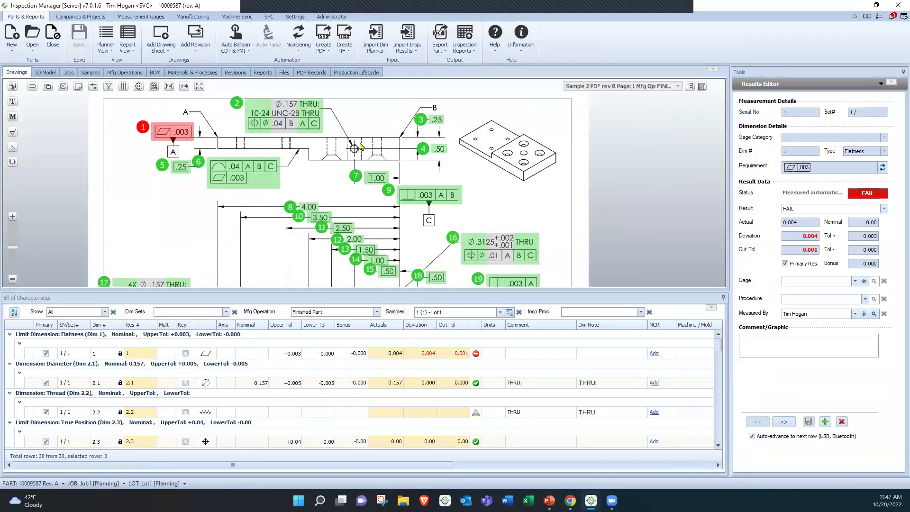
scroll(360, 146, "up", 3)
left_click_drag(375, 201, 361, 187)
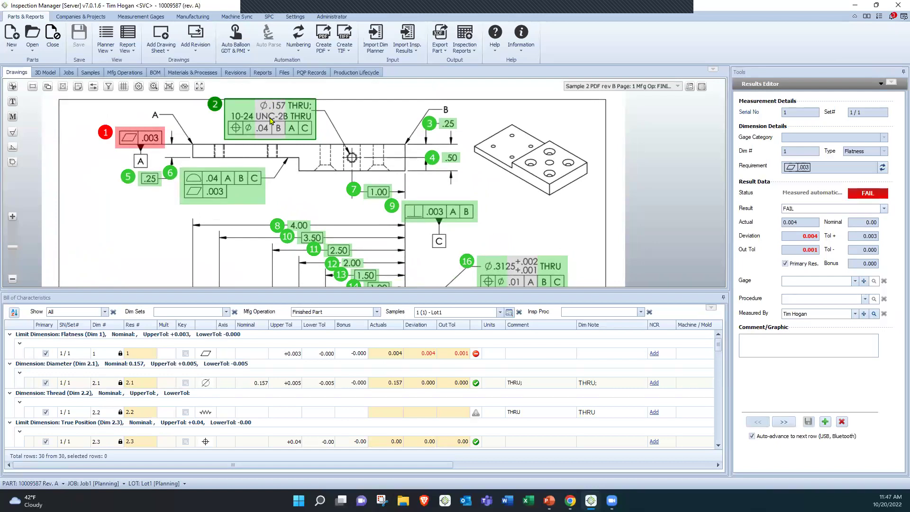
scroll(286, 189, "up", 2)
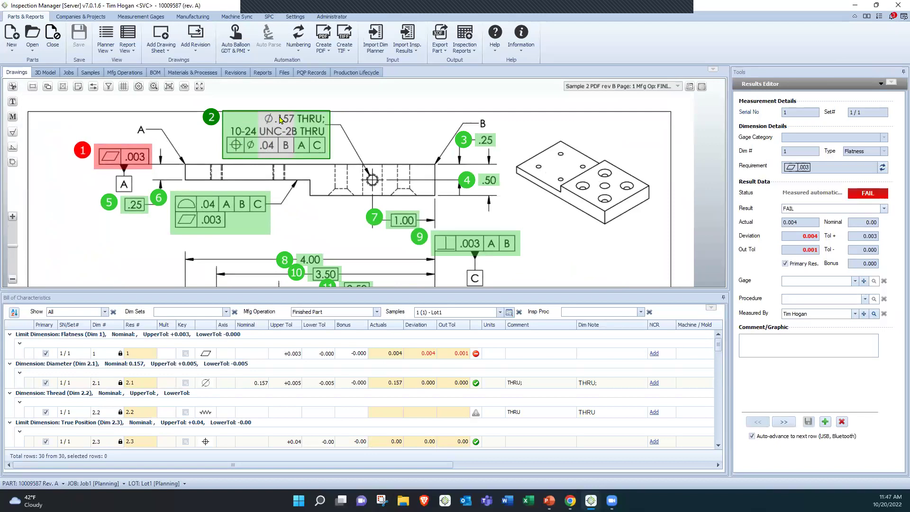
scroll(281, 119, "up", 1)
scroll(281, 119, "up", 1)
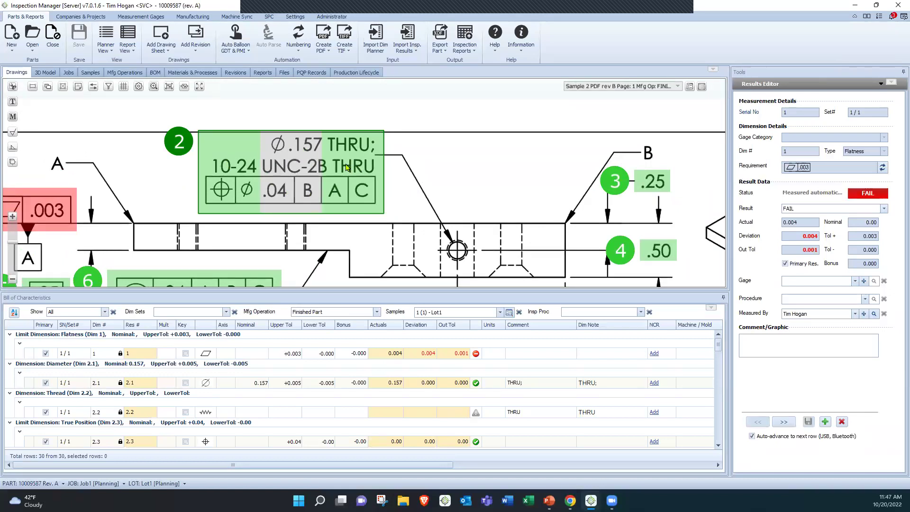
left_click(319, 165)
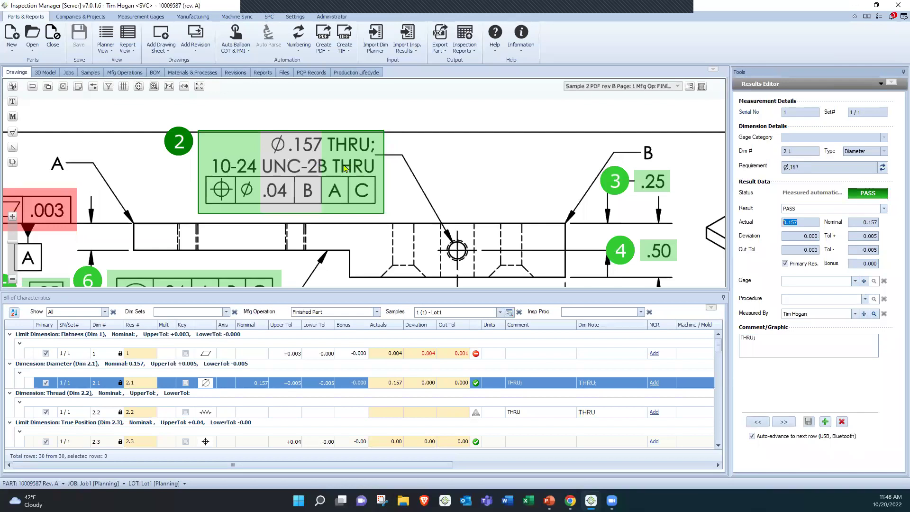
left_click(345, 170)
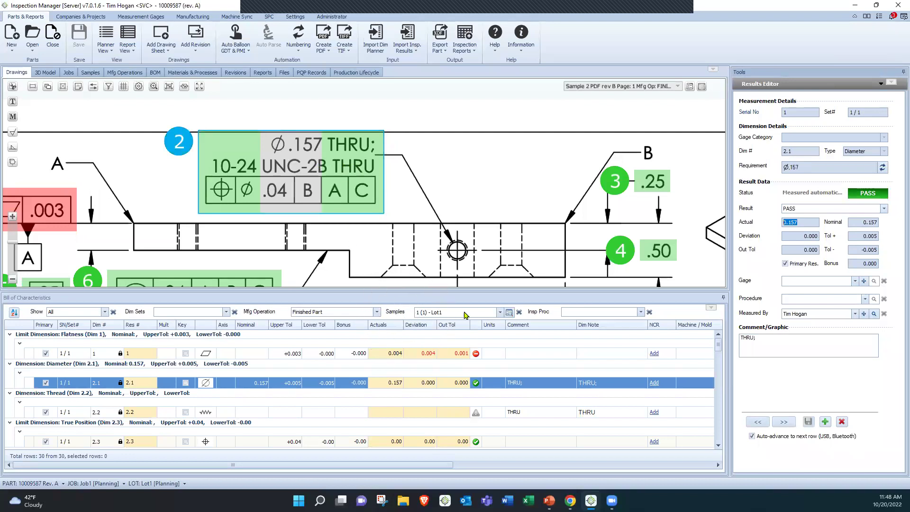
left_click(501, 312)
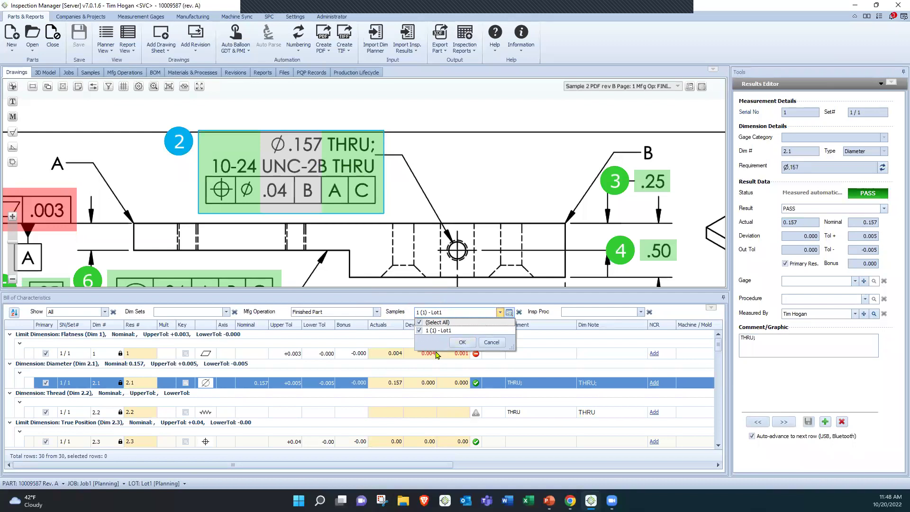
left_click(493, 342)
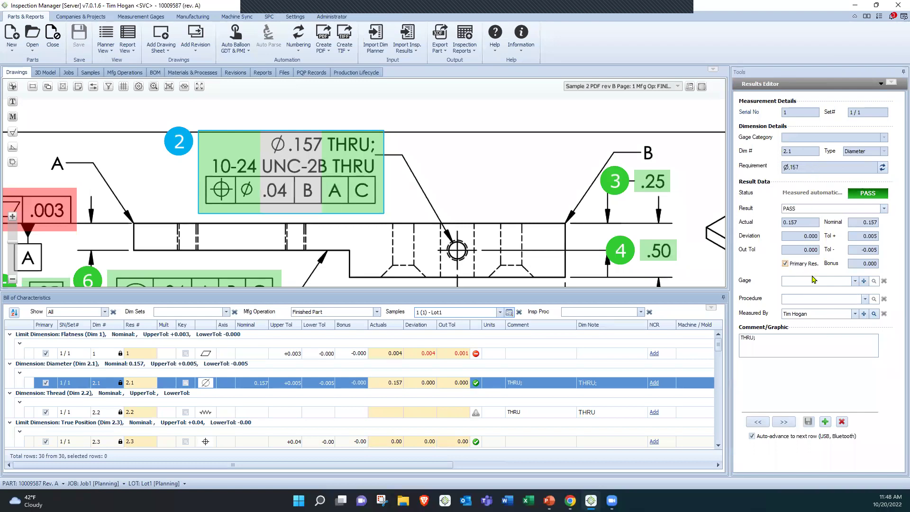
Record thread dimension 2.2 as PASS with the KATO Thread Gage (4251) and save the result
left_click(783, 423)
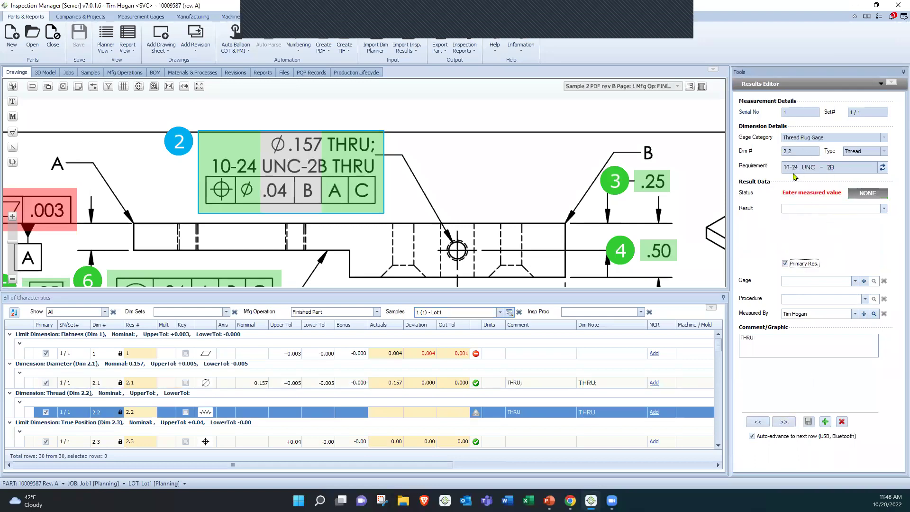
left_click(787, 209)
left_click(855, 281)
left_click(806, 291)
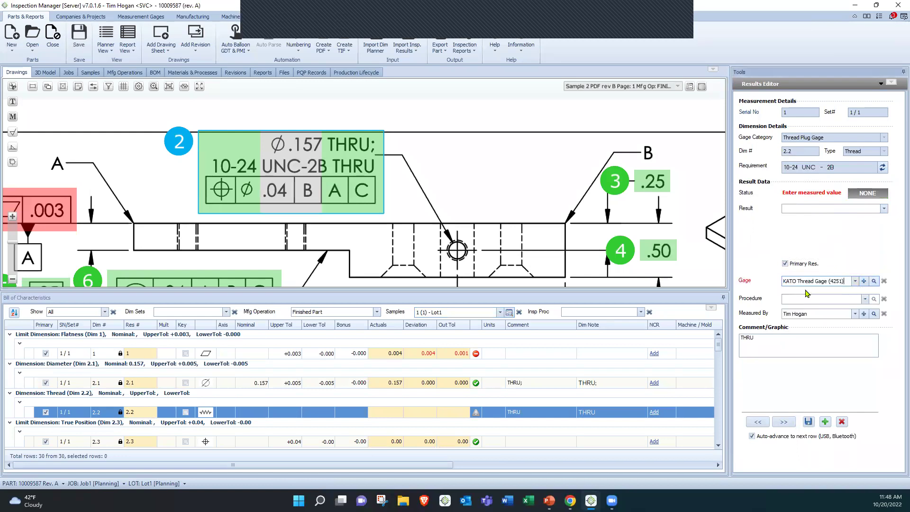
left_click(832, 212)
left_click(800, 227)
left_click(808, 421)
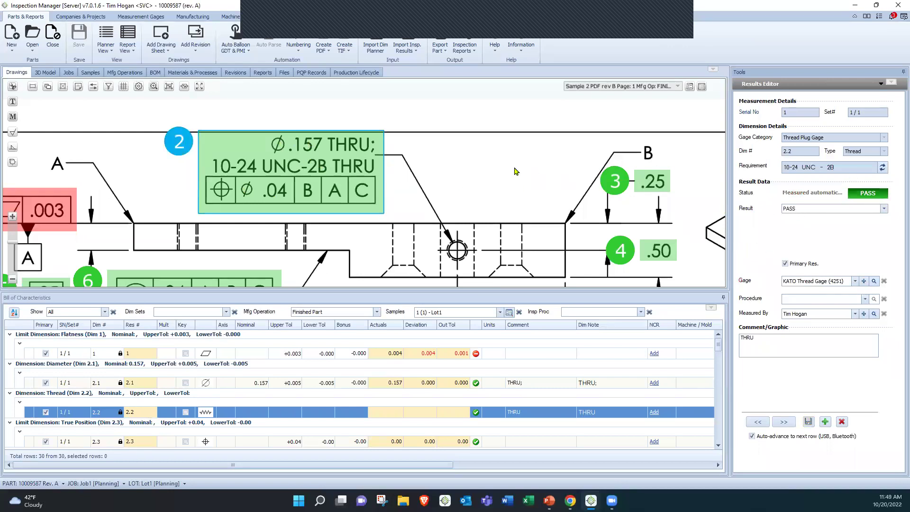
Create a Single Piece Report for the finished part using the AS9102 Rev B template
scroll(516, 171, "down", 4)
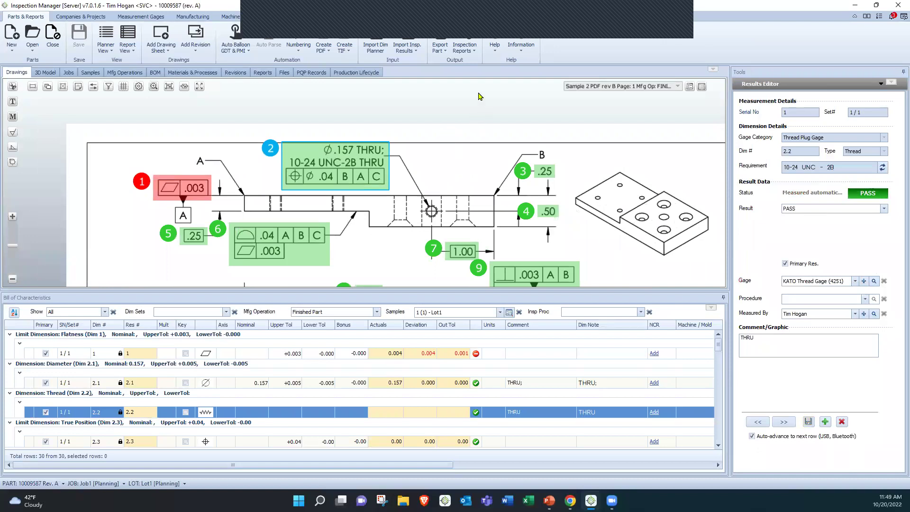
left_click(466, 50)
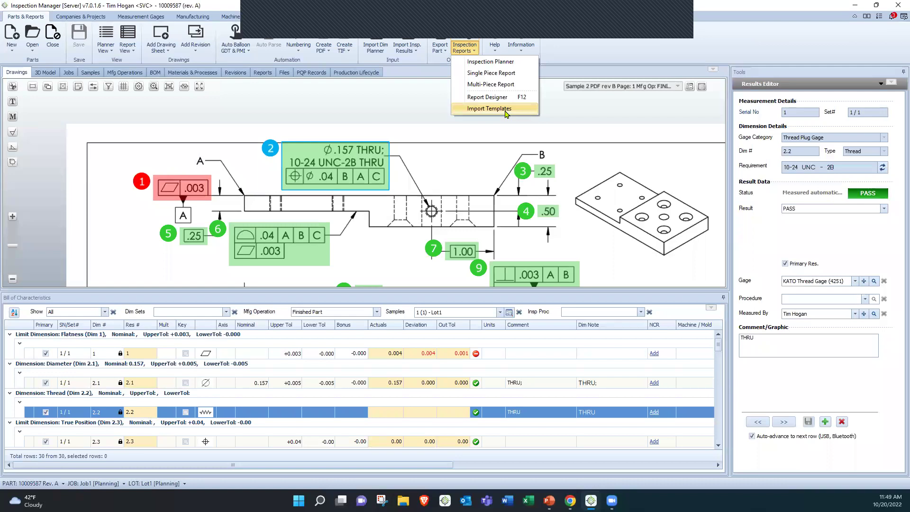
left_click(504, 75)
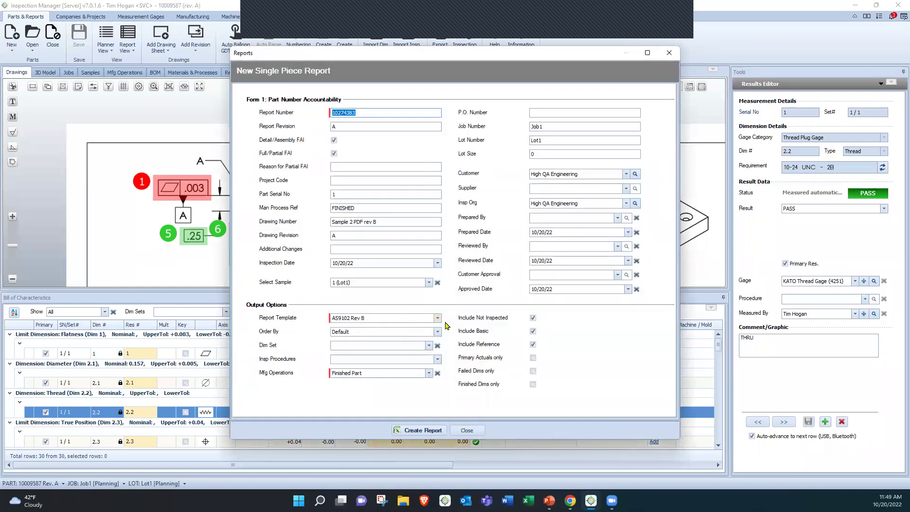
left_click(438, 321)
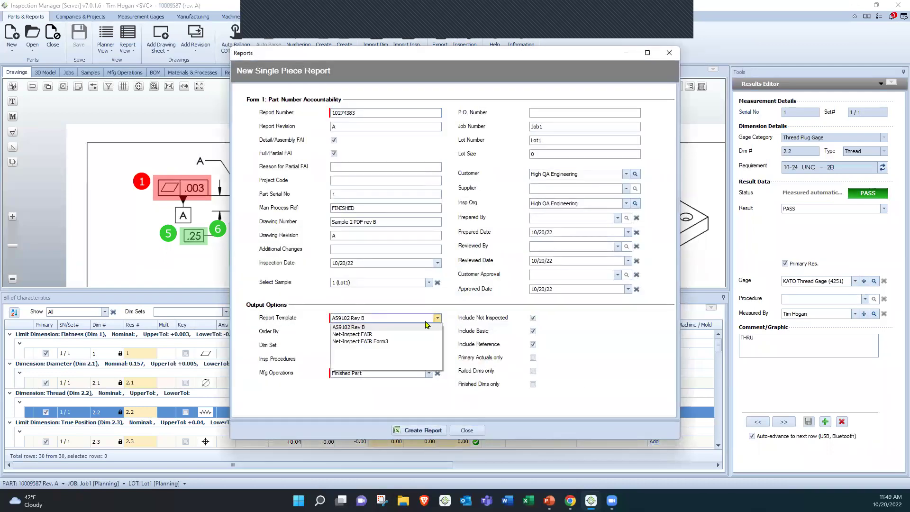
left_click(370, 330)
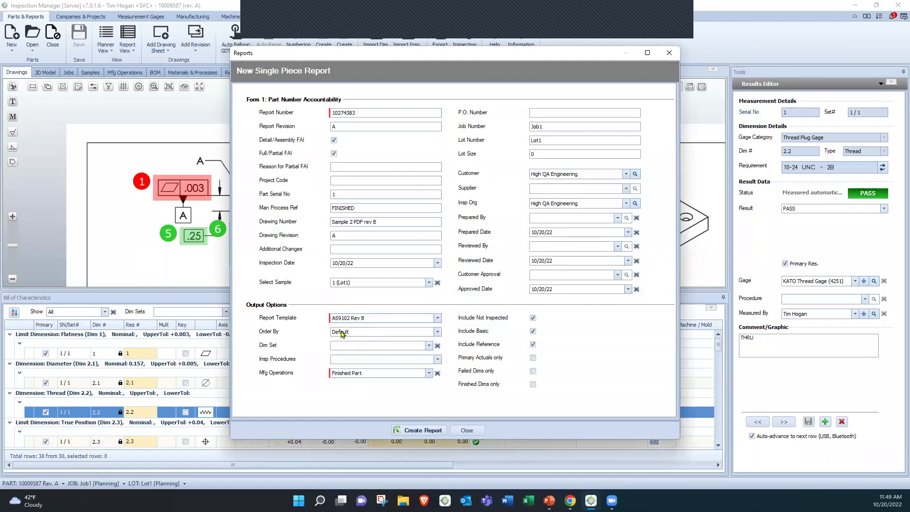
left_click(424, 434)
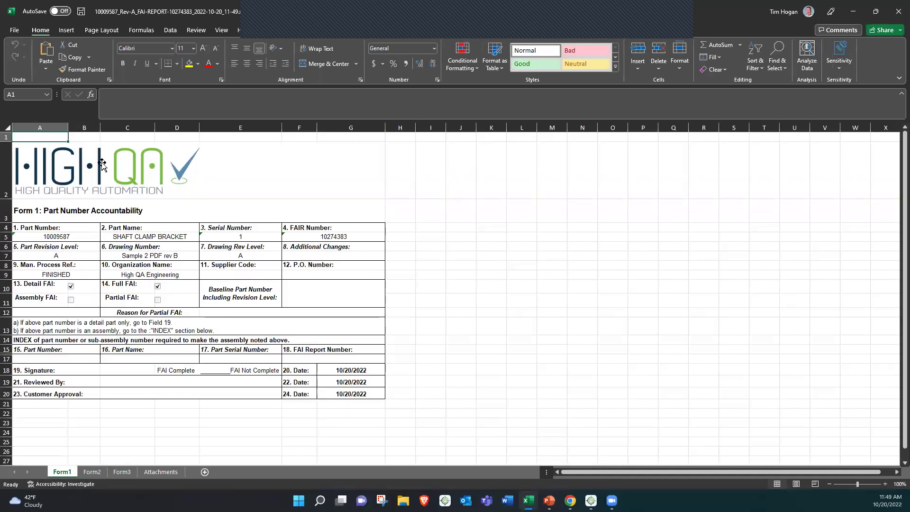
Review the report's part details on Form1, the material row on Form2, and the attached material cert in Excel
left_click(141, 182)
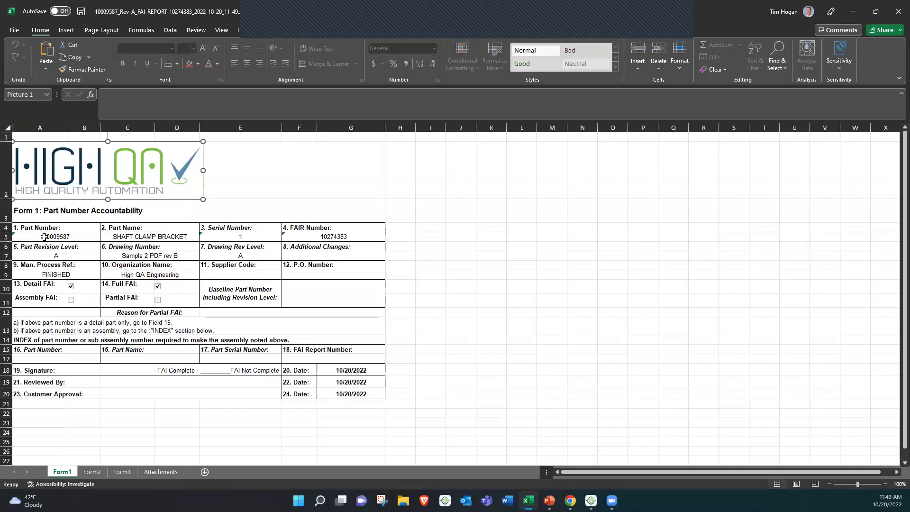
left_click_drag(7, 237, 7, 275)
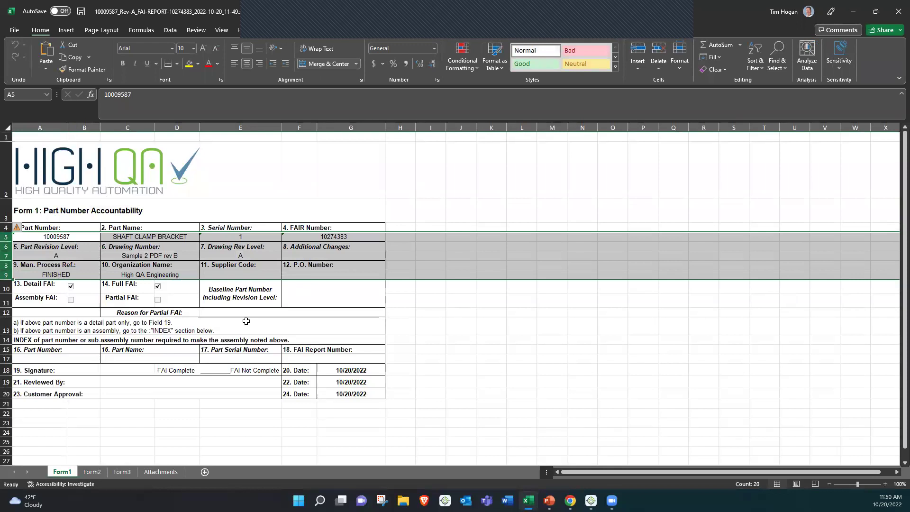
left_click(94, 472)
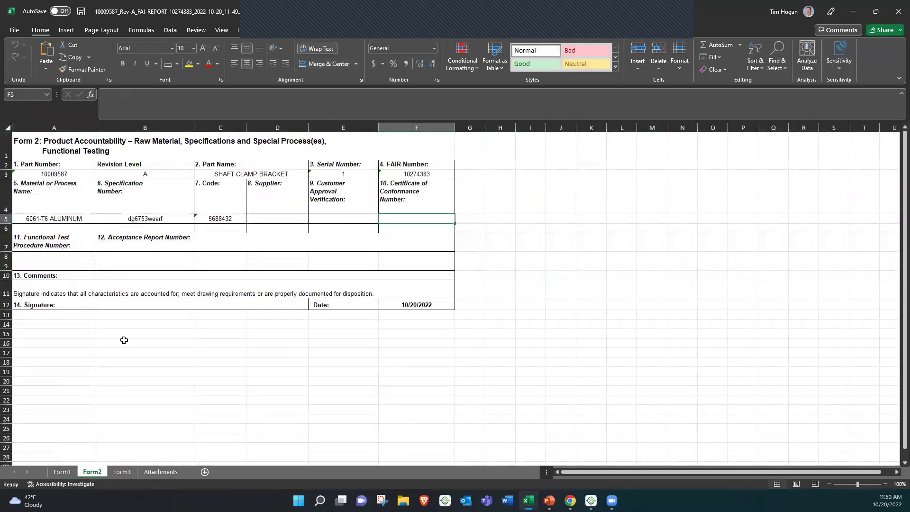
left_click(6, 218)
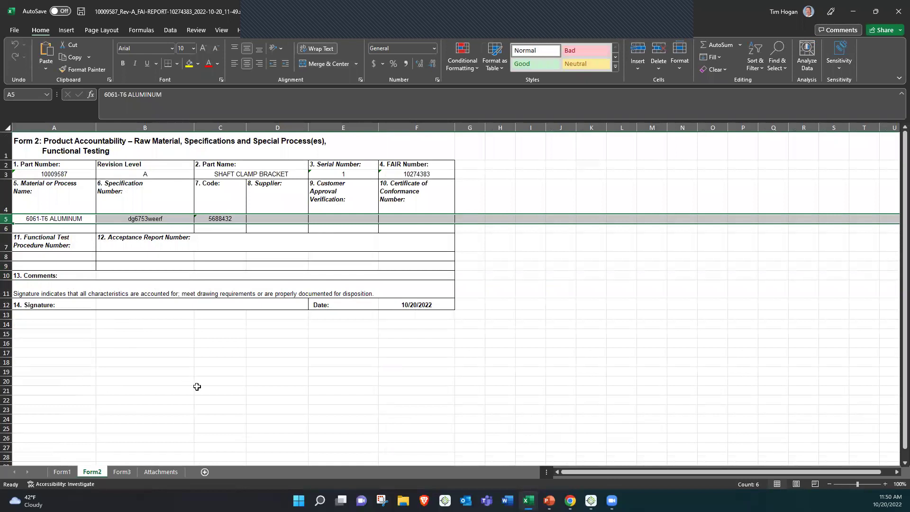
left_click(173, 472)
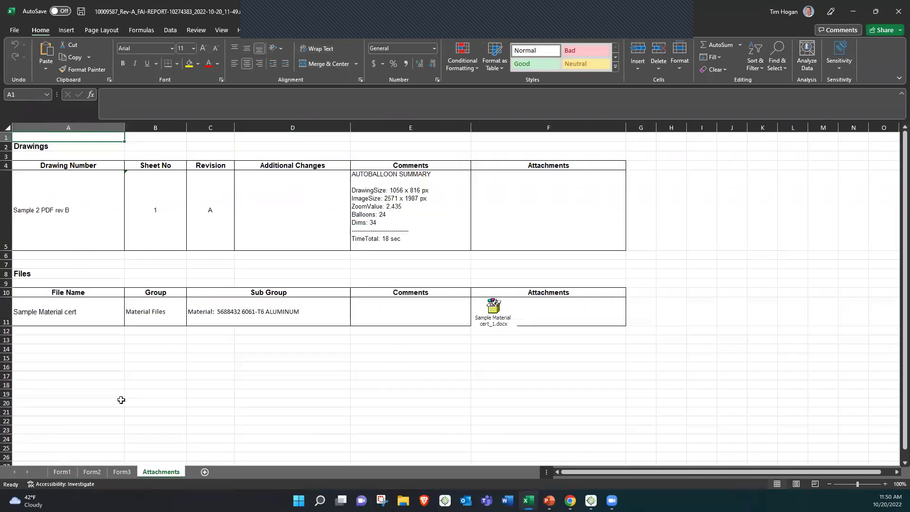
left_click_drag(427, 273, 519, 354)
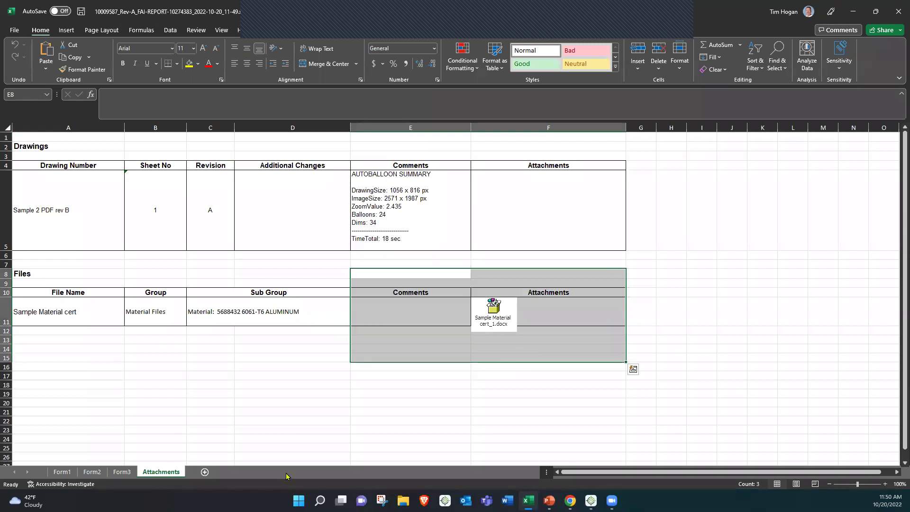
Review the Form3 characteristic results, checking the thread row 2.2 and the Designed Tooling column
left_click(115, 473)
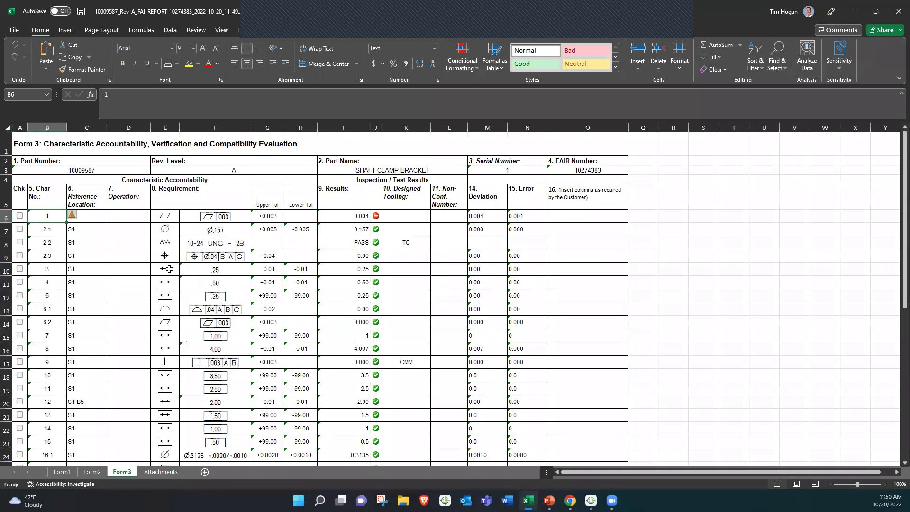
left_click(6, 242)
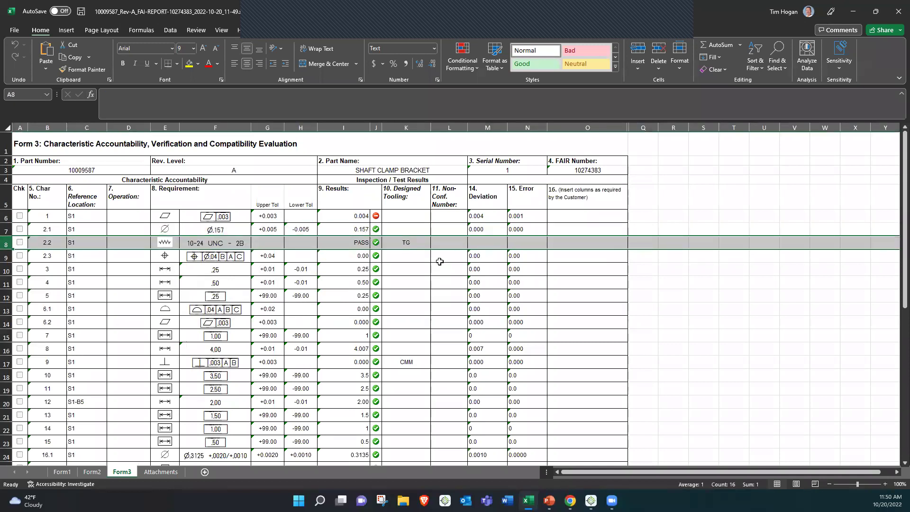
left_click(417, 127)
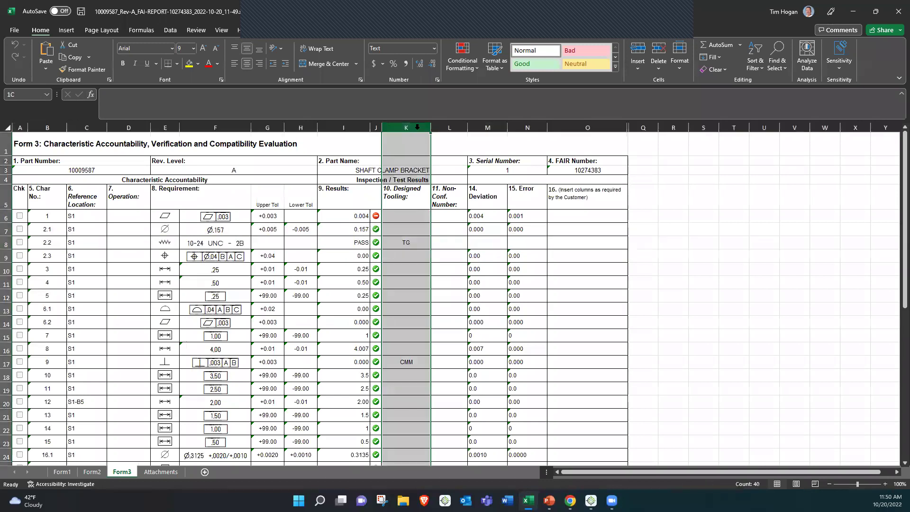
scroll(404, 279, "down", 1)
scroll(404, 277, "up", 1)
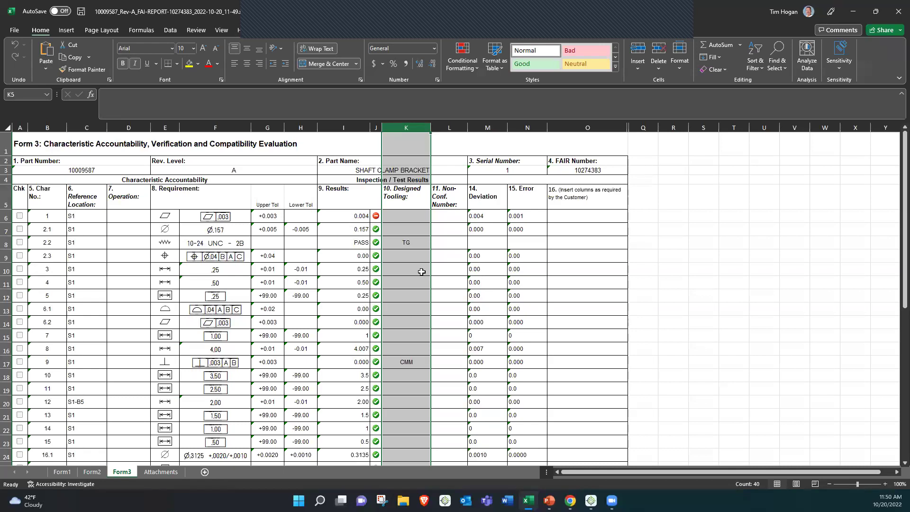
Check the Non-Conf. Number and Reference Location columns on Form3, and close the report workbook
left_click(451, 125)
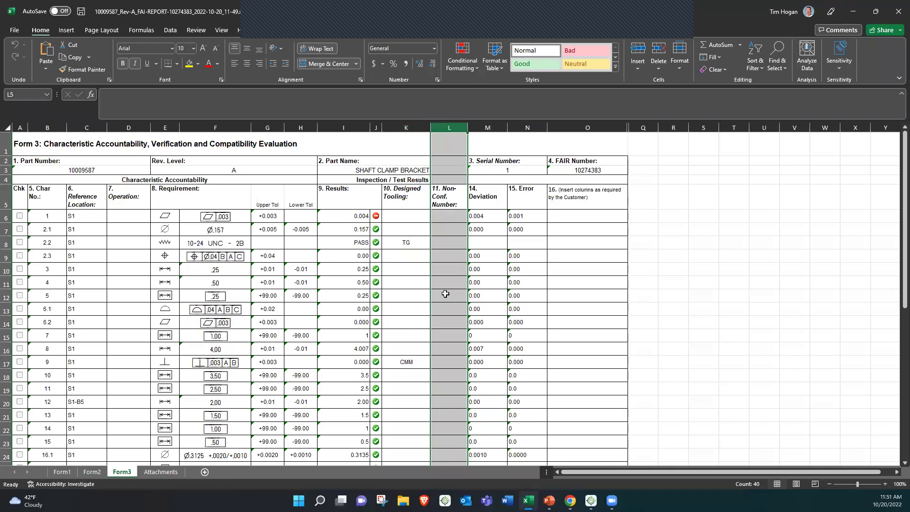
scroll(446, 291, "down", 1)
scroll(446, 291, "up", 1)
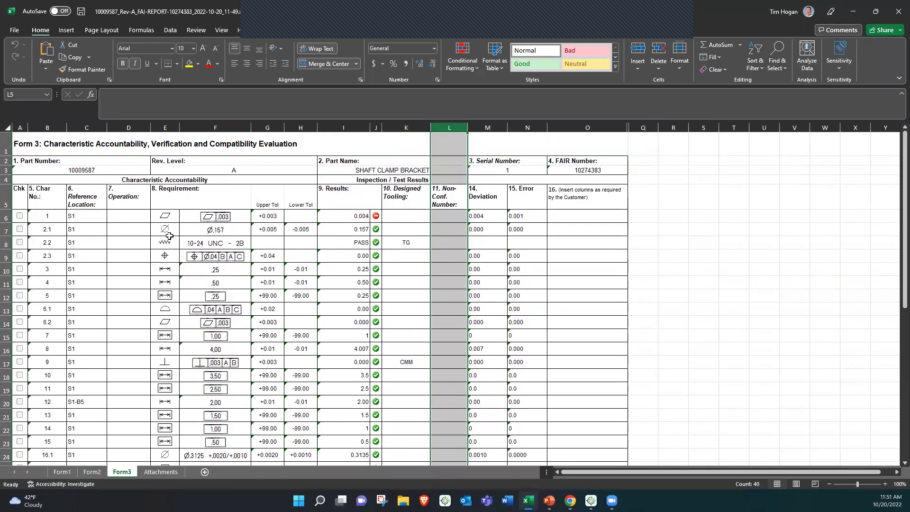
left_click(87, 127)
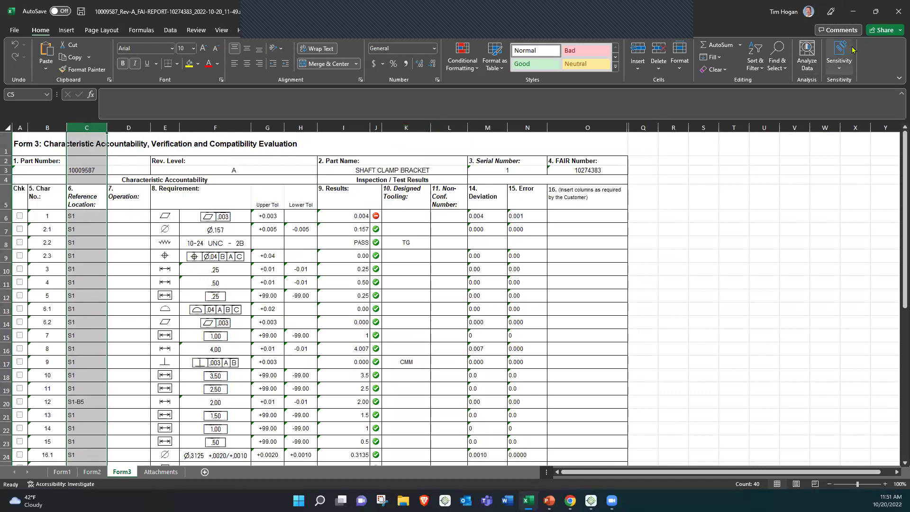
left_click(898, 11)
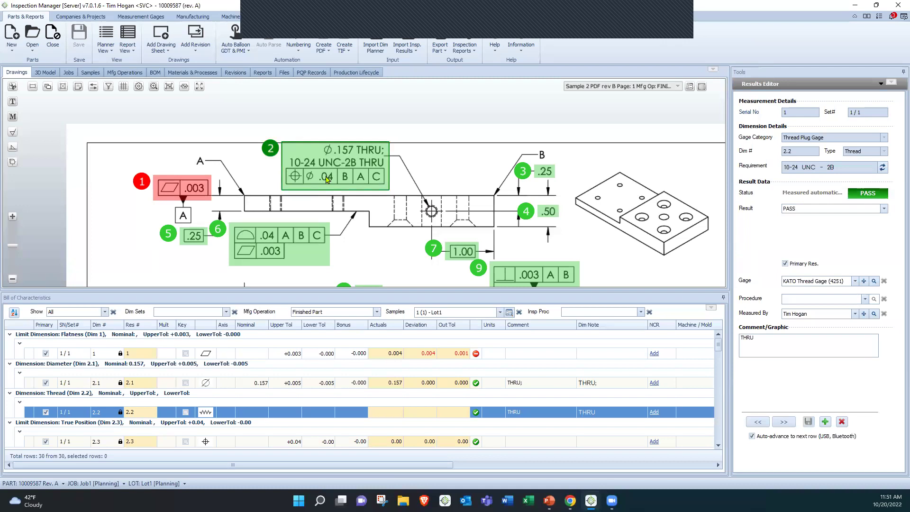
Check the list of reports created for the bracket, and open the SPC Demo Data part
left_click(264, 73)
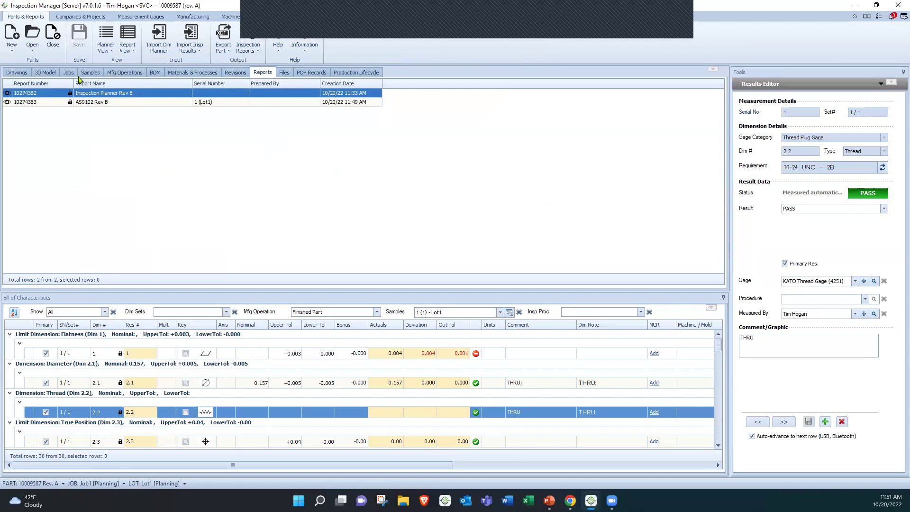
left_click(32, 43)
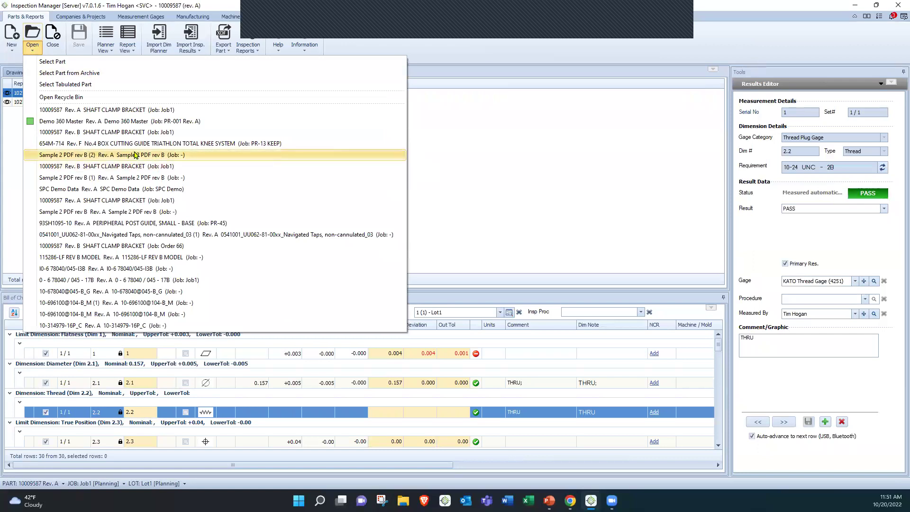
left_click(34, 33)
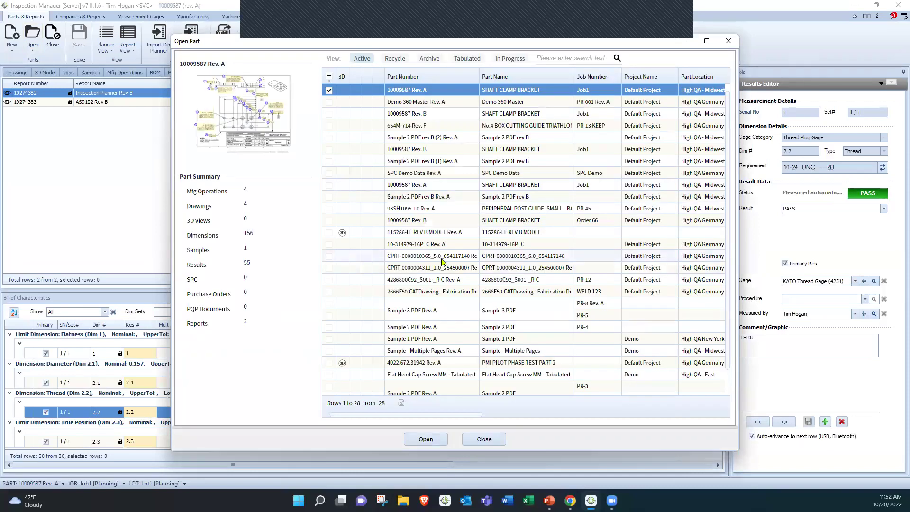
left_click(424, 173)
left_click(426, 439)
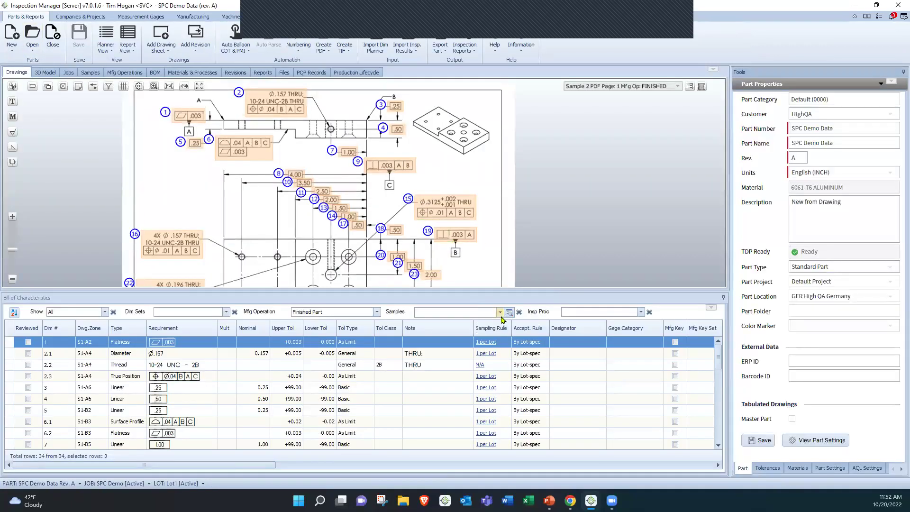
Review the Lot1 sample list and the AQL and SPC settings of the 2.00 linear dimension 23
left_click(500, 311)
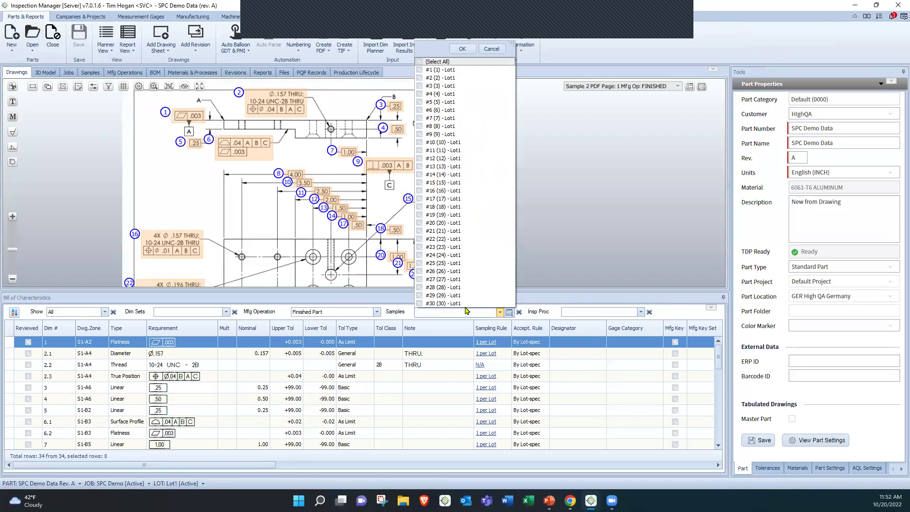
left_click(541, 249)
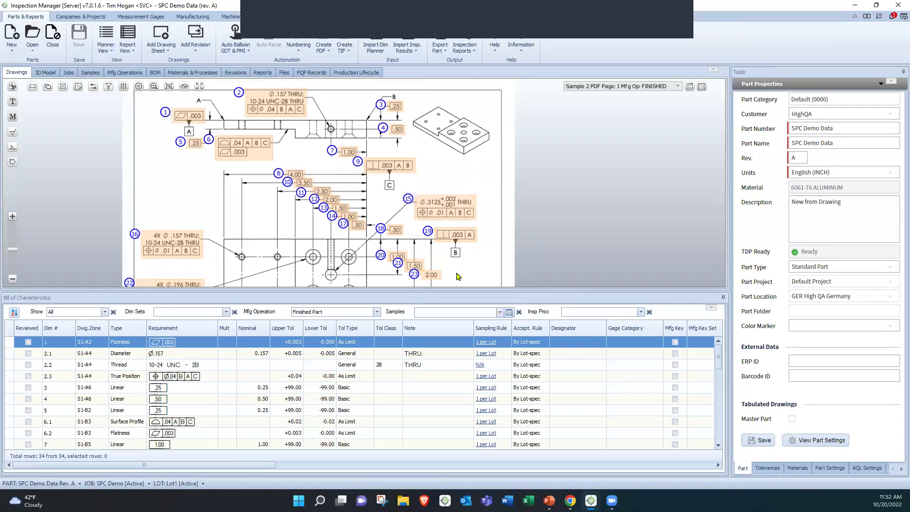
left_click_drag(456, 266, 449, 230)
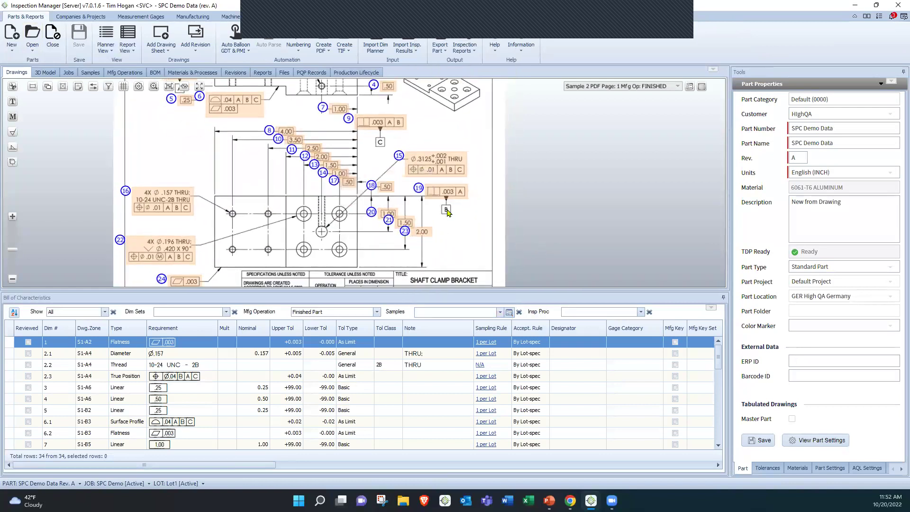
left_click(419, 229)
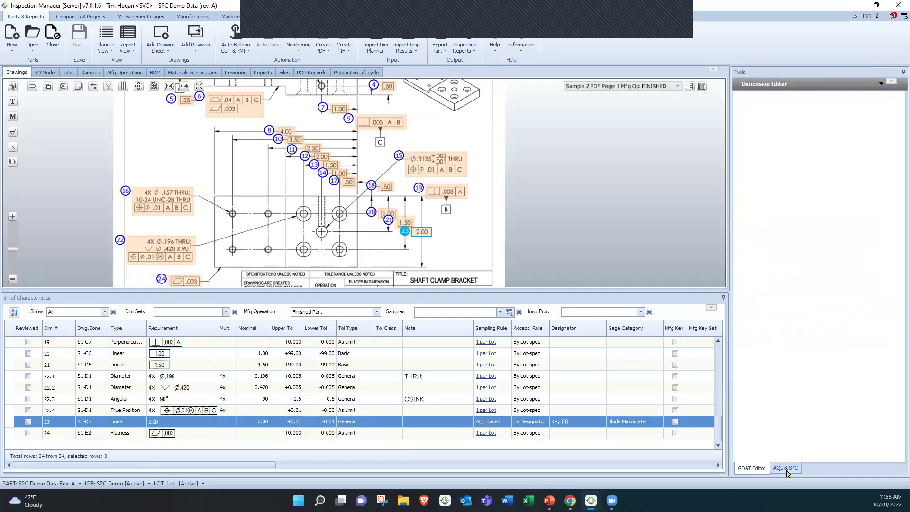
left_click(787, 469)
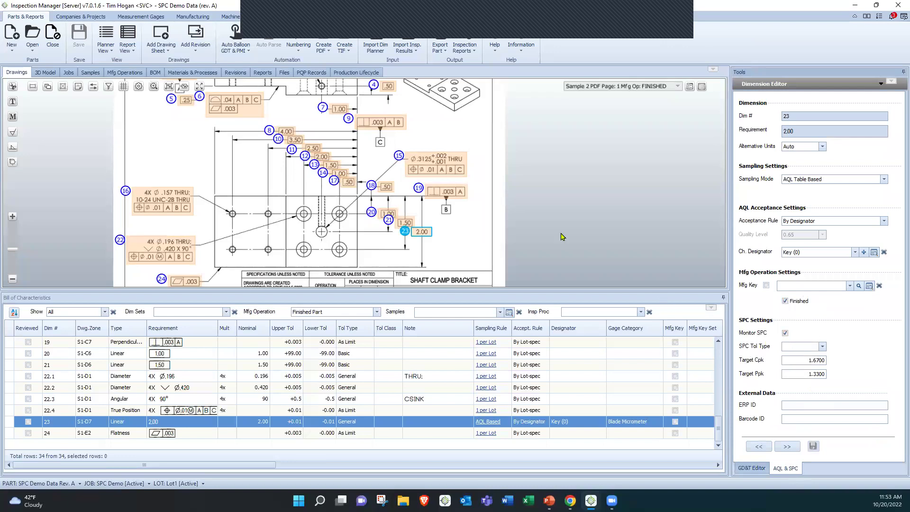
View the SPC charts of the part and examine the SPC details and histogram of dimension 23
double_click(232, 10)
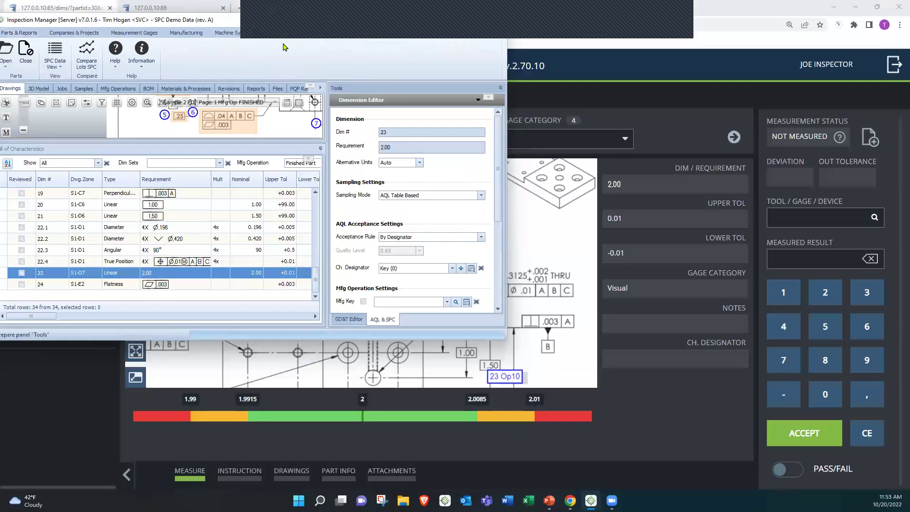
double_click(222, 21)
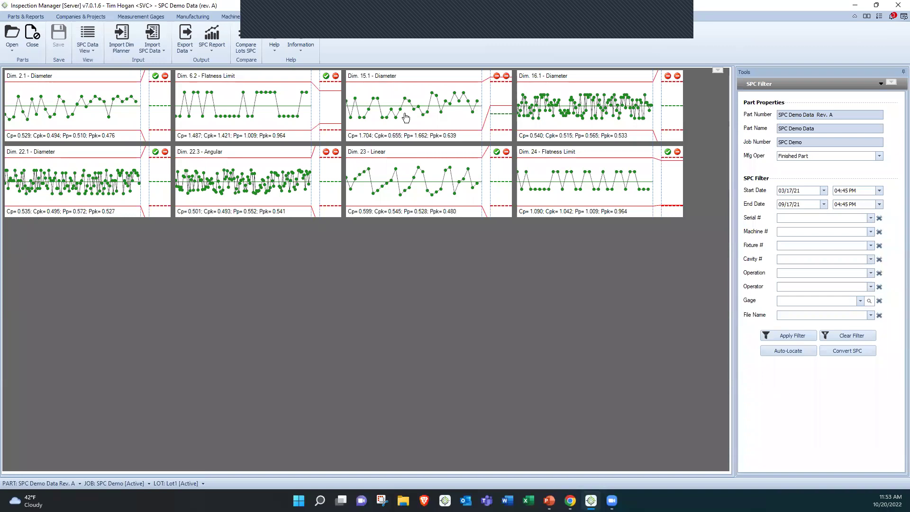
double_click(404, 168)
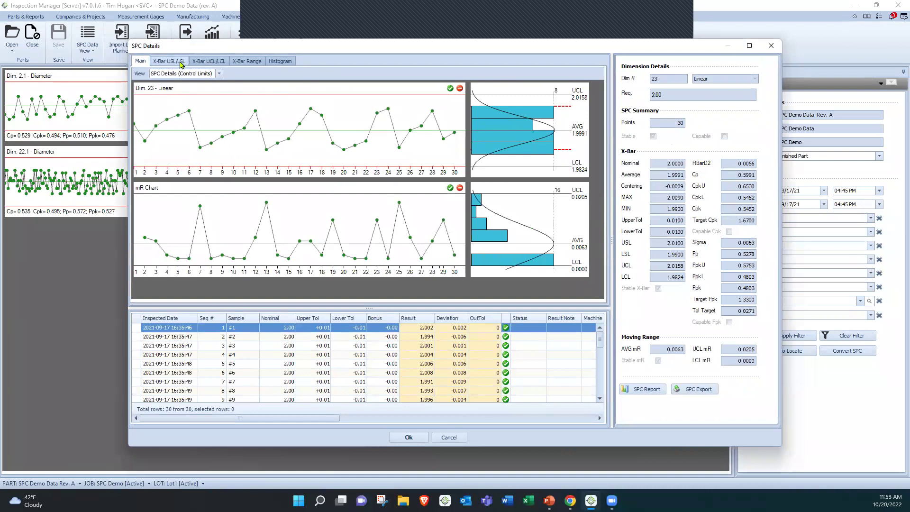
left_click(280, 62)
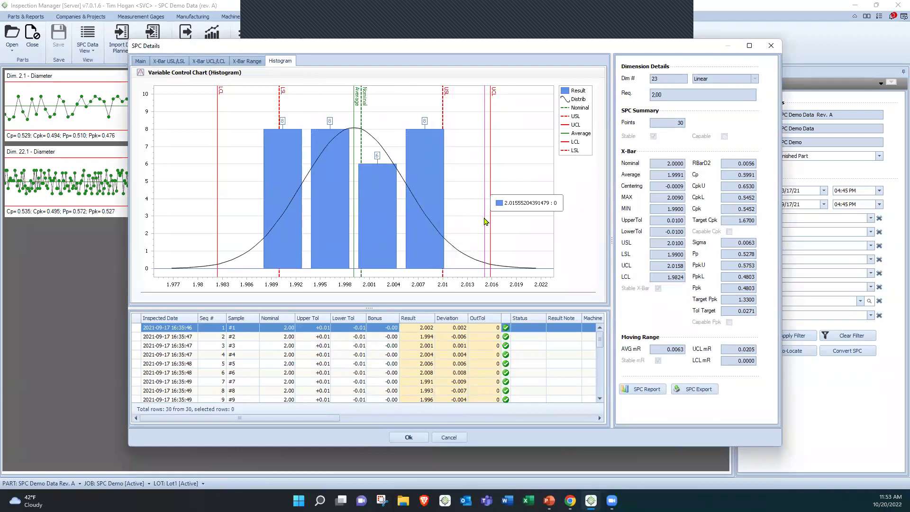
left_click(770, 47)
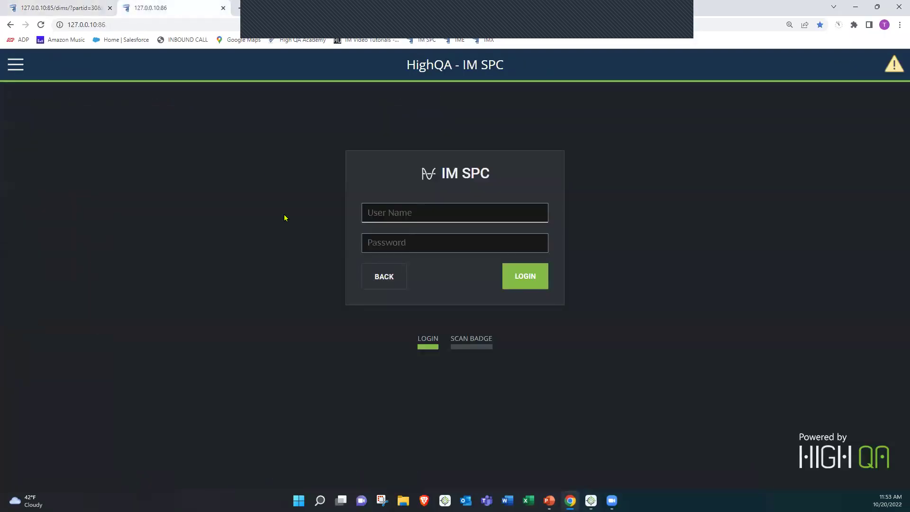
Log in to IM SPC in the browser with the inspector's user name and password
type("joe")
key("Tab")
type("j")
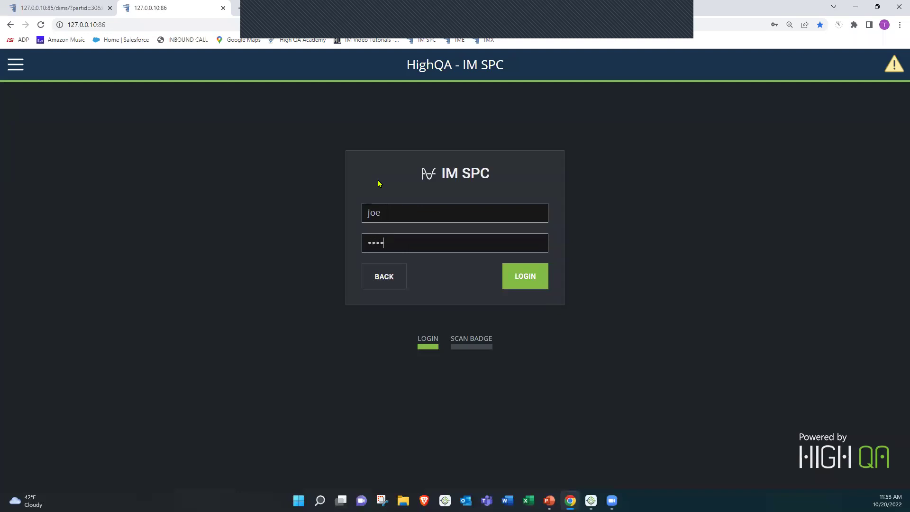
key("Return")
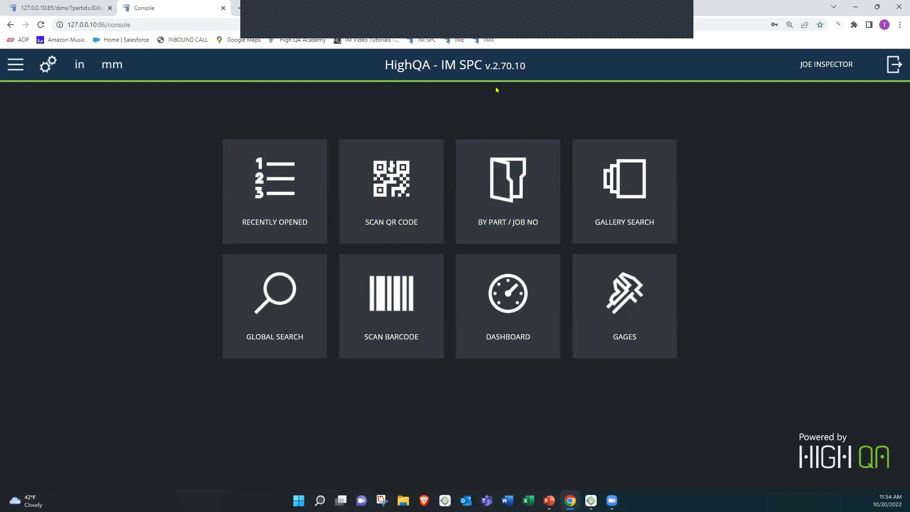
Find the SPC Demo Data part by job number SPC Demo, and open that job's dimension selection
left_click(488, 172)
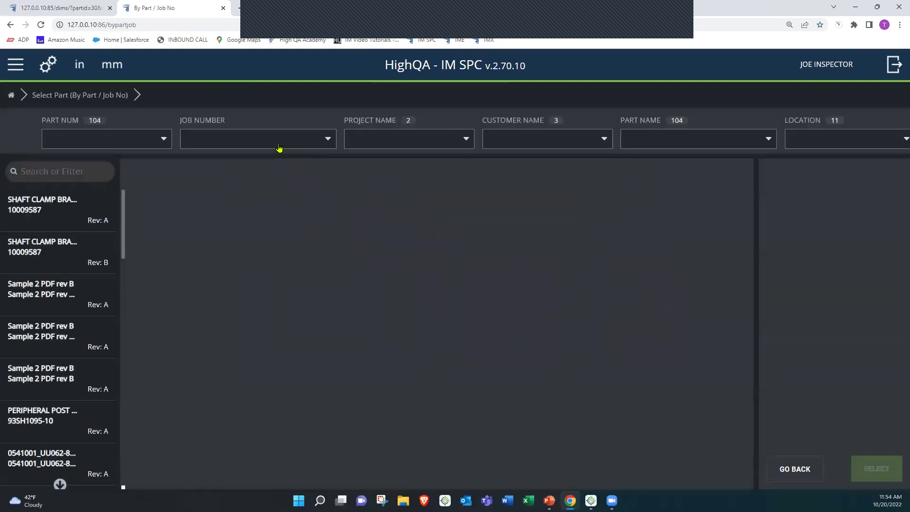
left_click(278, 144)
scroll(266, 232, "down", 4)
left_click(251, 336)
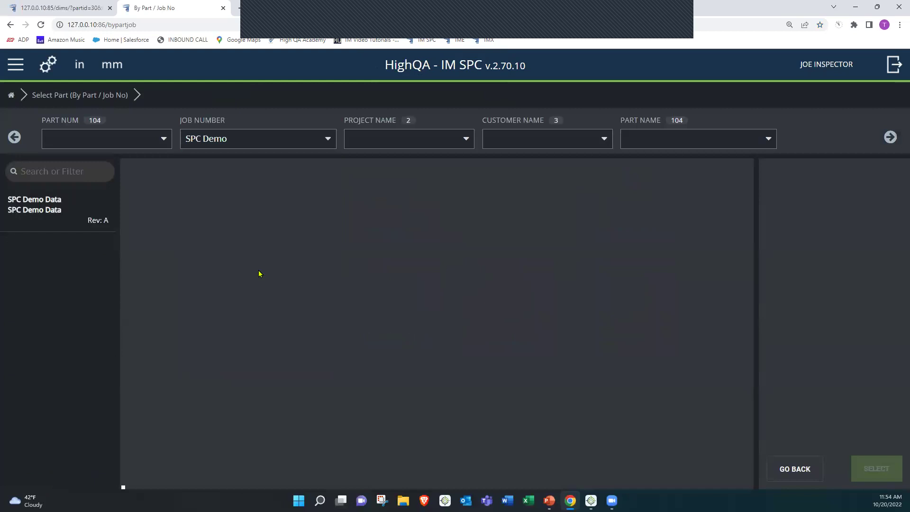
left_click(50, 212)
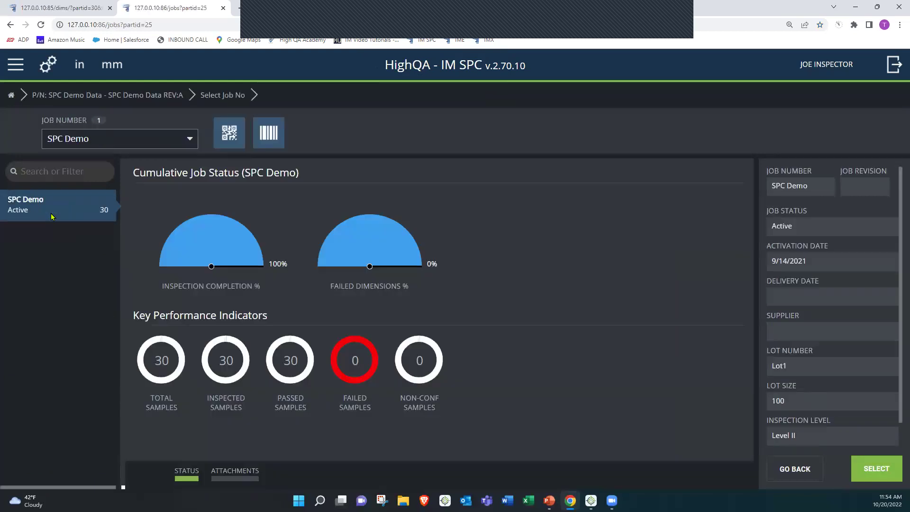
left_click(50, 211)
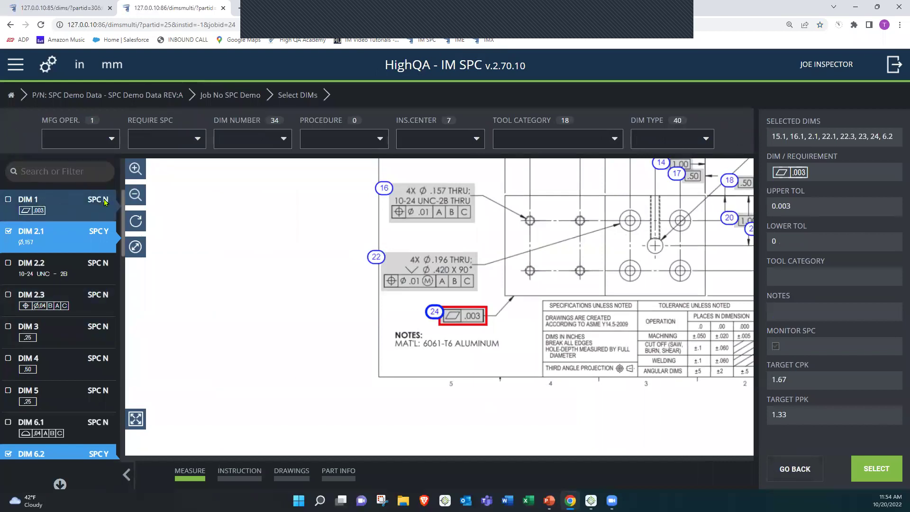
Display the SPC charts for the SPC-monitored dimensions and set the chart size to Large
left_click(99, 233)
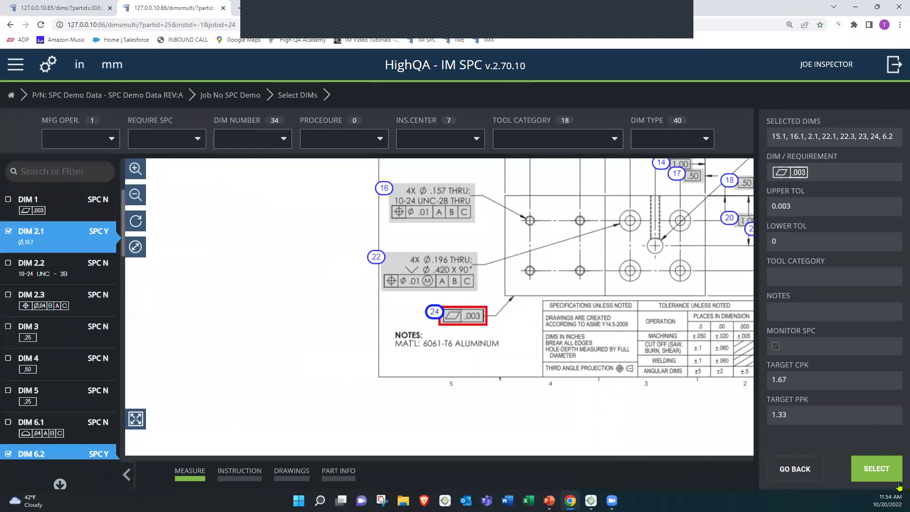
left_click(875, 468)
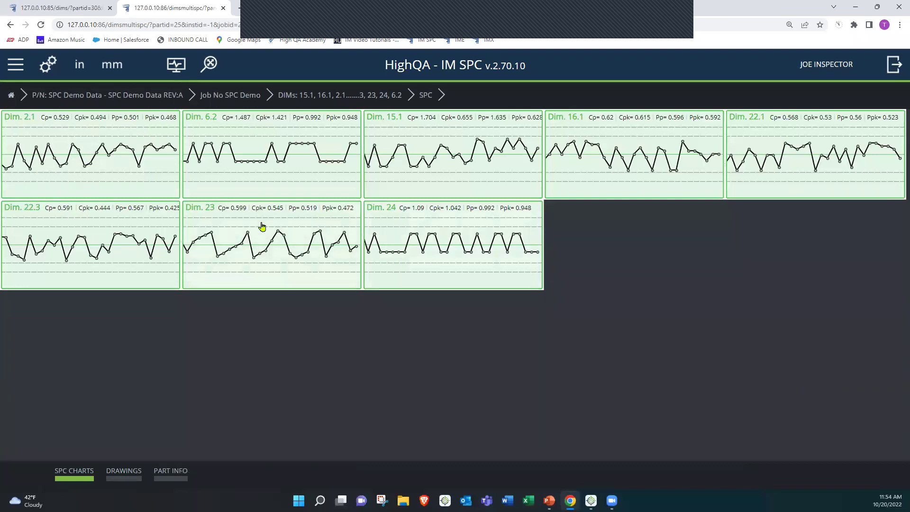
left_click(208, 66)
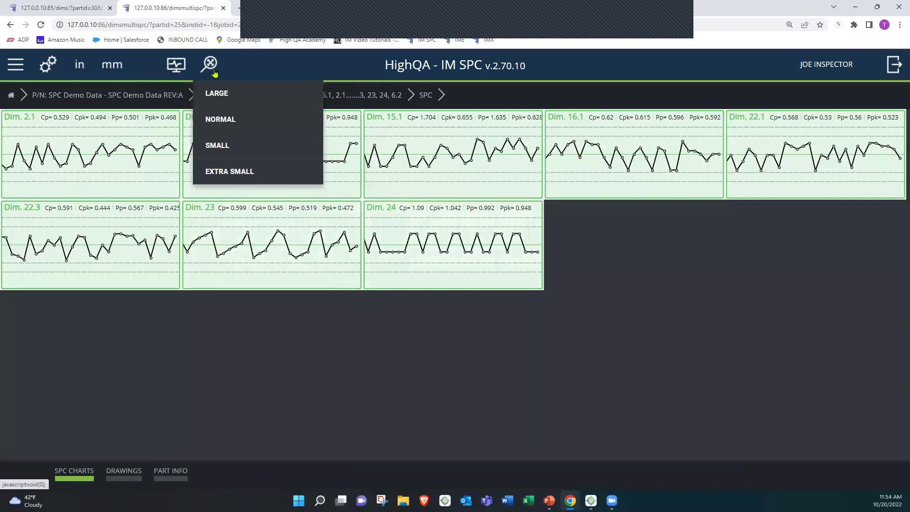
left_click(221, 93)
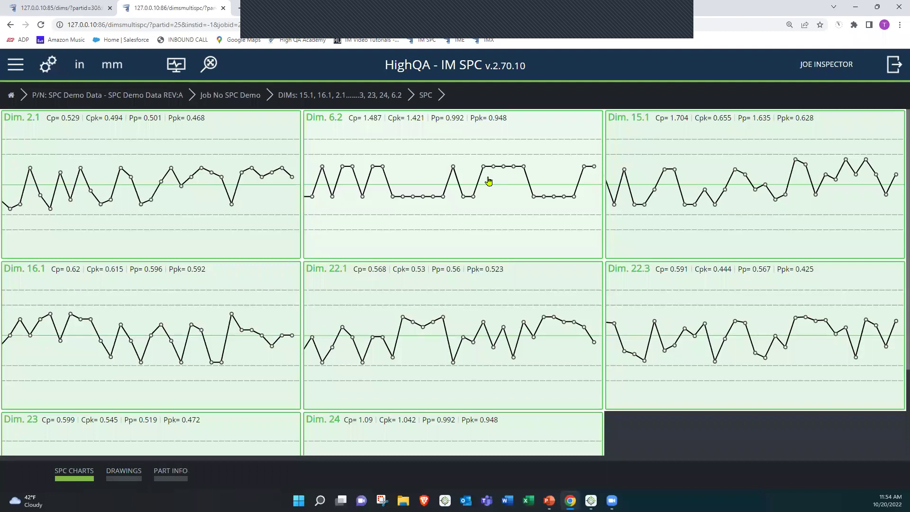
Examine the control chart details of dimension 6.2 and open its measurement page
left_click(483, 207)
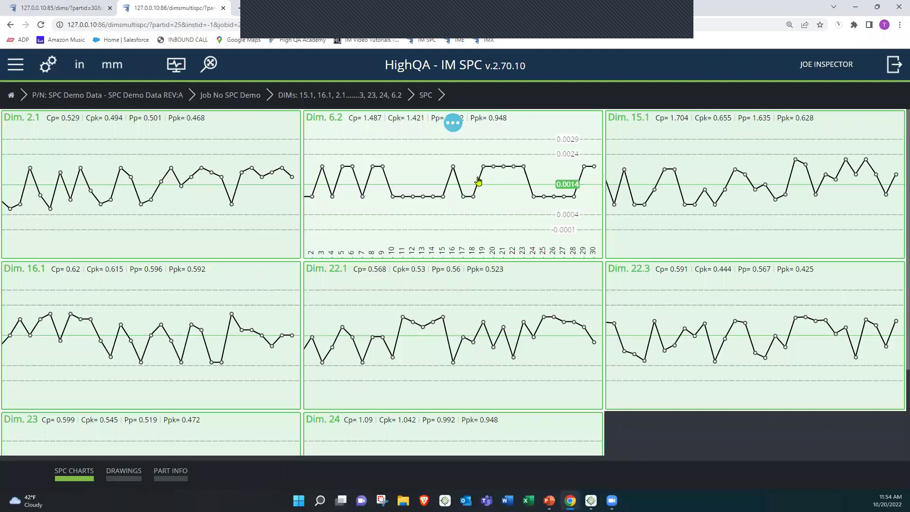
left_click(453, 124)
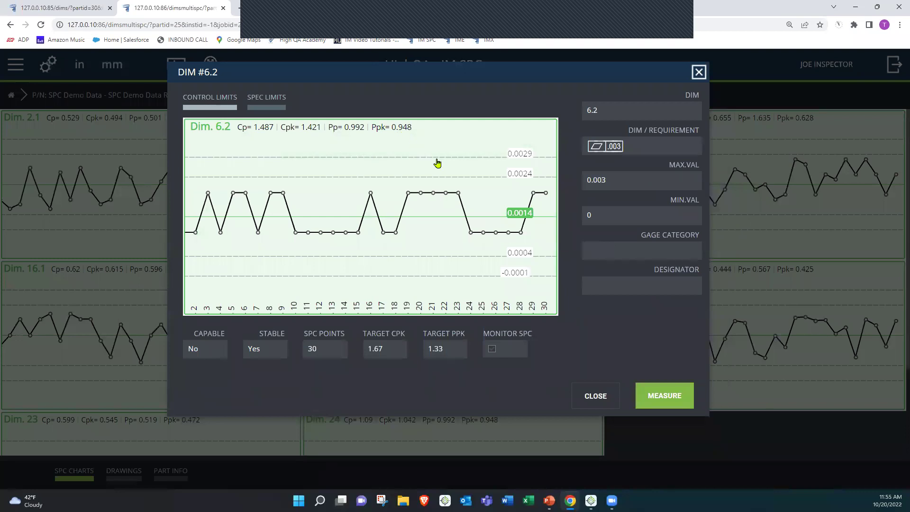
left_click(667, 403)
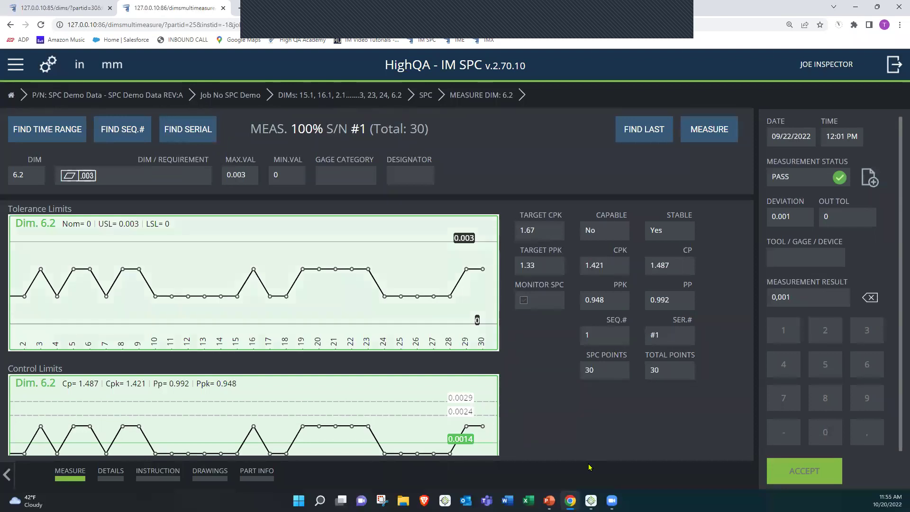
Switch back to Inspection Manager and review the SPC details of linear dimension 23
left_click(591, 500)
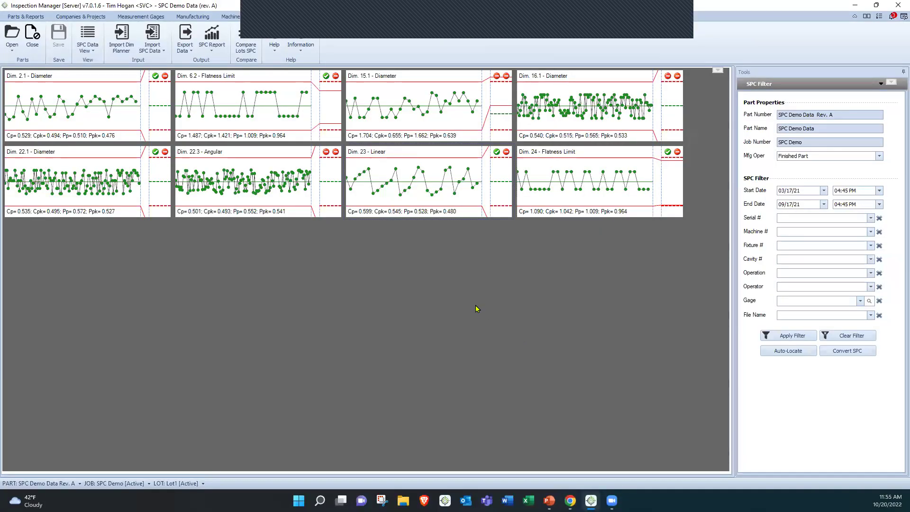
double_click(434, 181)
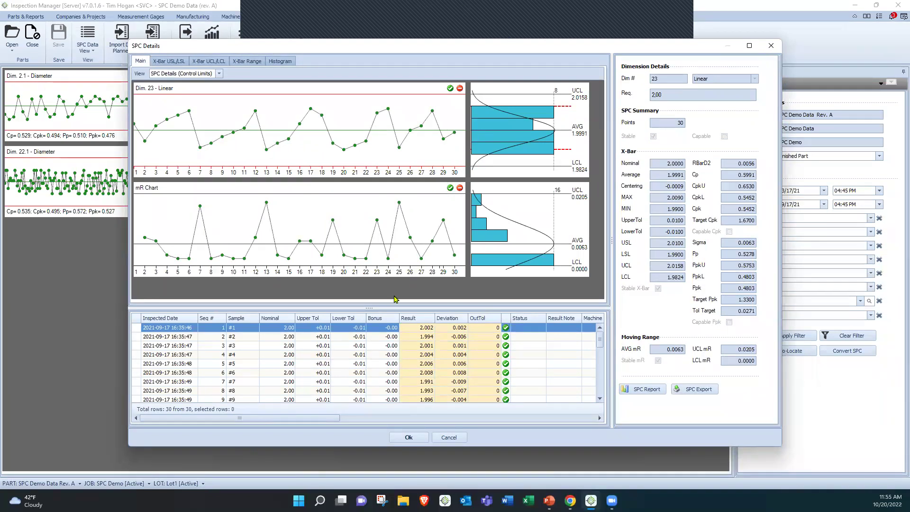
left_click_drag(437, 49, 422, 61)
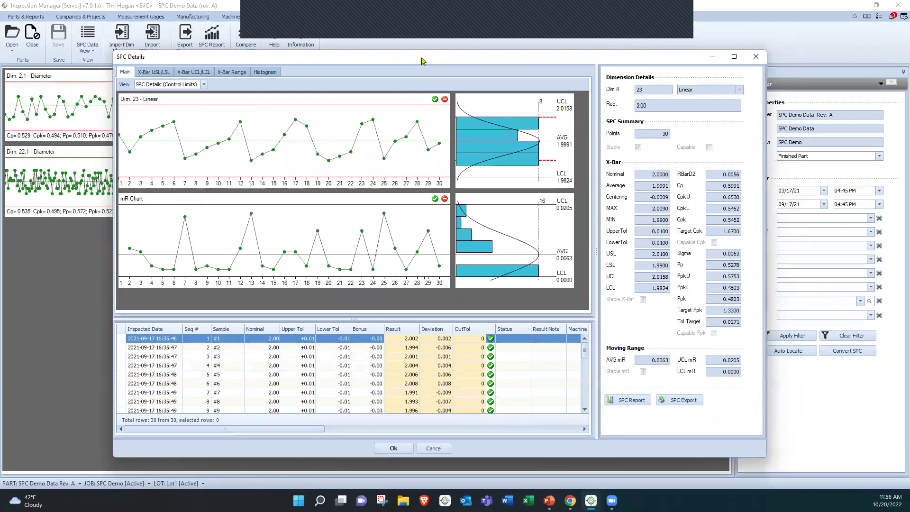
left_click_drag(423, 61, 414, 50)
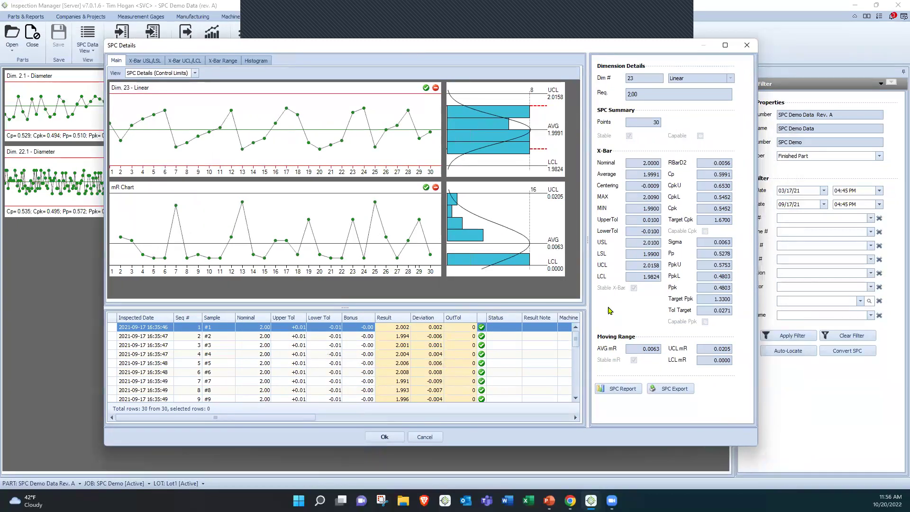
Close the SPC details, switch to the PowerPoint presentation and advance to the Q&A slide
left_click(384, 437)
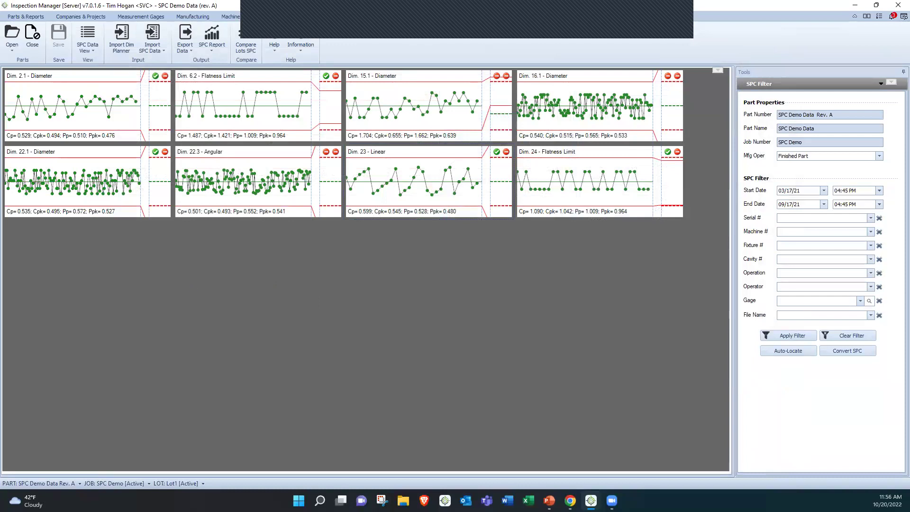
left_click(549, 500)
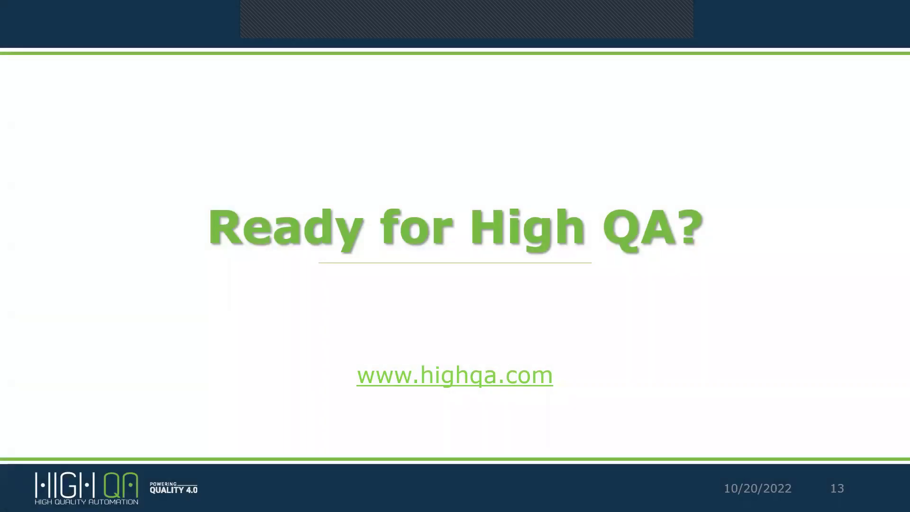
key("Right")
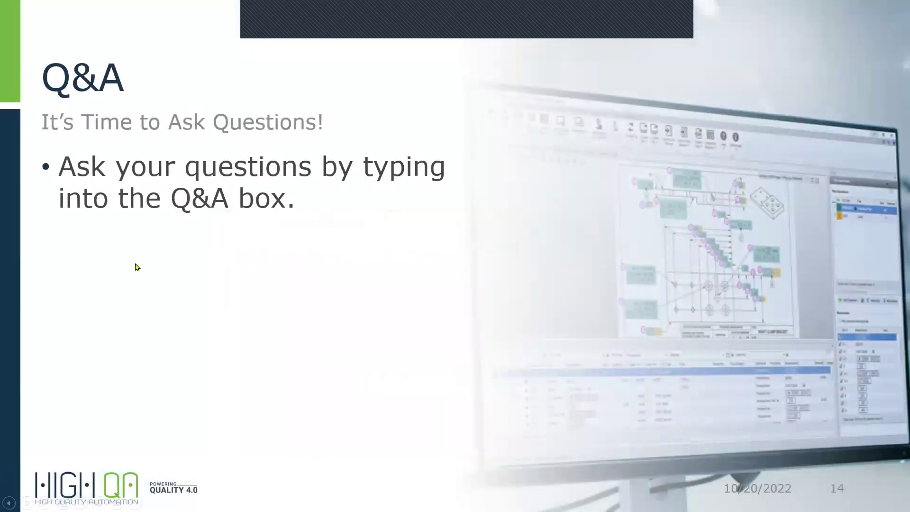
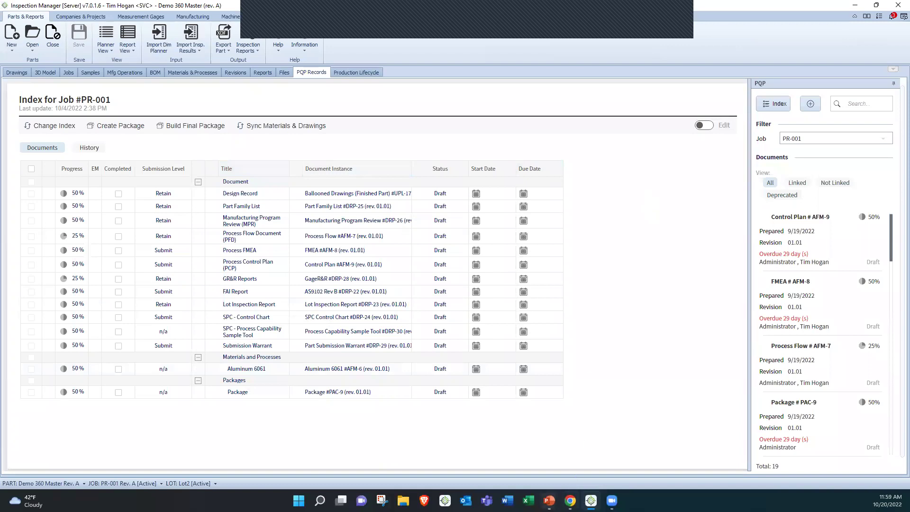
Switch to the browser to view dimension 12 Op10 in IM Explorer, and return to Inspection Manager's gage list
key("alt+Tab")
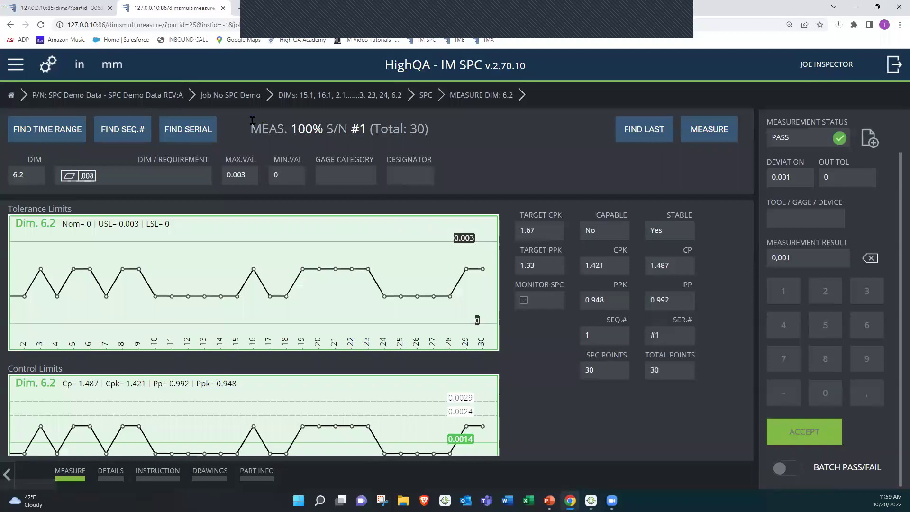
left_click(81, 13)
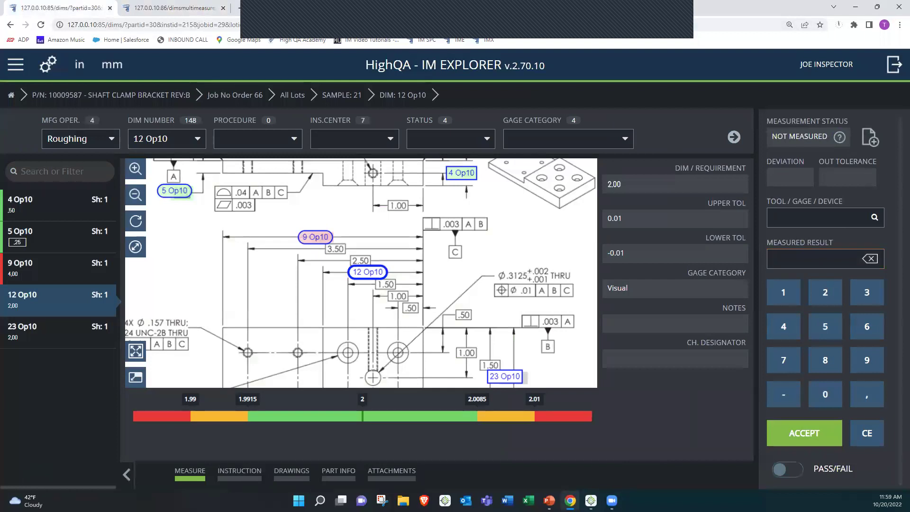
left_click(590, 501)
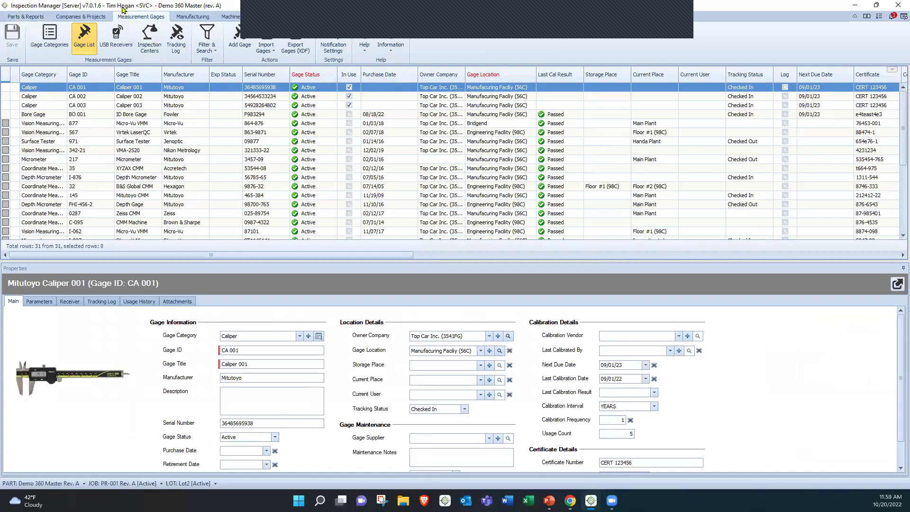
Review the USB receivers, and check the available import formats for measurement gages in the gage list
left_click(112, 42)
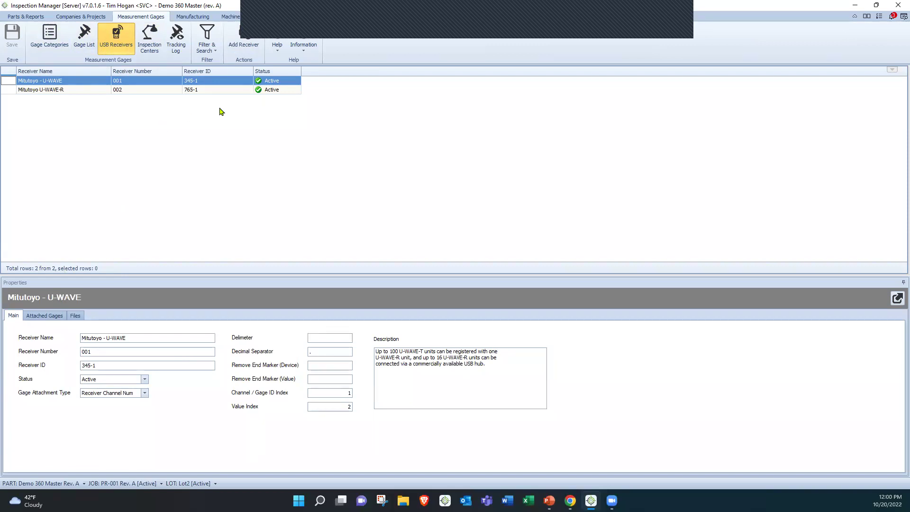
left_click(116, 40)
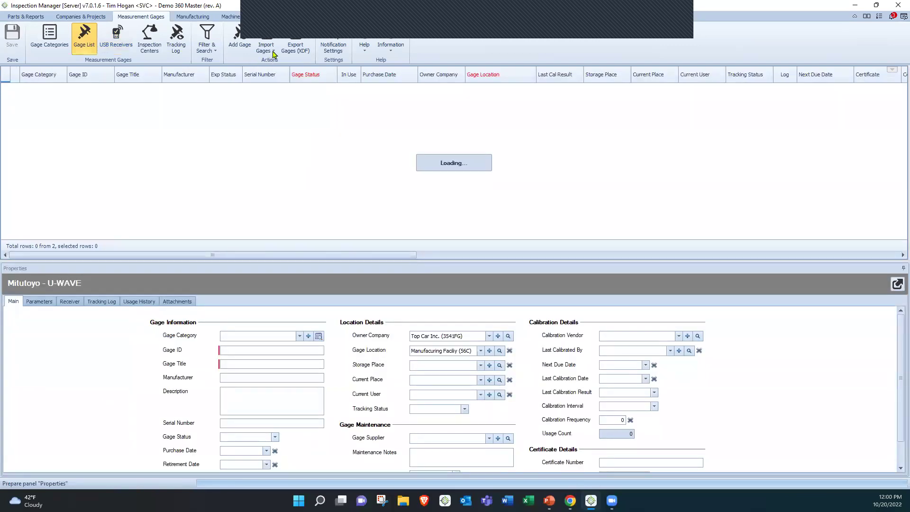
left_click(273, 53)
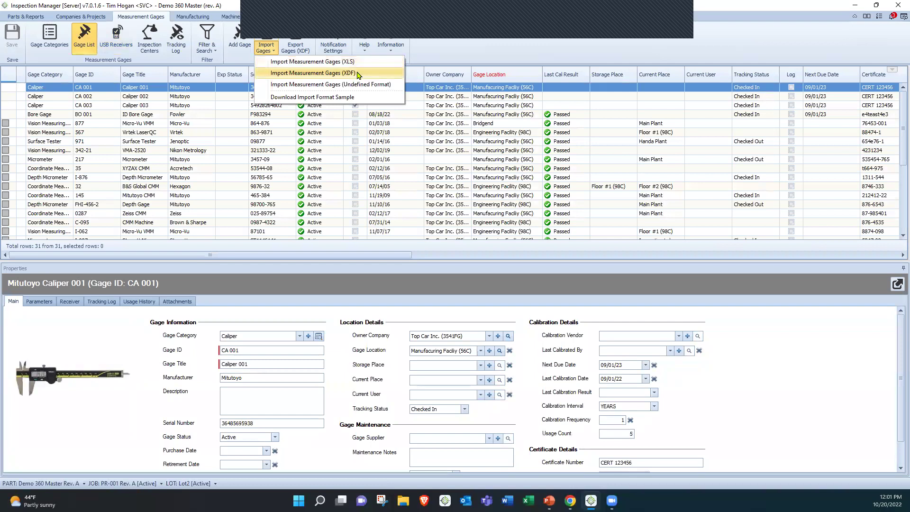
left_click(427, 60)
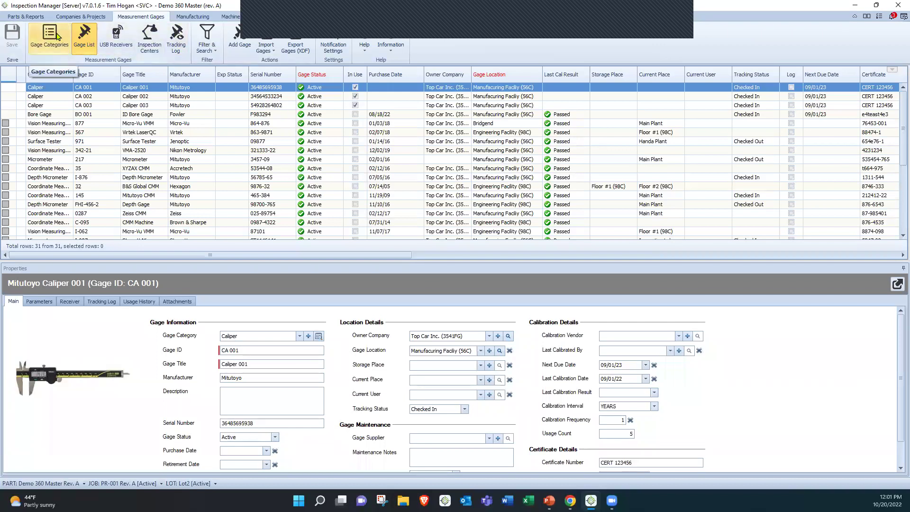
Open the recent part 10009587 Rev. A SHAFT CLAMP BRACKET with job Job1
left_click(26, 16)
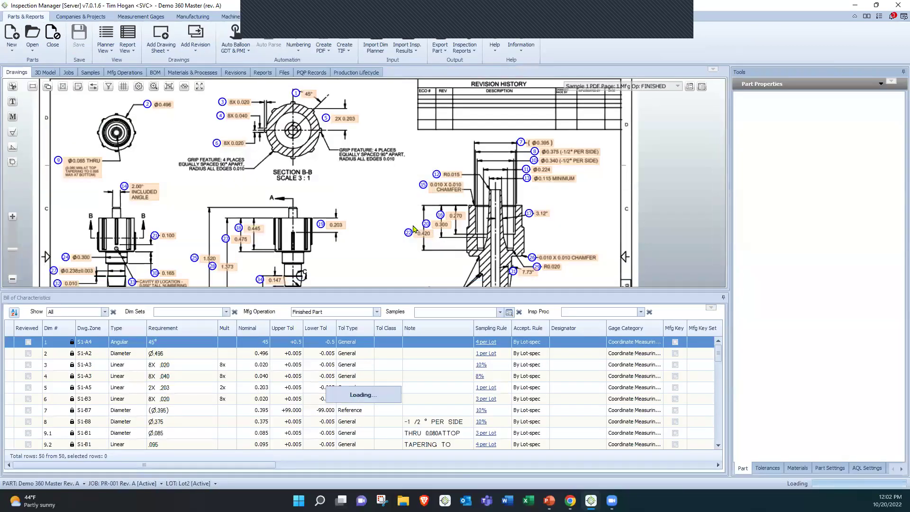
left_click(39, 53)
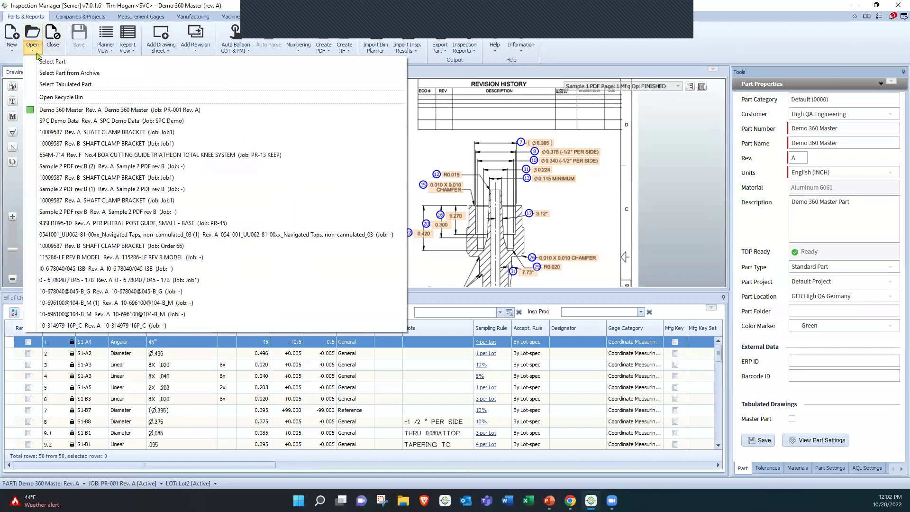
left_click(95, 132)
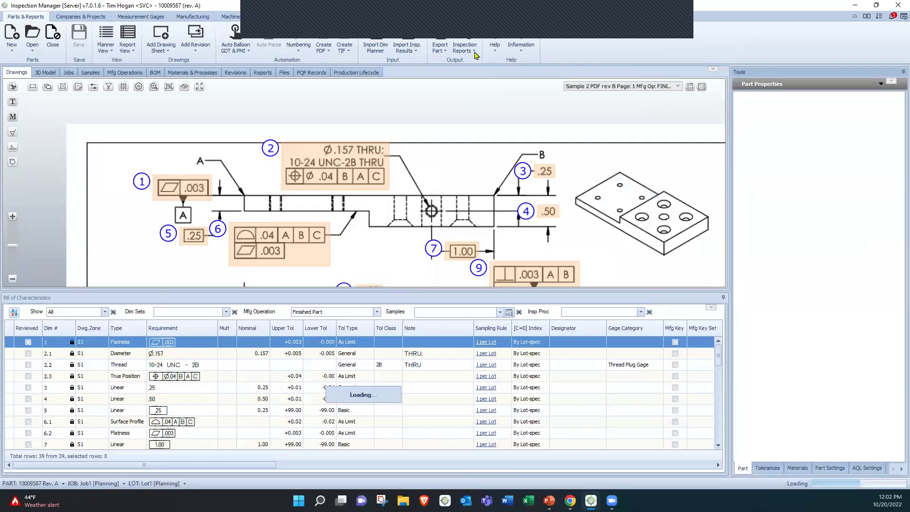
Create a single piece inspection report for sample 1 (Lot1) with the AS9102 Rev B template
left_click(474, 51)
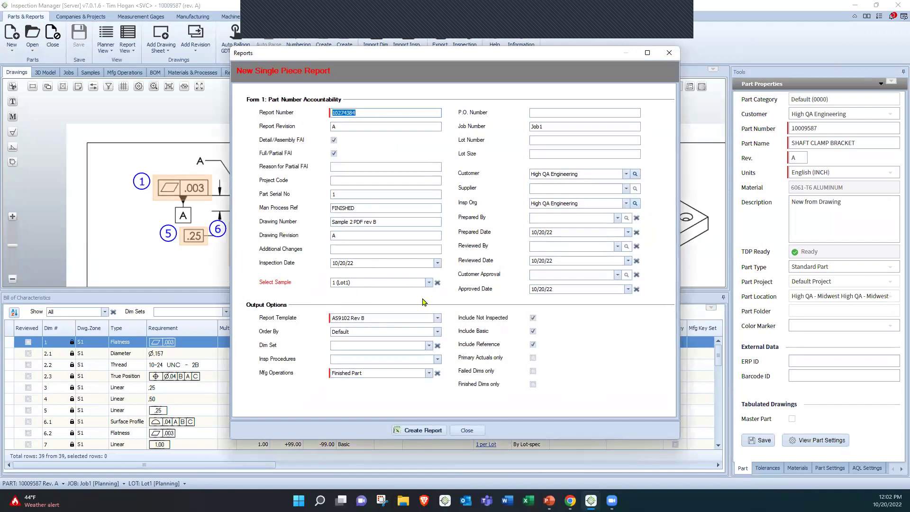
left_click(428, 283)
left_click(436, 282)
left_click(429, 431)
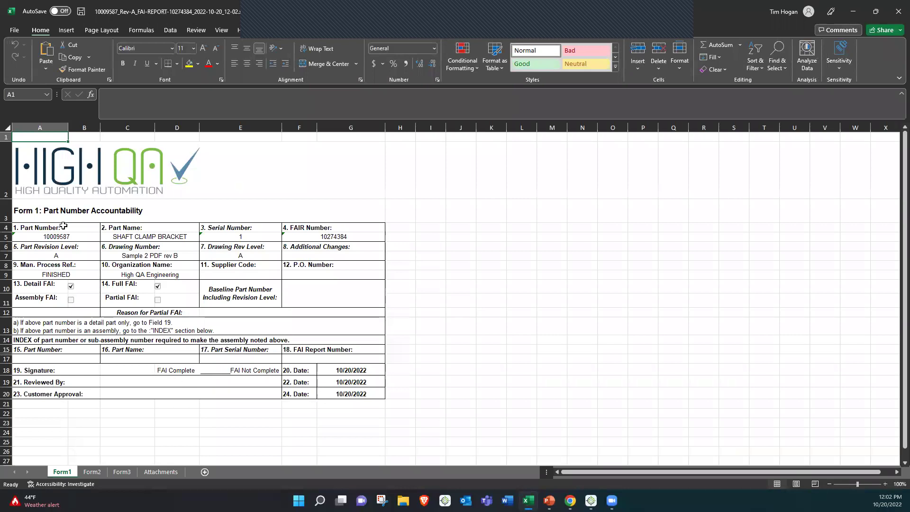
Review Form1, Form2 and Form3 of the generated report, including Form3's results and designed tooling columns, and close the workbook
left_click_drag(52, 236, 52, 256)
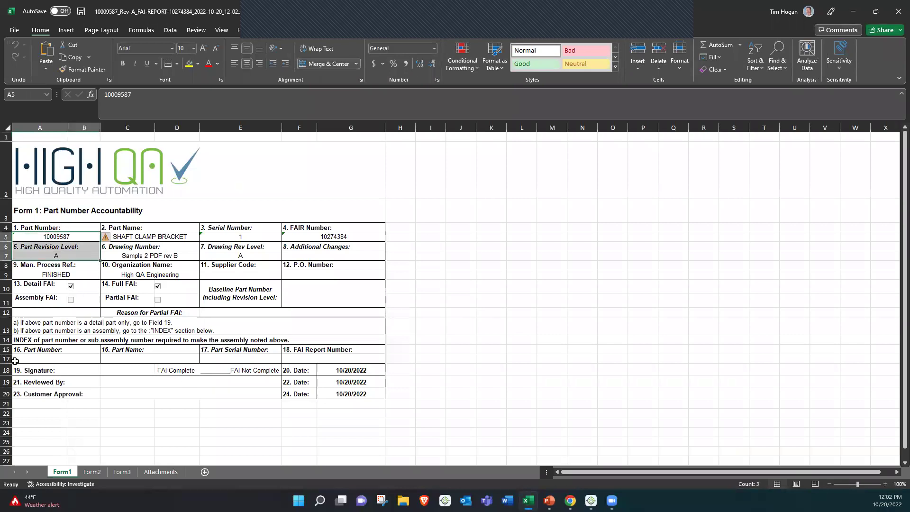
left_click(91, 473)
left_click(125, 476)
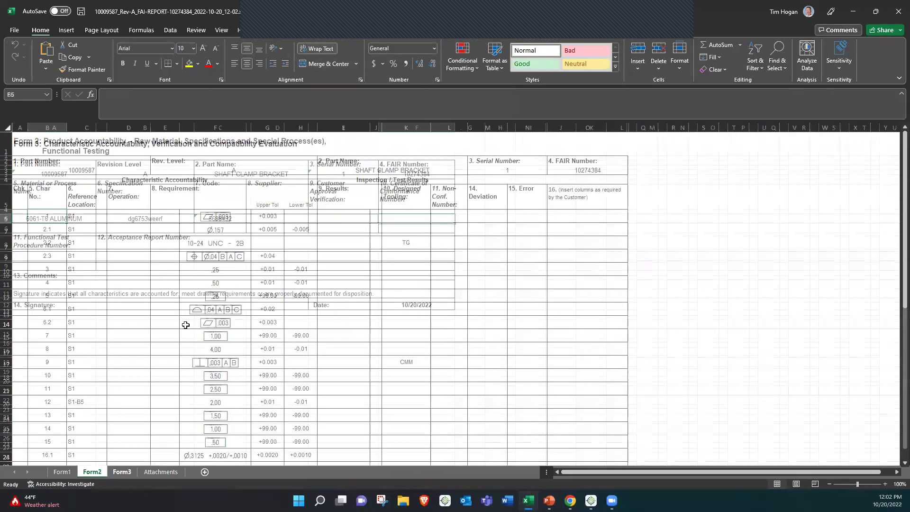
left_click(354, 124)
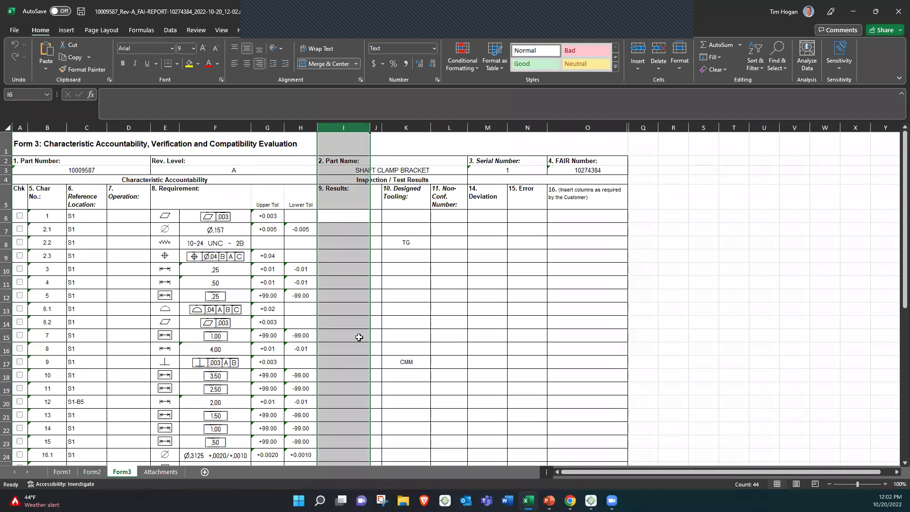
left_click(402, 237)
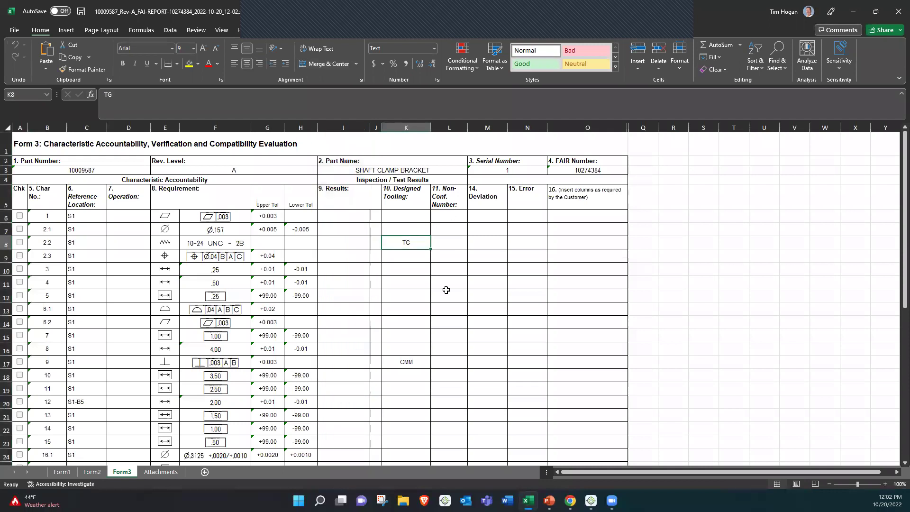
left_click(411, 283)
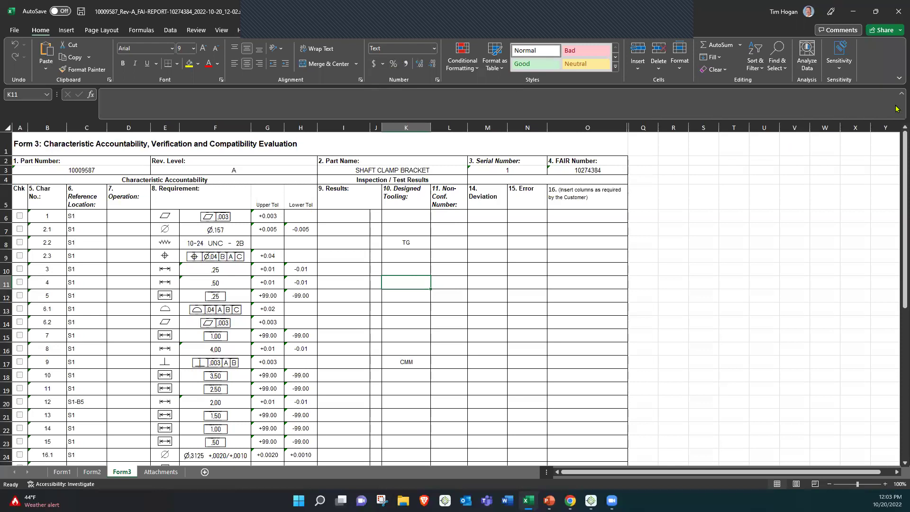
left_click(896, 15)
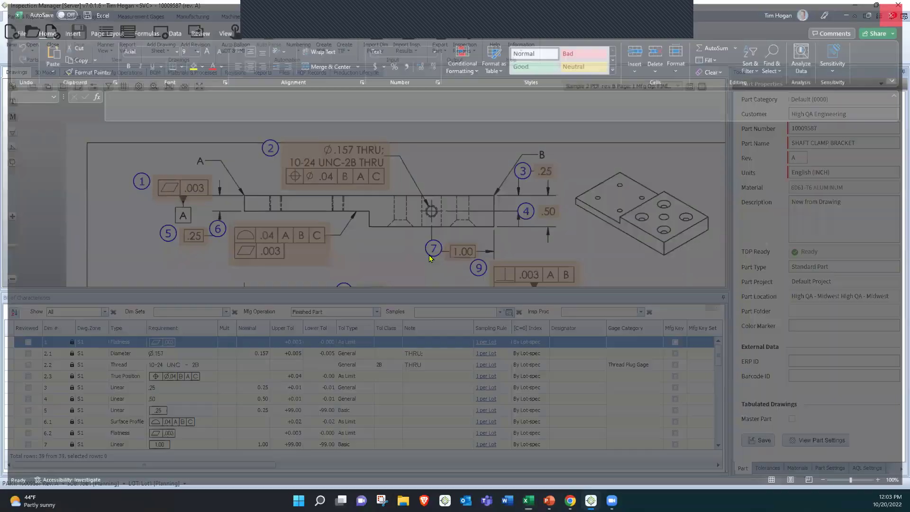
Examine the ballooned Shaft Clamp Bracket drawing and check the part's PQP records
scroll(417, 228, "down", 1)
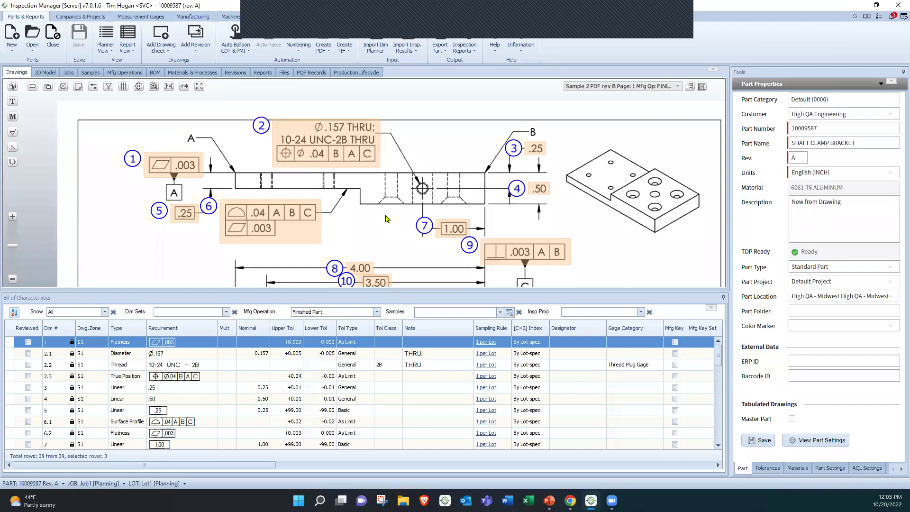
scroll(402, 139, "down", 2)
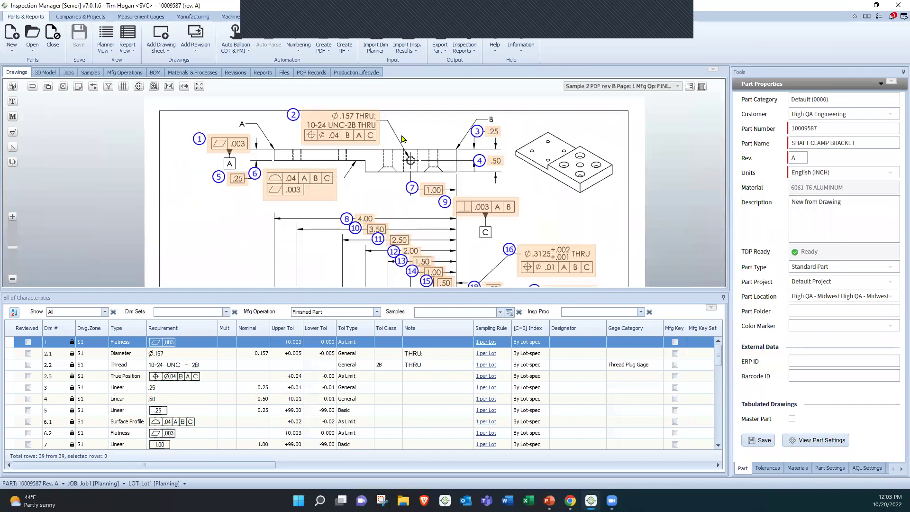
scroll(425, 147, "down", 1)
scroll(347, 174, "down", 1)
left_click_drag(347, 174, 309, 145)
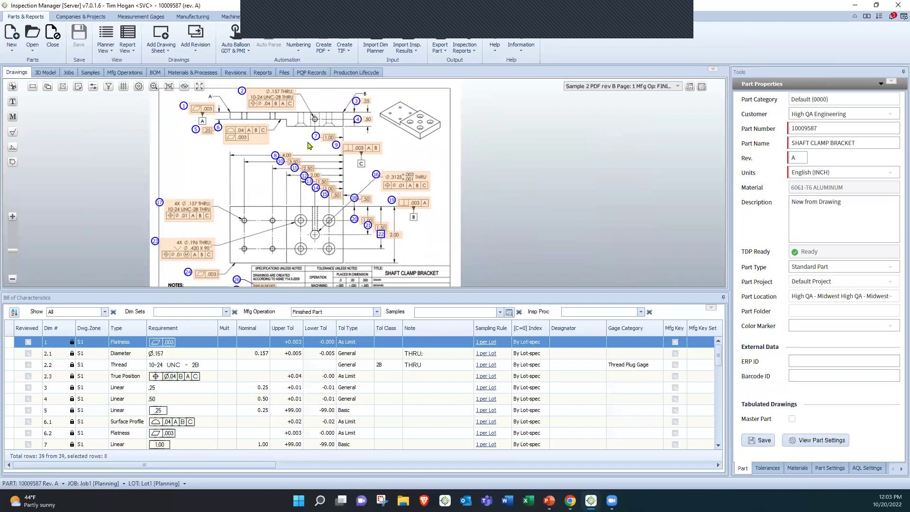
left_click(319, 73)
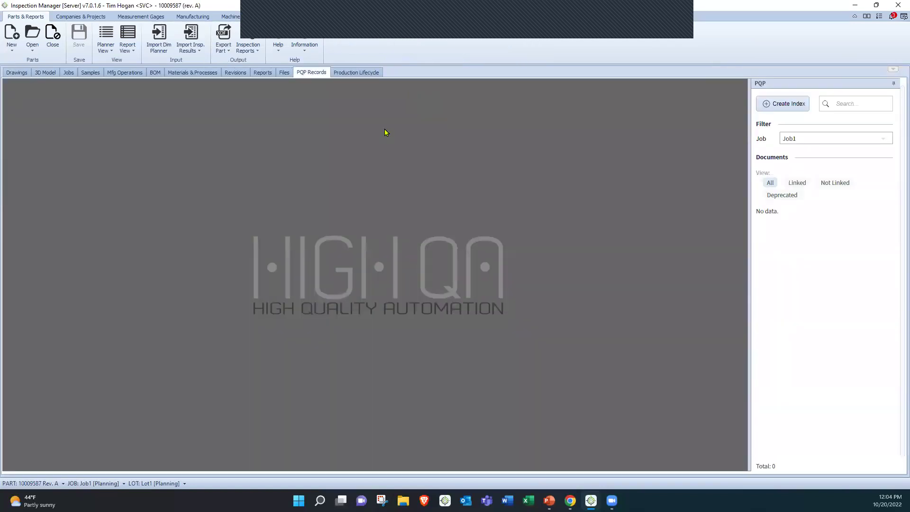
left_click(19, 72)
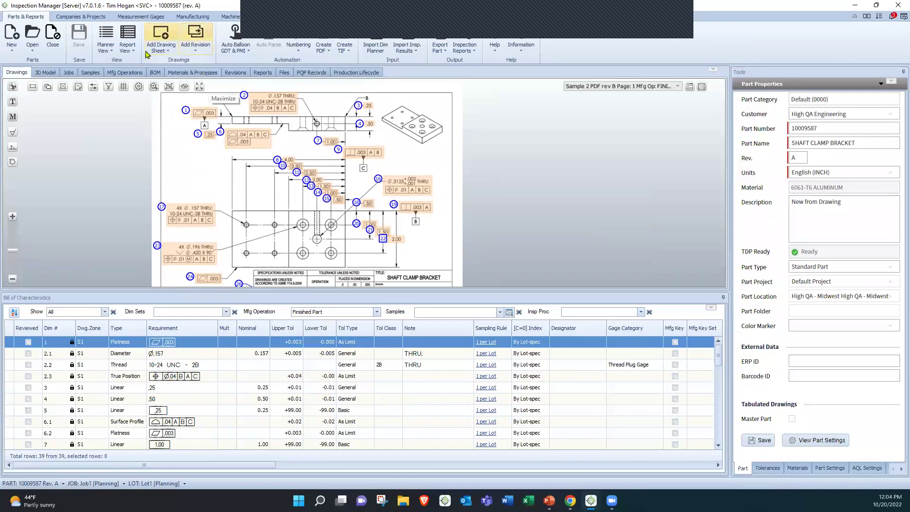
Review the part's revision list and inspect the revision letter in the drawing's title block
left_click(236, 74)
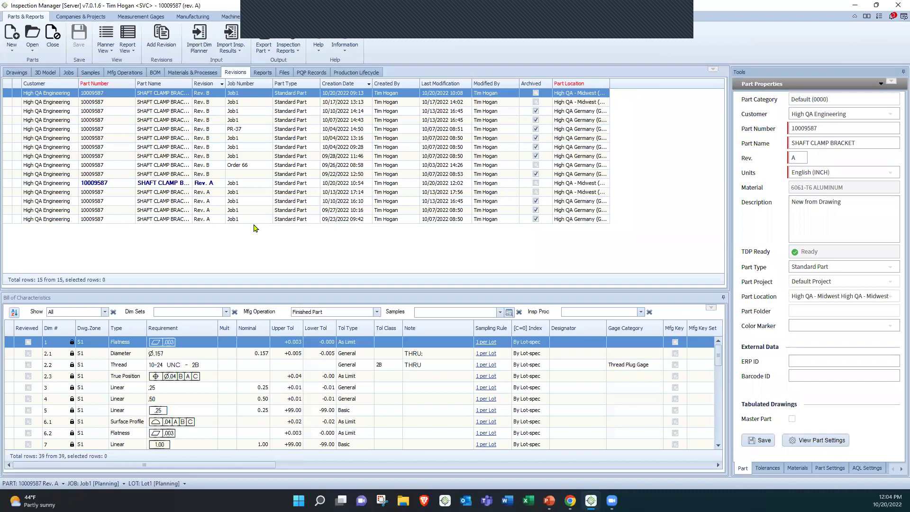
left_click(16, 72)
scroll(434, 273, "down", 3)
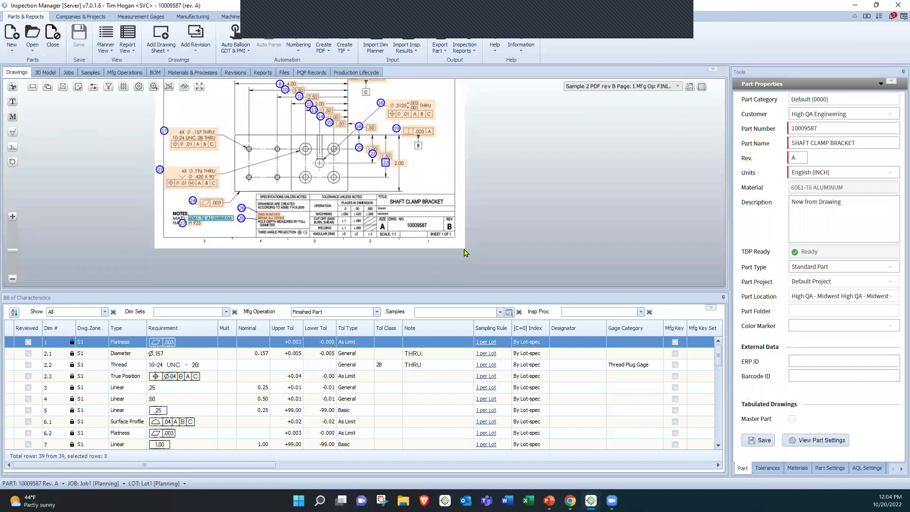
scroll(448, 230, "up", 2)
scroll(450, 230, "up", 3)
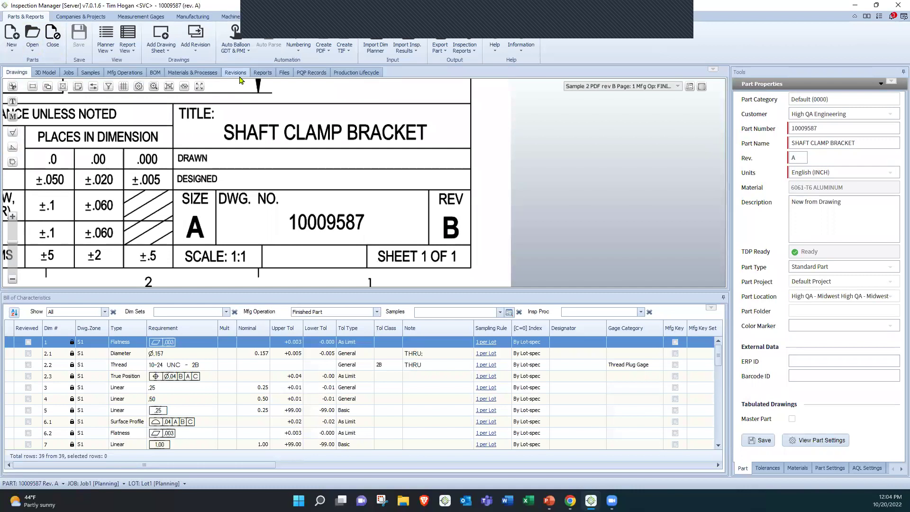
Review the drawing's revision options and the part's revision list, and inspect the New Part Revision form without creating a revision
left_click(198, 49)
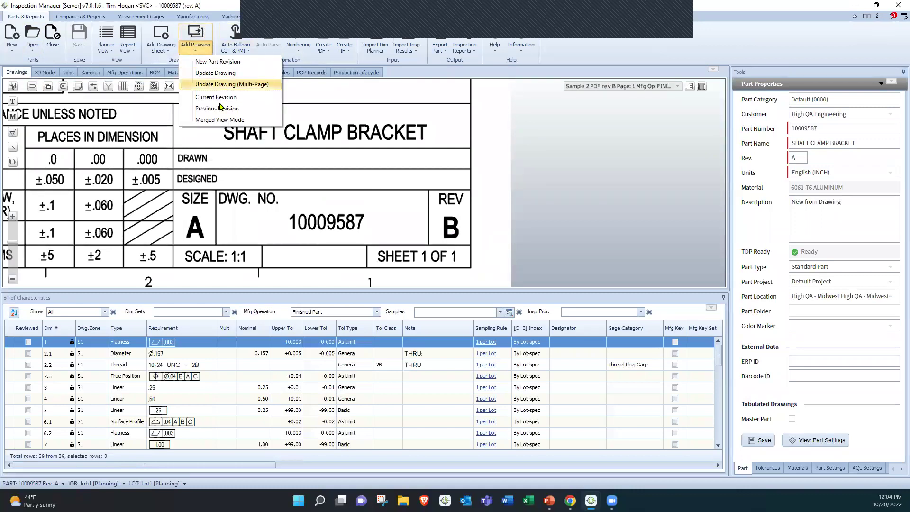
left_click(471, 158)
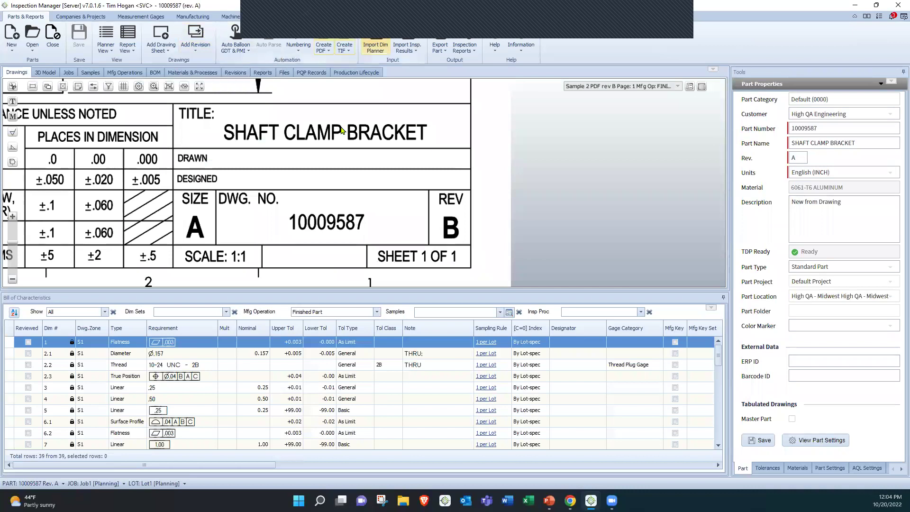
left_click(237, 72)
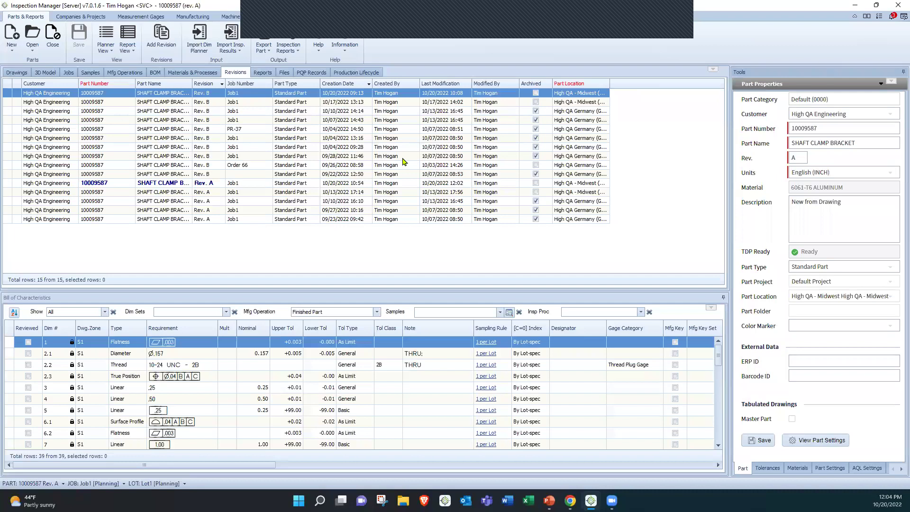
left_click(161, 37)
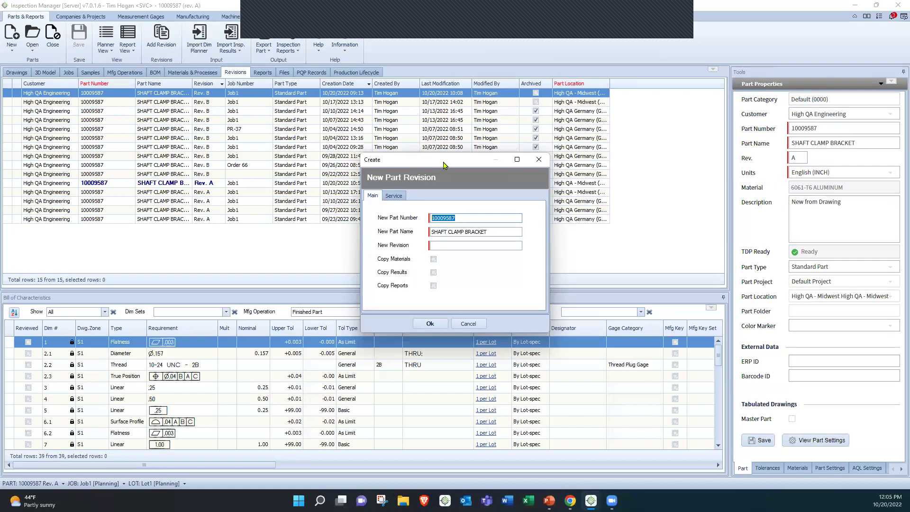
left_click_drag(442, 165, 389, 149)
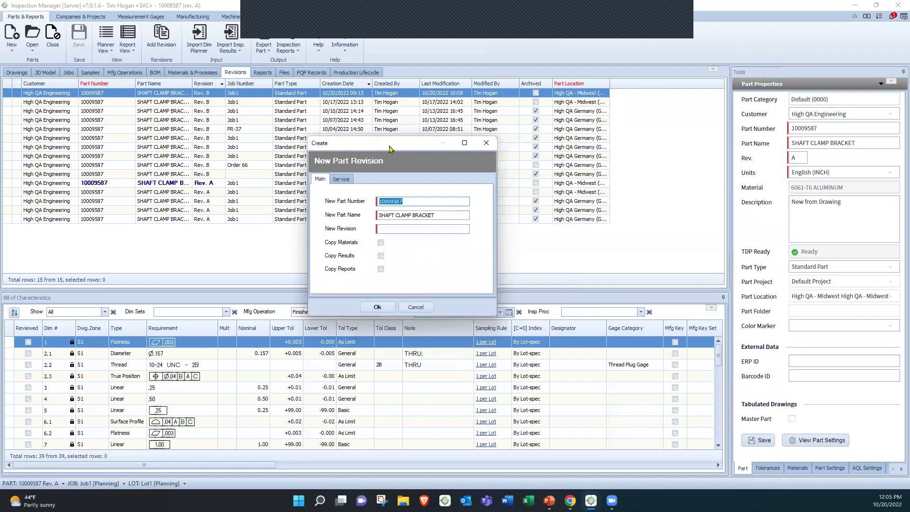
left_click(415, 307)
Return to the full ballooned Shaft Clamp Bracket drawing and examine its options for current, previous and merged revision views
left_click(16, 72)
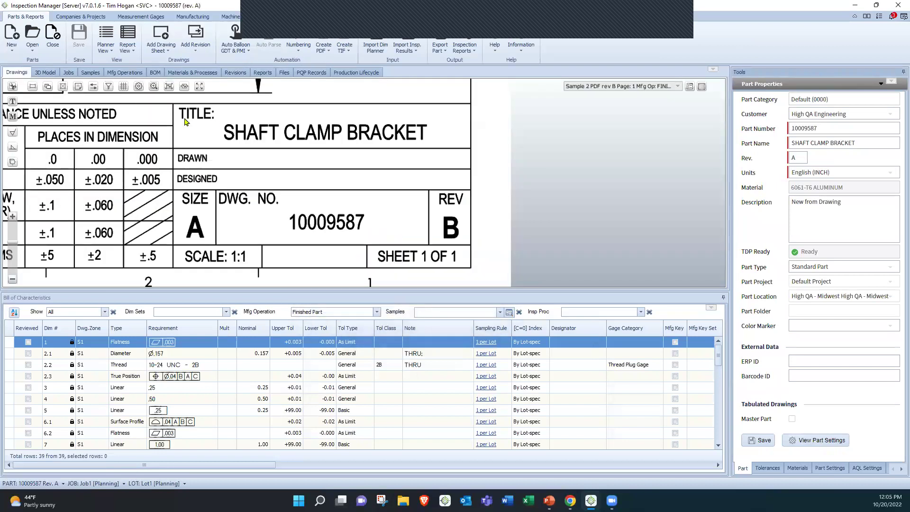
scroll(288, 173, "down", 2)
mouse_move(195, 122)
left_mouse_down()
mouse_move(338, 220)
mouse_move(338, 239)
left_mouse_up()
scroll(335, 216, "down", 1)
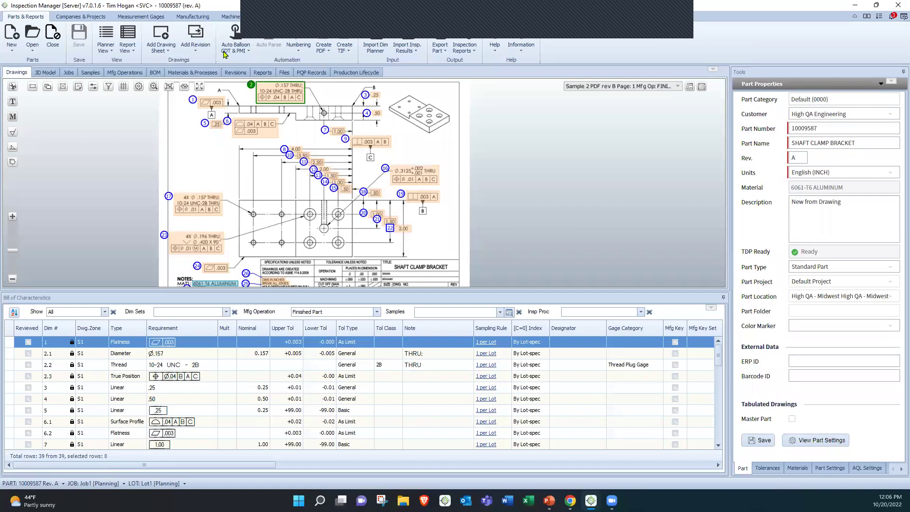
left_click(193, 51)
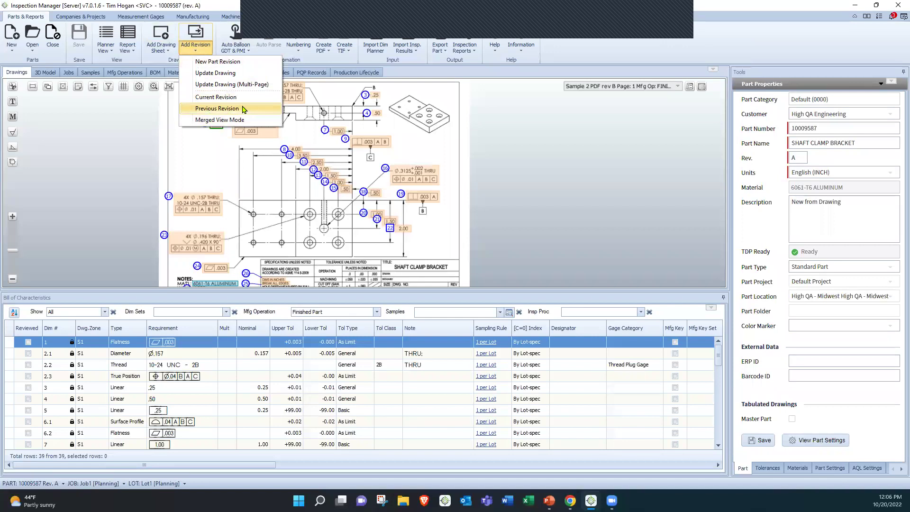
left_click(213, 161)
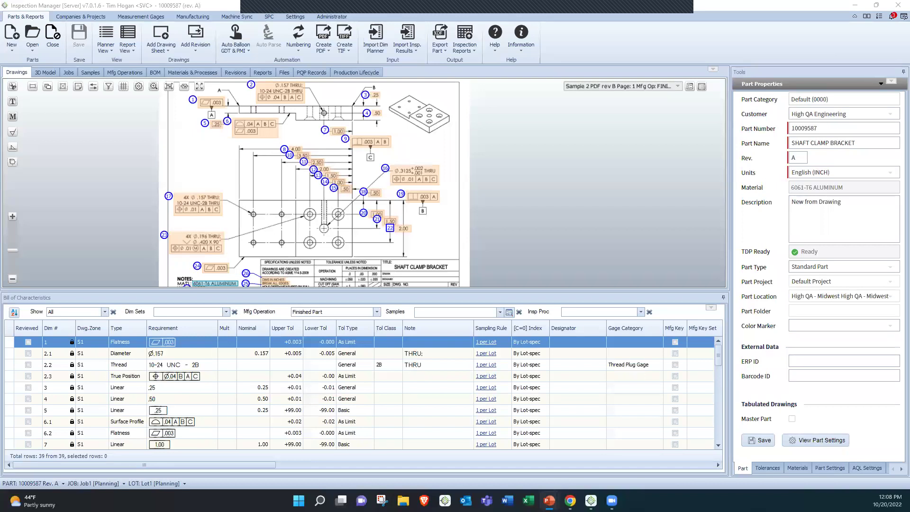
Switch to Chrome, open High QA Academy in a new tab and browse its training catalog
key("alt+Tab")
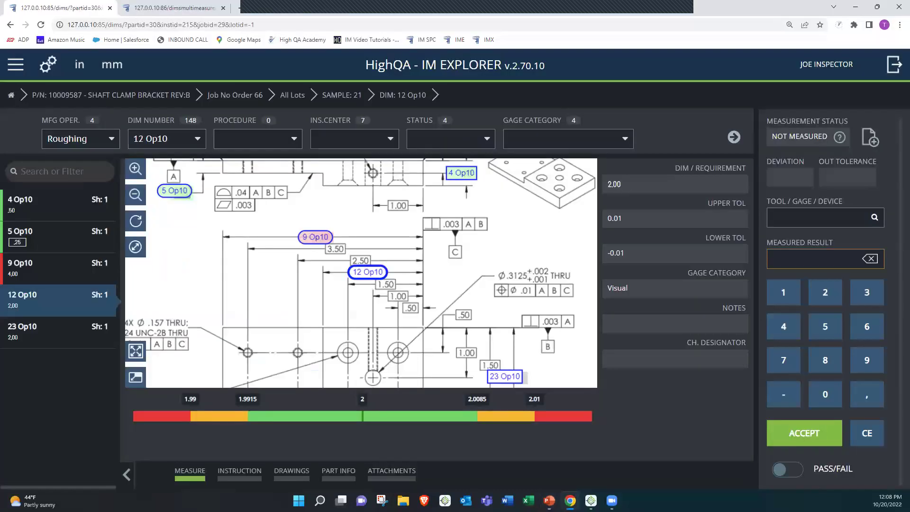
left_click(239, 8)
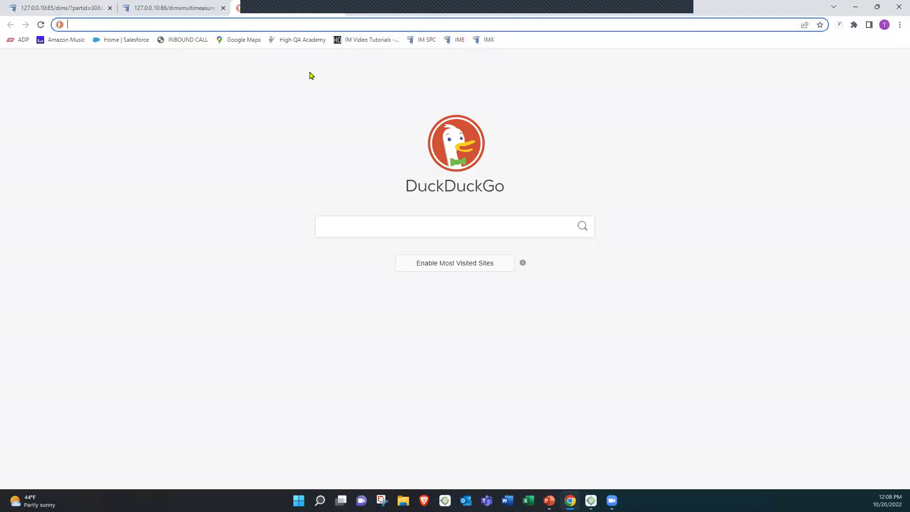
left_click(287, 41)
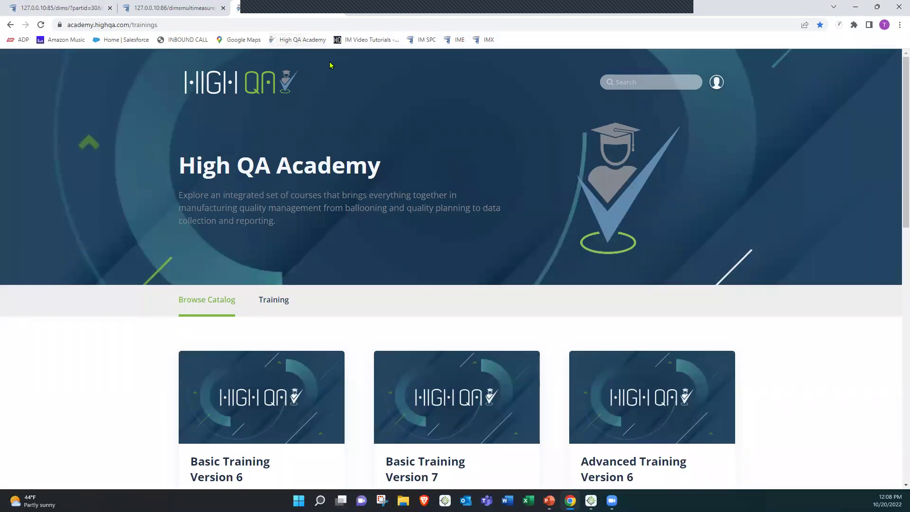
scroll(517, 197, "down", 4)
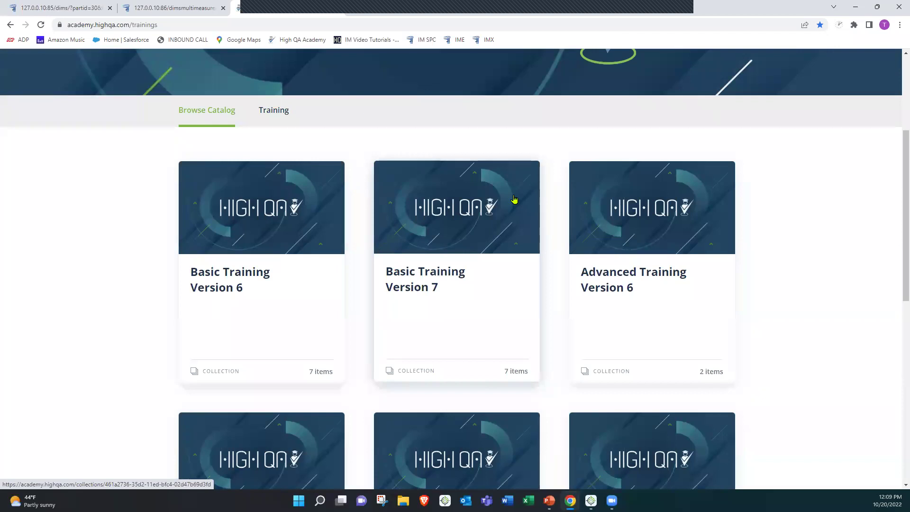
Open the Inspection Manager Video Tutorials page and review the Inspection Data Collection series, pointing out the IM Explorer results entry example
left_click(351, 41)
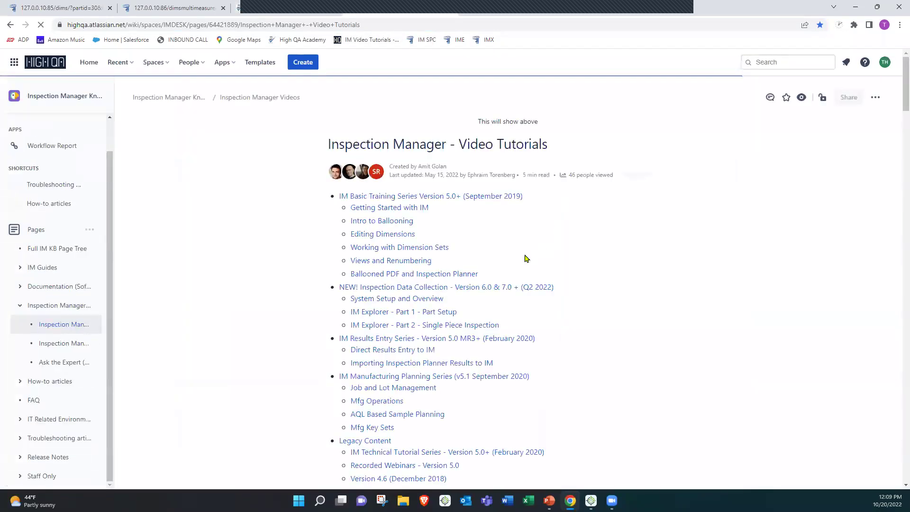
scroll(529, 256, "down", 10)
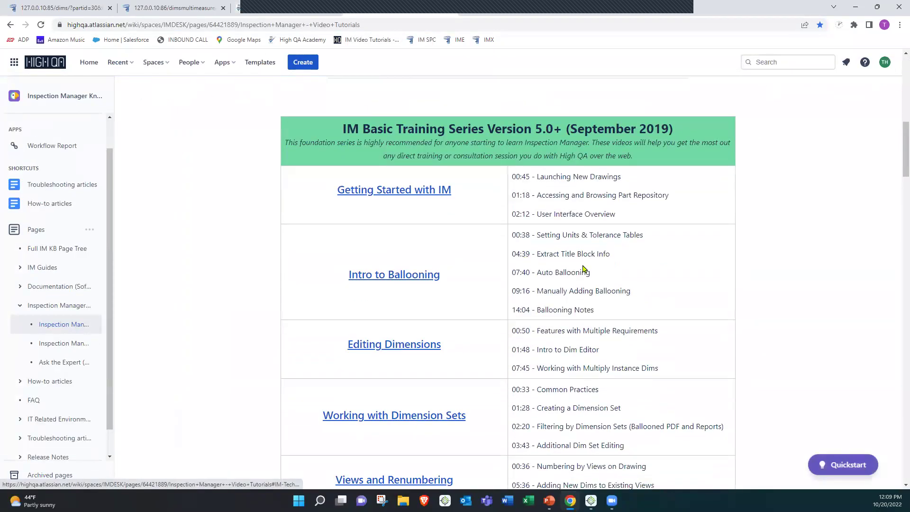
scroll(579, 268, "down", 7)
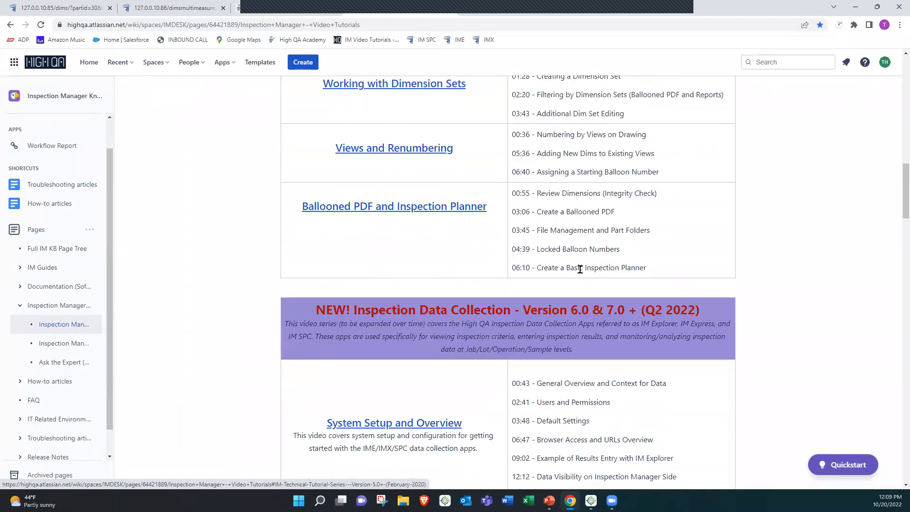
scroll(579, 268, "down", 6)
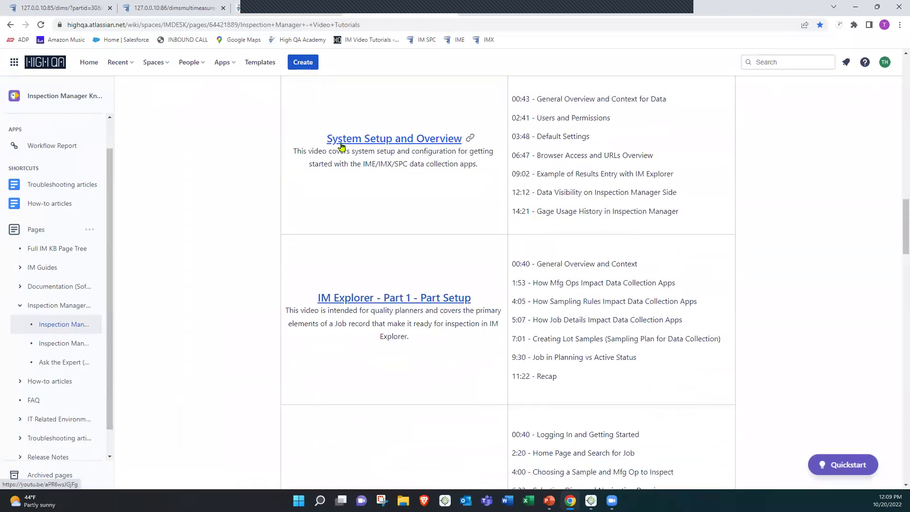
left_click_drag(542, 173, 674, 177)
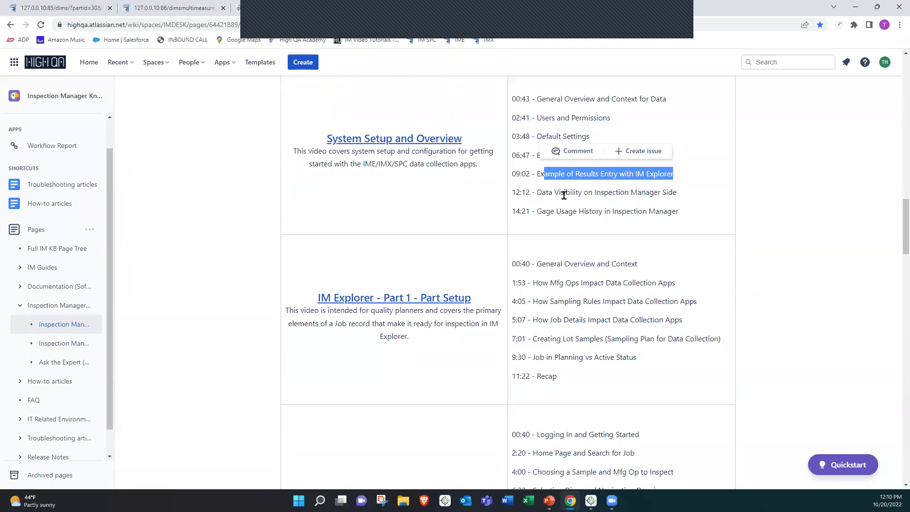
left_click(245, 172)
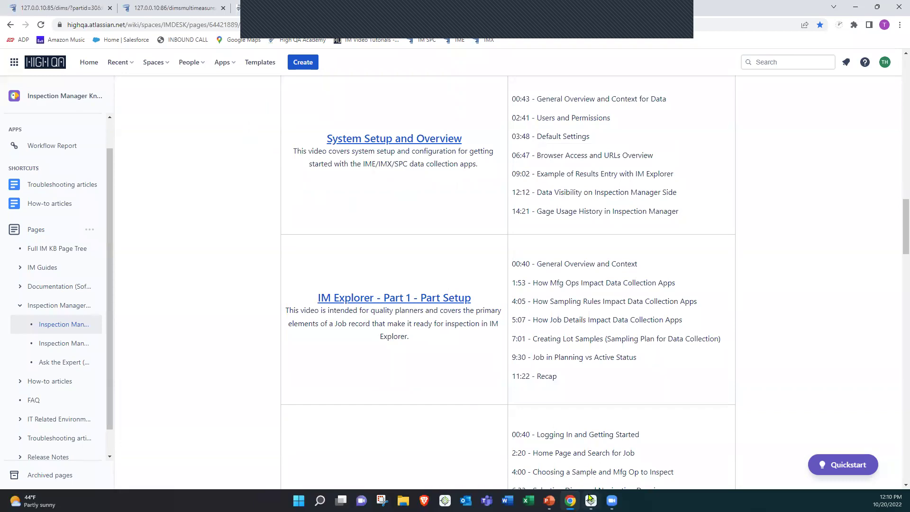
Switch to PowerPoint, start the slide show at the Q&A slide and advance to the Thank You slide
key("alt+Tab")
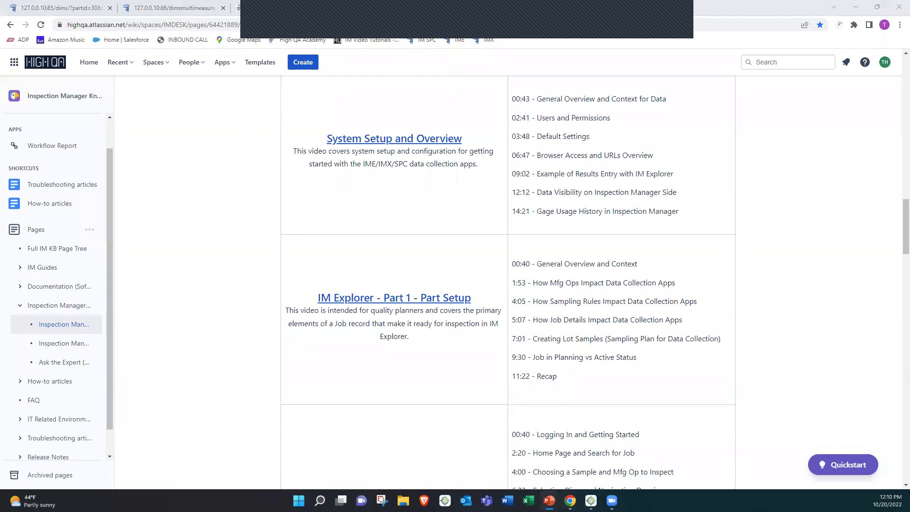
key("shift+F5")
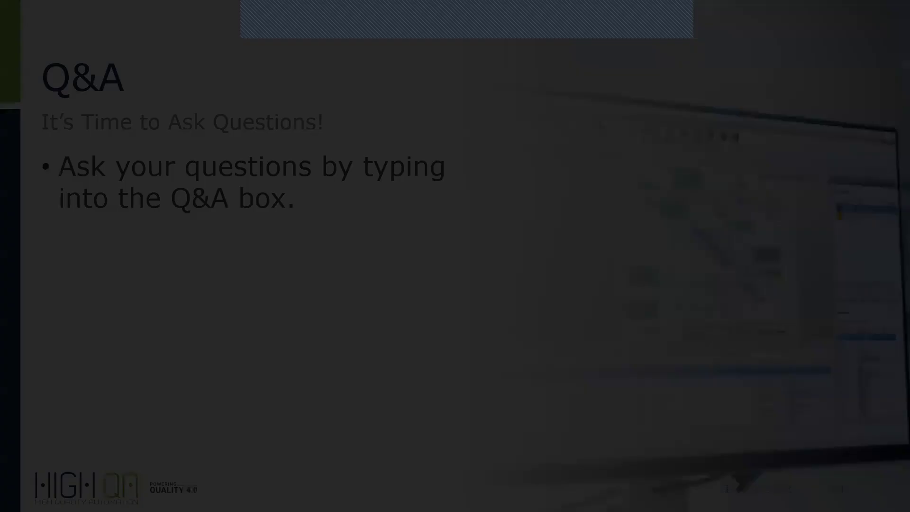
key("Right")
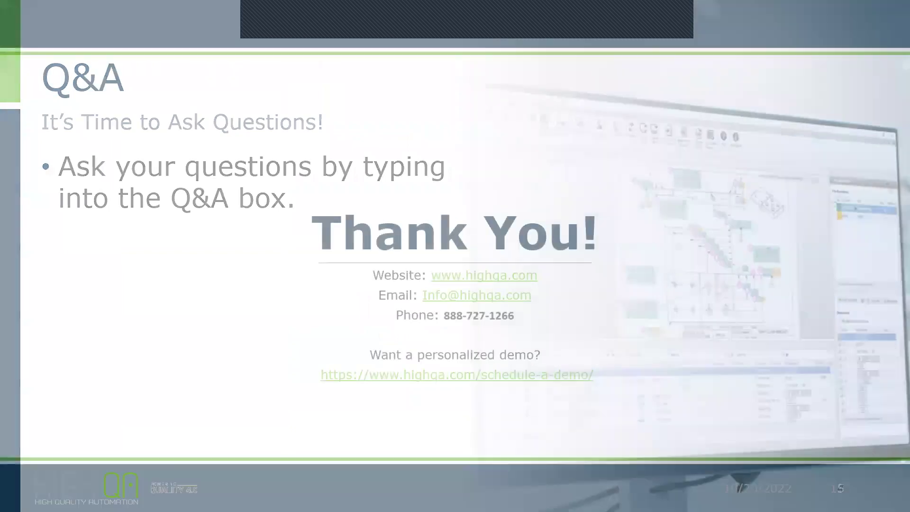